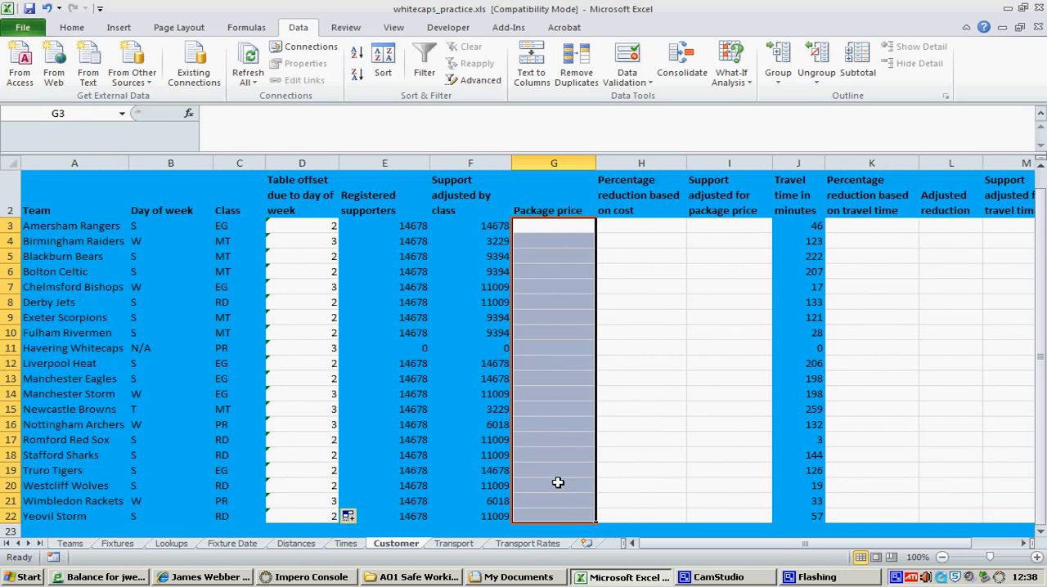
Link the Amersham Rangers package price in Customer cell G3 to the Teams sheet with =Teams!H4
{"action": "left_click", "coordinate": [71, 544]}
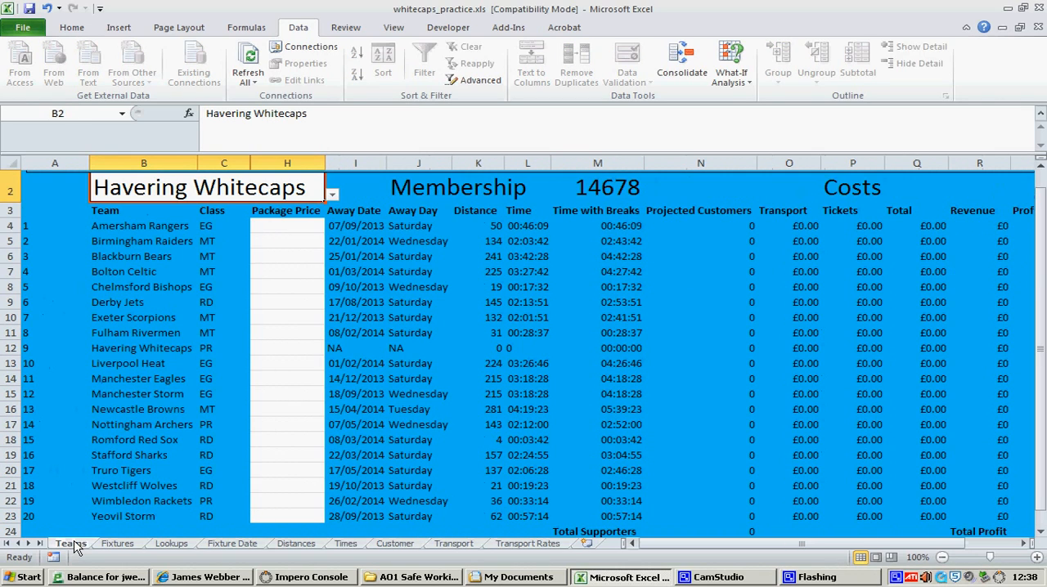
{"action": "left_click", "coordinate": [298, 226]}
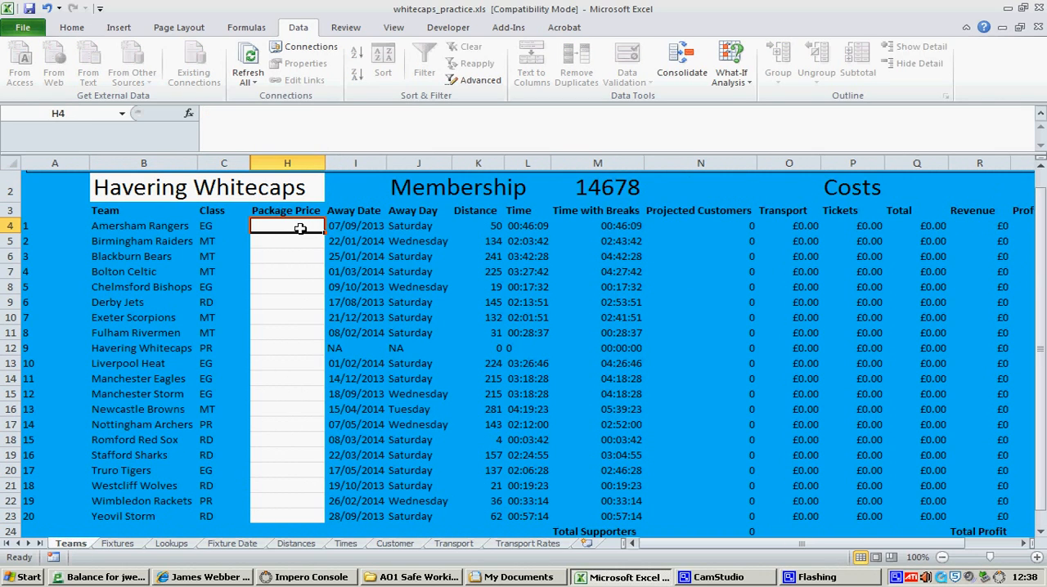
{"action": "left_click", "coordinate": [373, 547]}
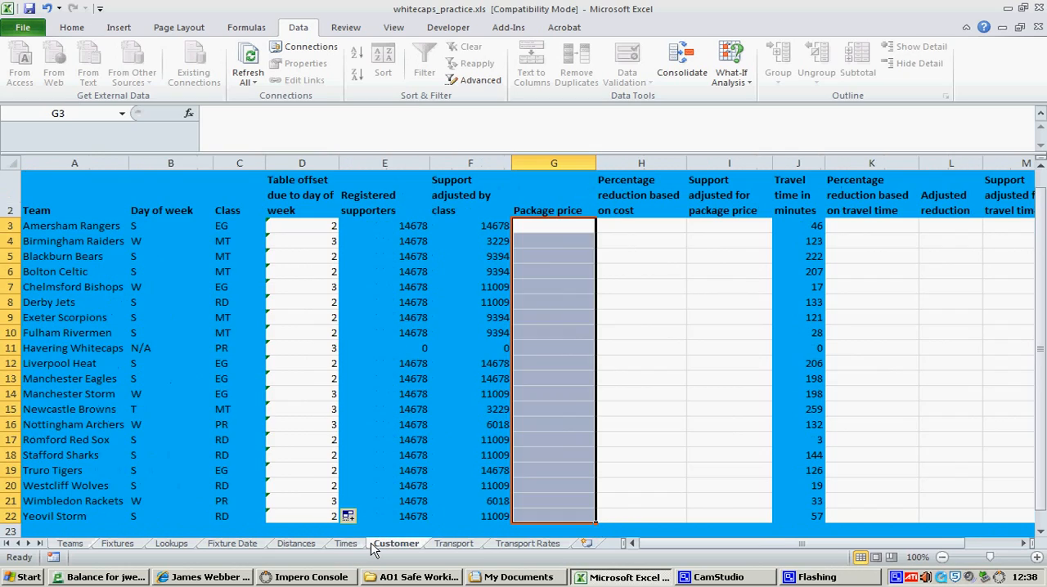
{"action": "left_click", "coordinate": [546, 229]}
{"action": "type", "text": "="}
{"action": "left_click", "coordinate": [70, 544]}
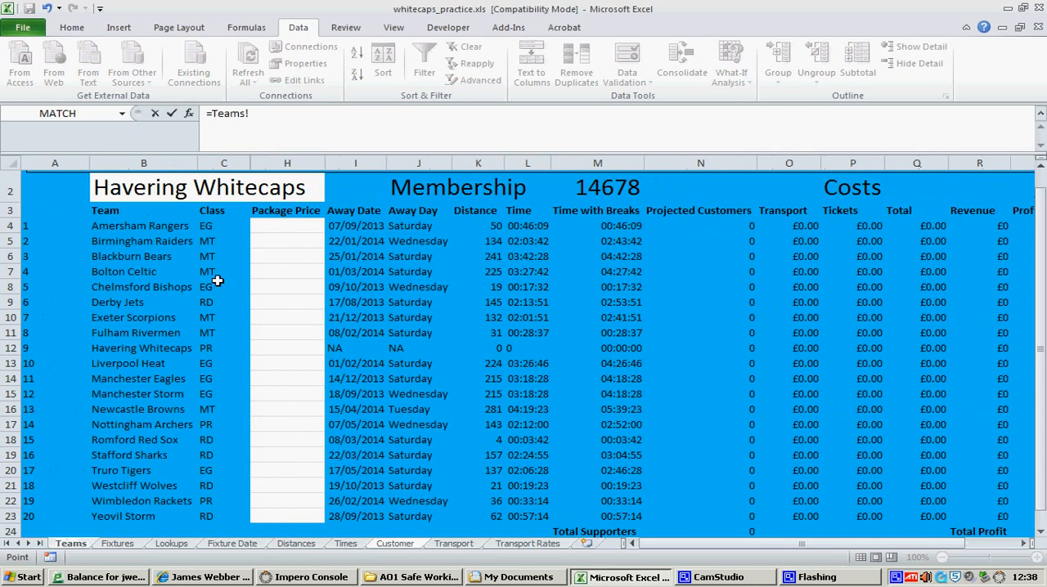
{"action": "left_click", "coordinate": [284, 225]}
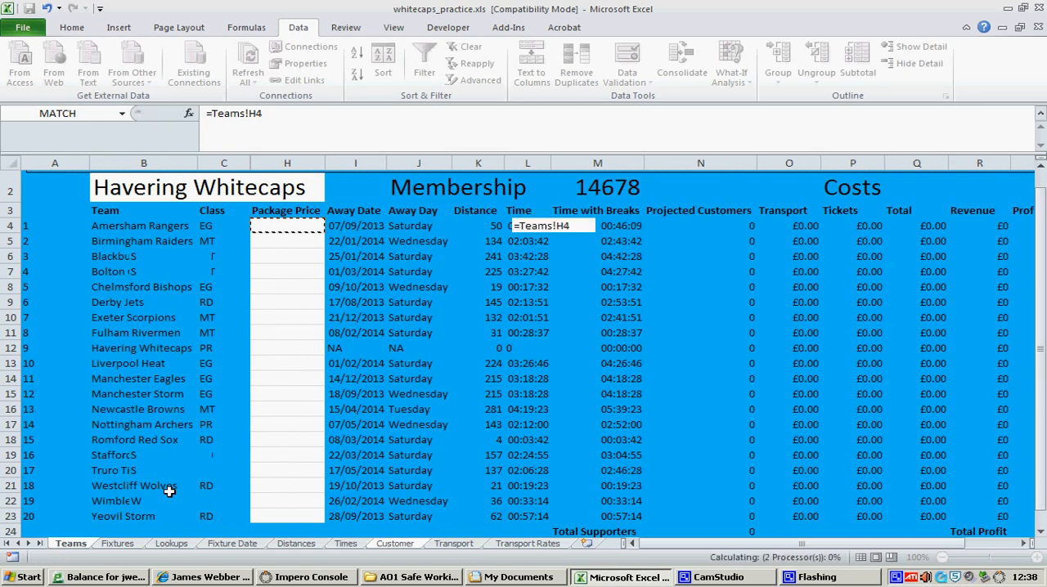
{"action": "key", "text": "Return"}
Fill the package price formula from G3 down through row 22 and check the copied references
{"action": "left_click", "coordinate": [564, 229]}
{"action": "left_click_drag", "start_coordinate": [596, 233], "coordinate": [585, 524]}
{"action": "left_click", "coordinate": [70, 546]}
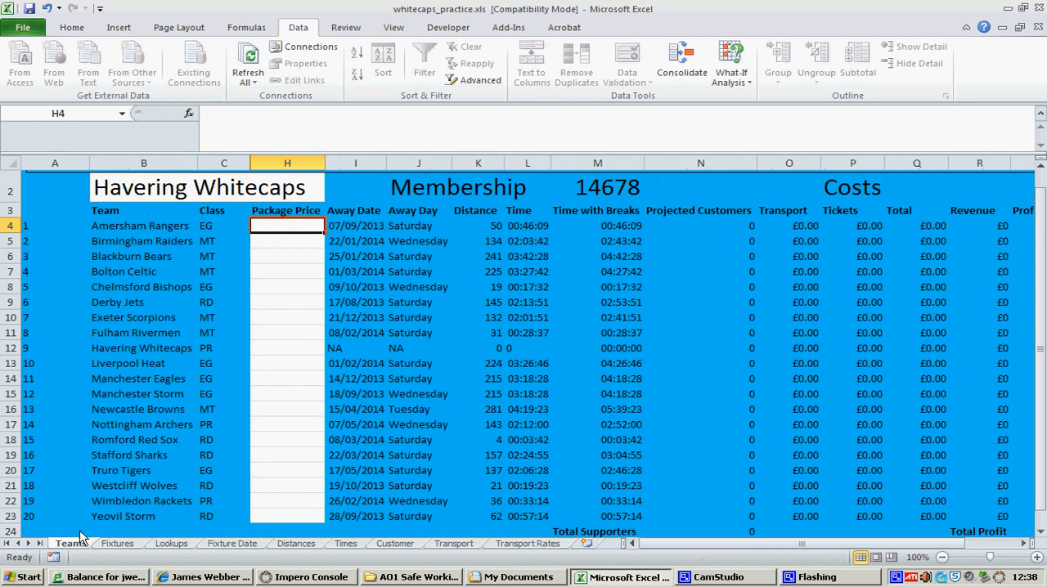
{"action": "left_click", "coordinate": [378, 547]}
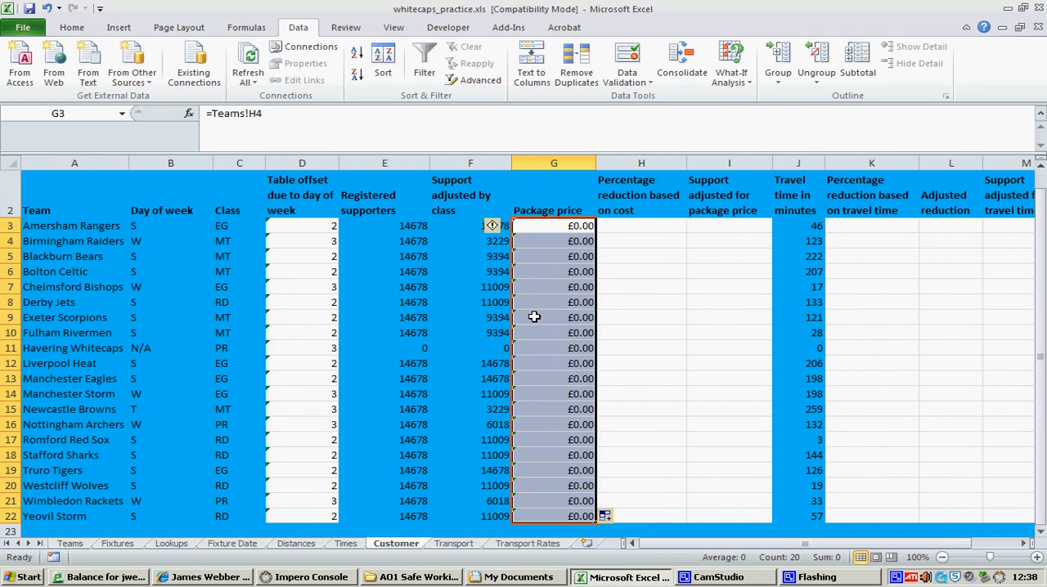
{"action": "left_click", "coordinate": [546, 273]}
{"action": "left_click", "coordinate": [551, 242]}
{"action": "left_click", "coordinate": [564, 224]}
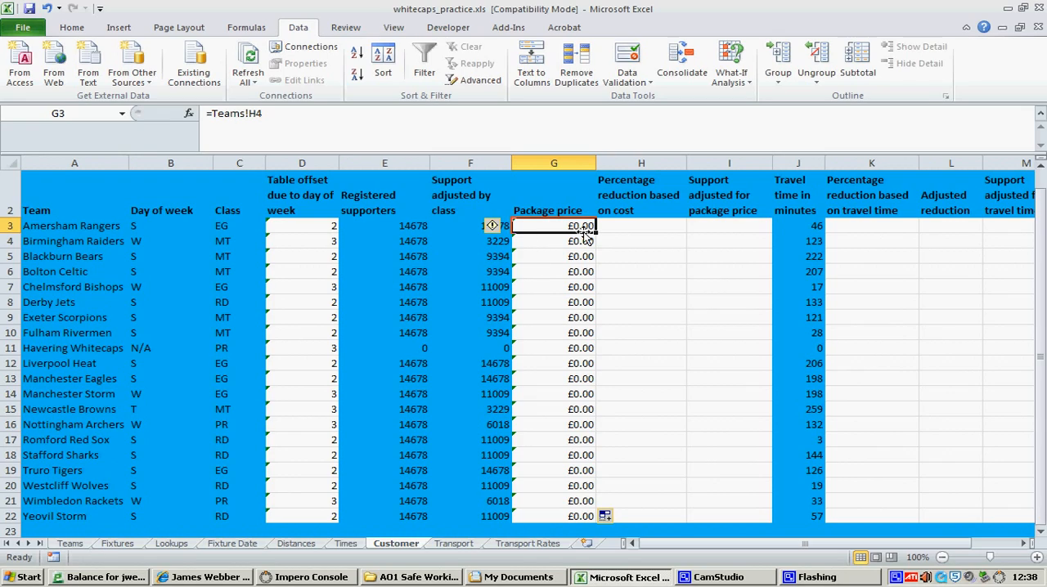
Enter =IF(G3>70,30,0) in H3 as the percentage reduction based on cost for Amersham Rangers
{"action": "left_click", "coordinate": [639, 225]}
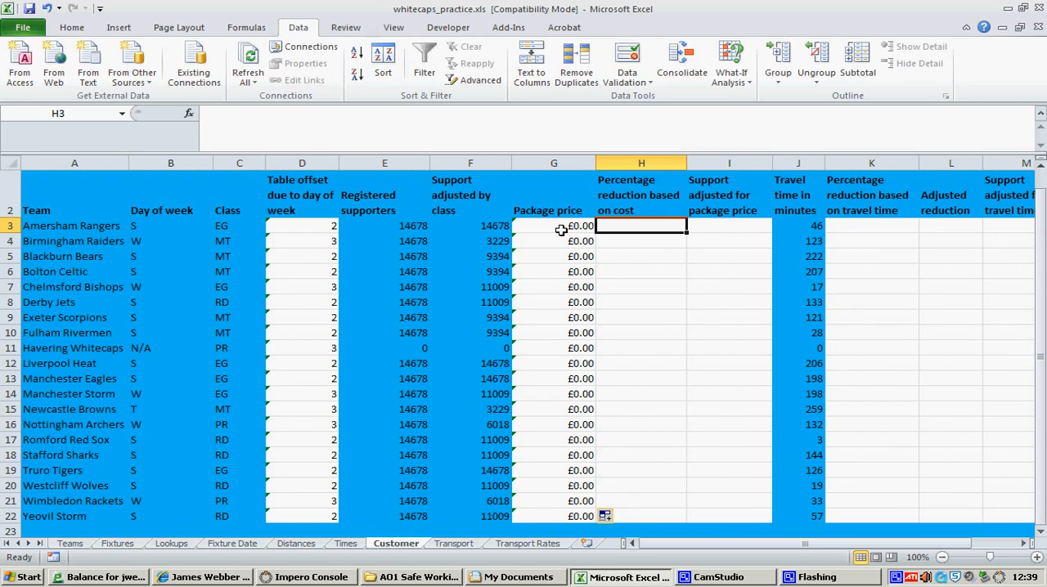
{"action": "left_click", "coordinate": [86, 26]}
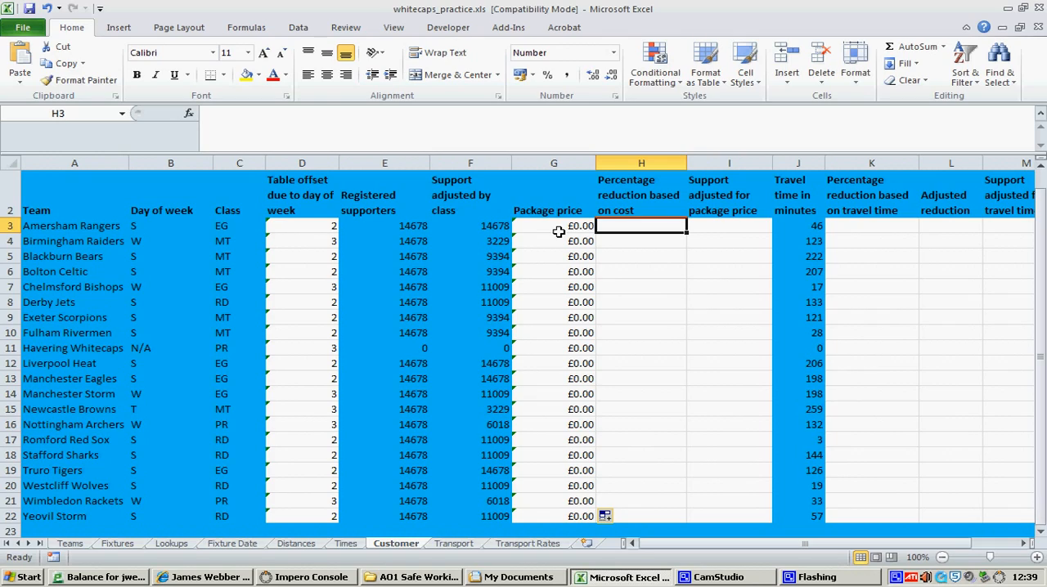
{"action": "type", "text": "=if"}
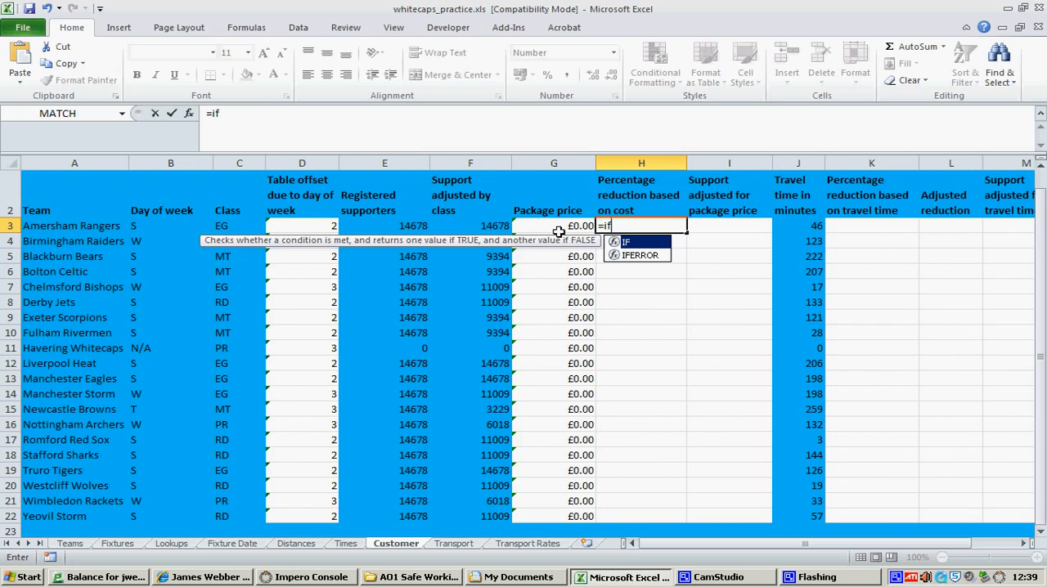
{"action": "type", "text": "("}
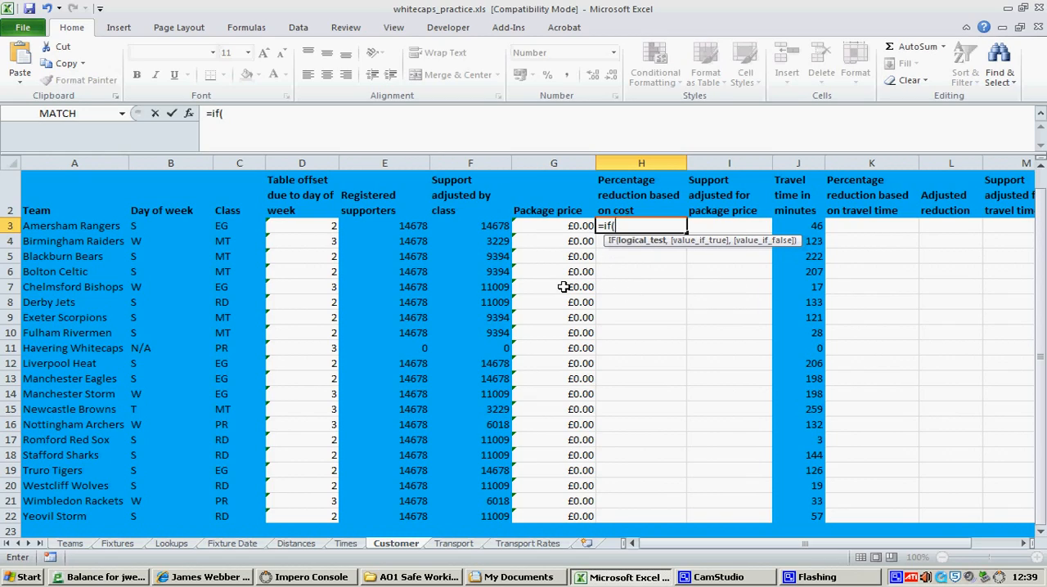
{"action": "left_click", "coordinate": [557, 229]}
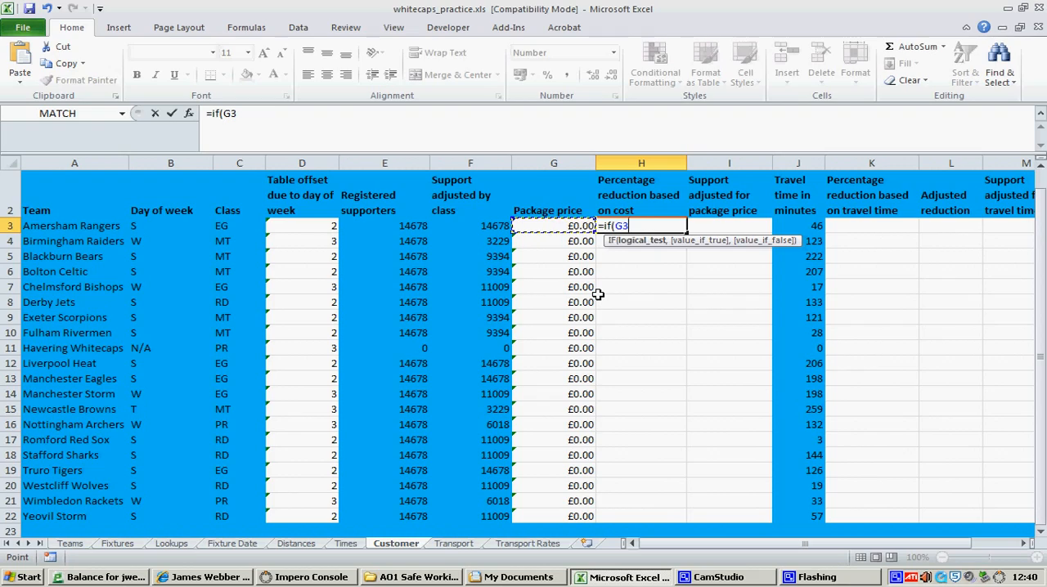
{"action": "type", "text": ">"}
{"action": "type", "text": "70,"}
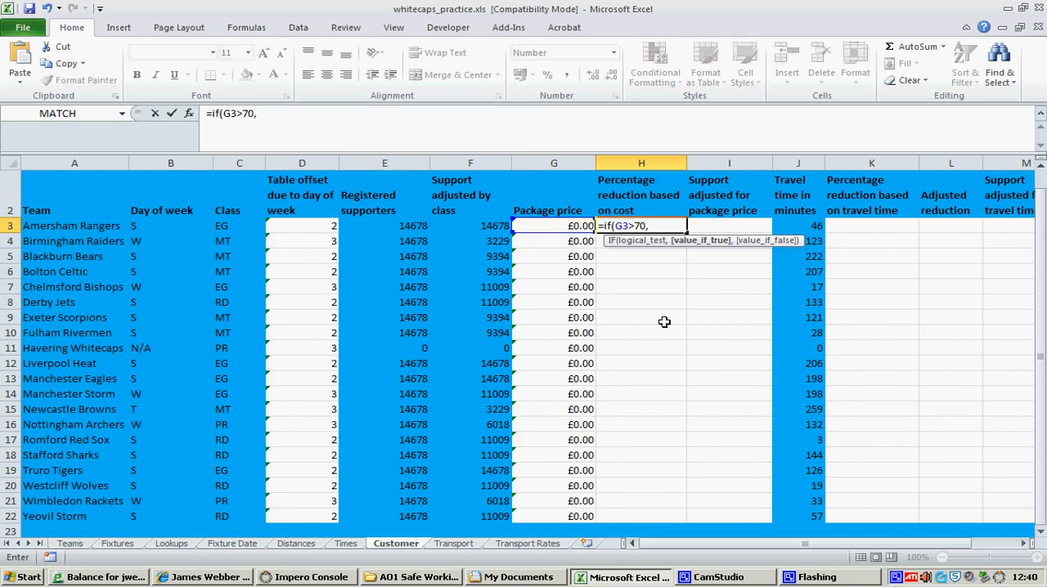
{"action": "type", "text": "30,"}
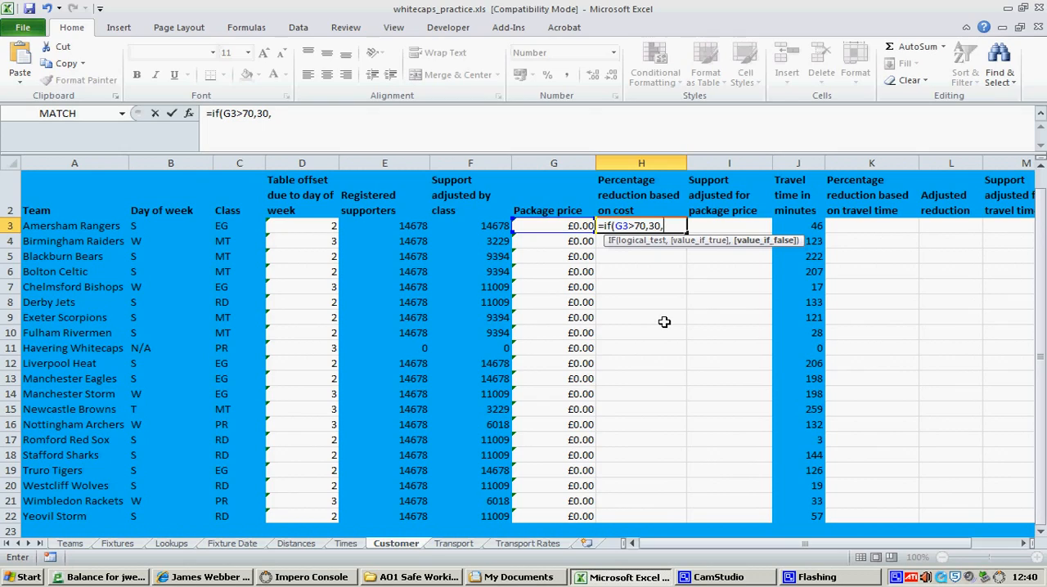
{"action": "type", "text": "0)"}
{"action": "key", "text": "Return"}
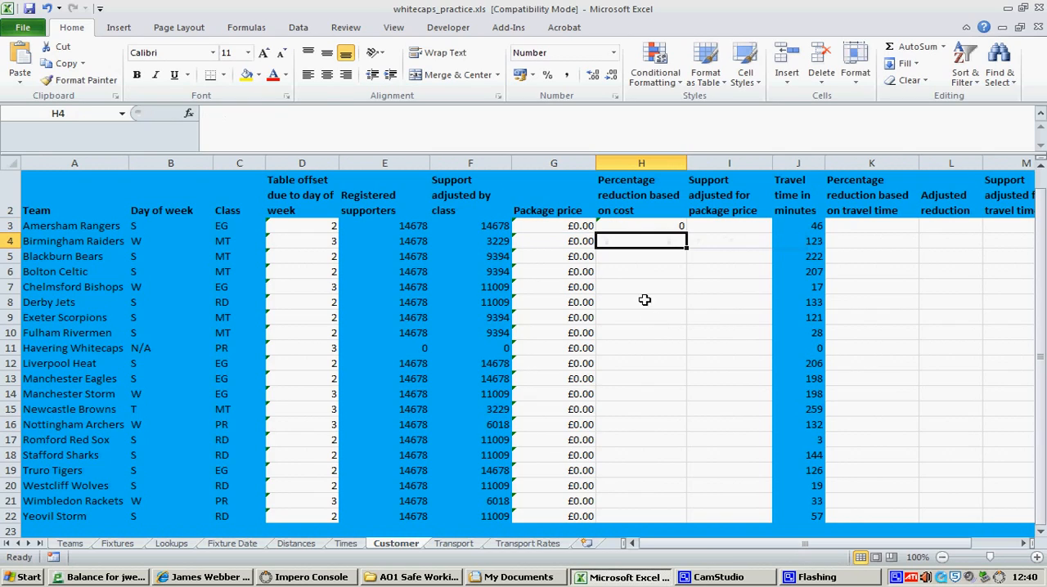
Test the reduction formula by setting the Amersham Rangers package price on the Teams sheet to £71, and check the result on the Customer sheet
{"action": "left_click", "coordinate": [589, 227]}
{"action": "left_click", "coordinate": [653, 226]}
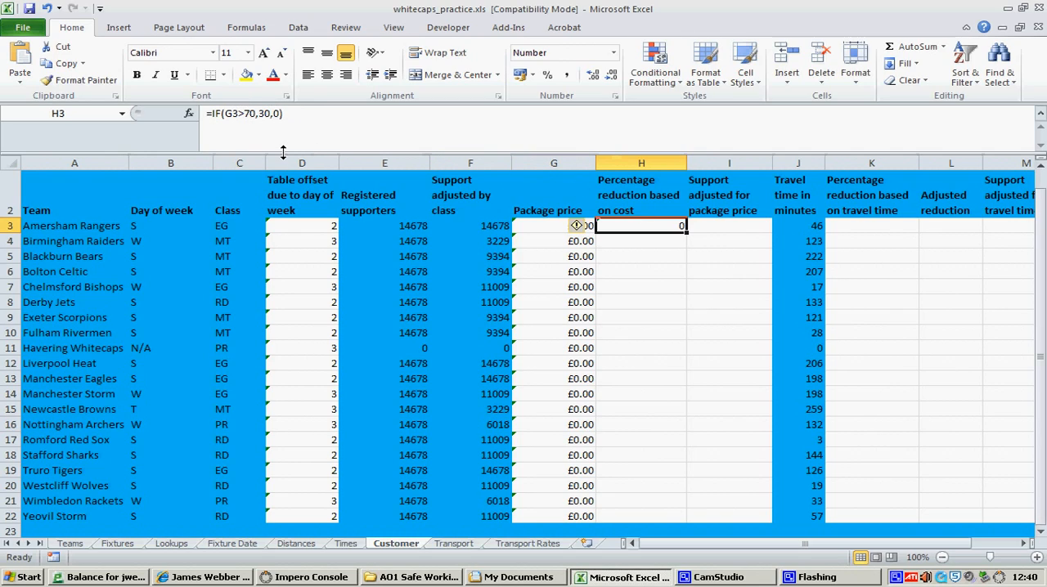
{"action": "left_click", "coordinate": [72, 543]}
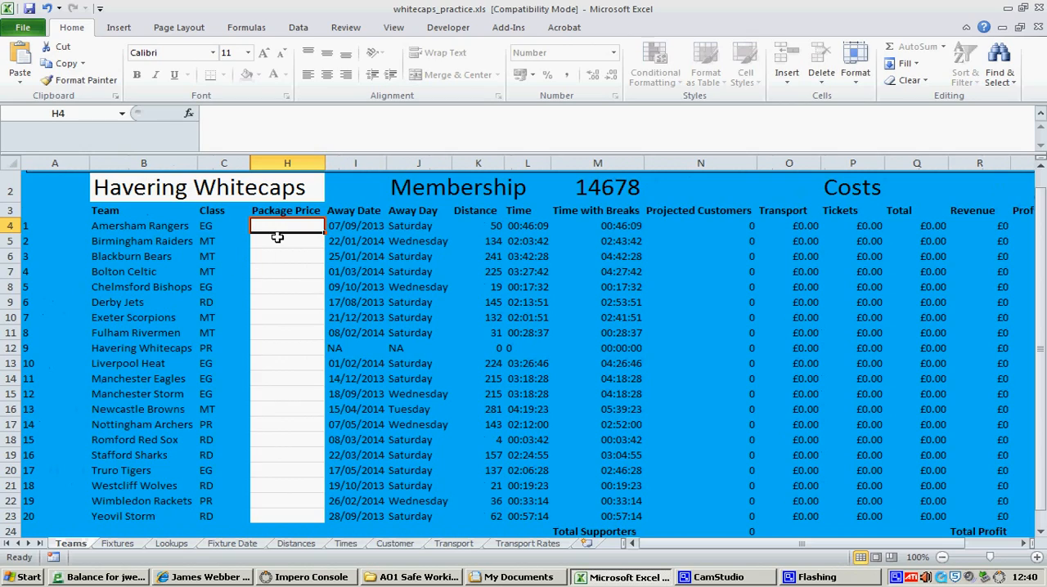
{"action": "type", "text": "70"}
{"action": "key", "text": "Return"}
{"action": "left_click", "coordinate": [280, 227]}
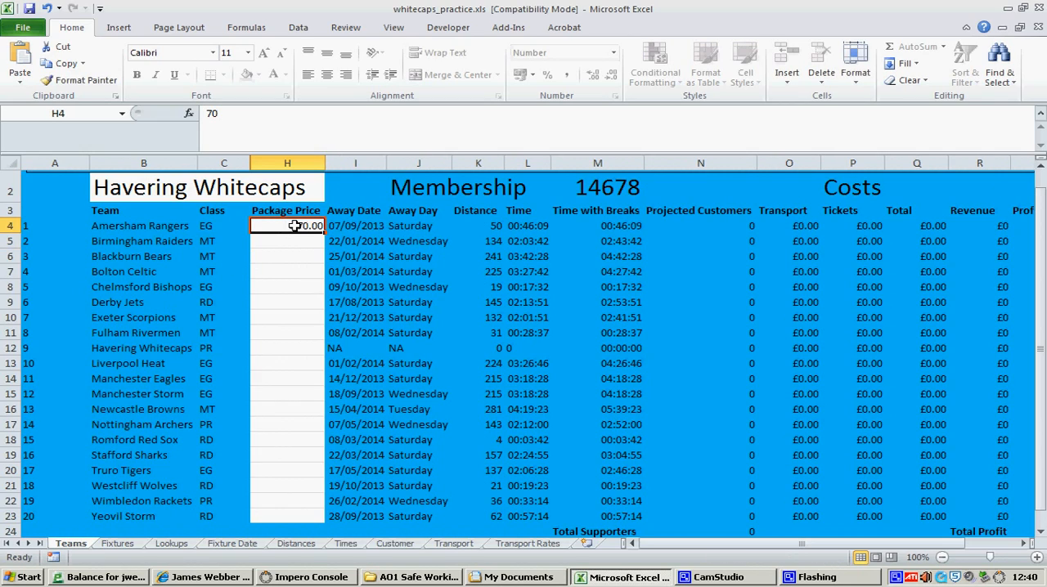
{"action": "type", "text": "71"}
{"action": "key", "text": "Return"}
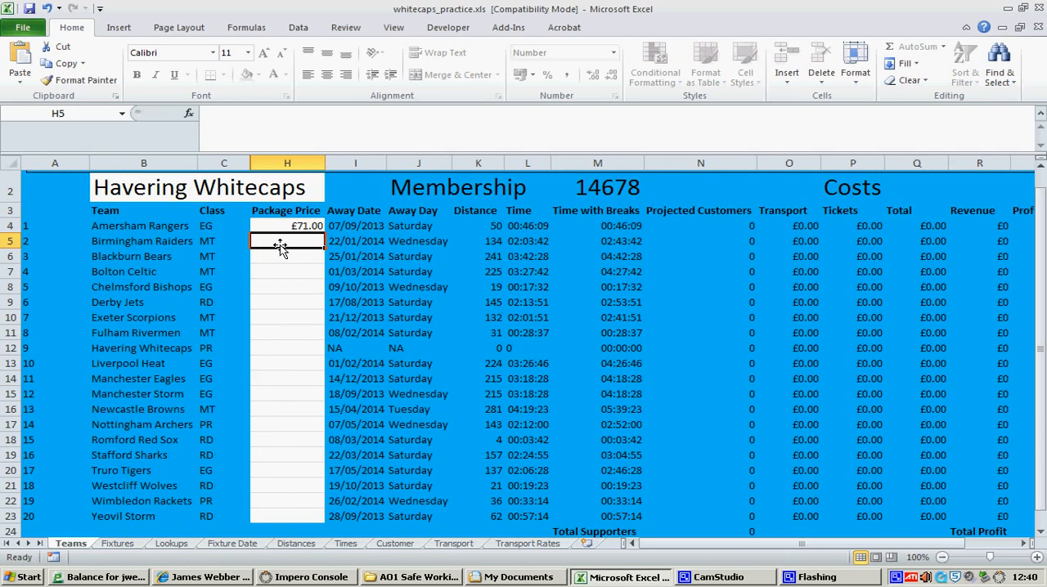
{"action": "left_click", "coordinate": [391, 545]}
{"action": "left_click", "coordinate": [543, 242]}
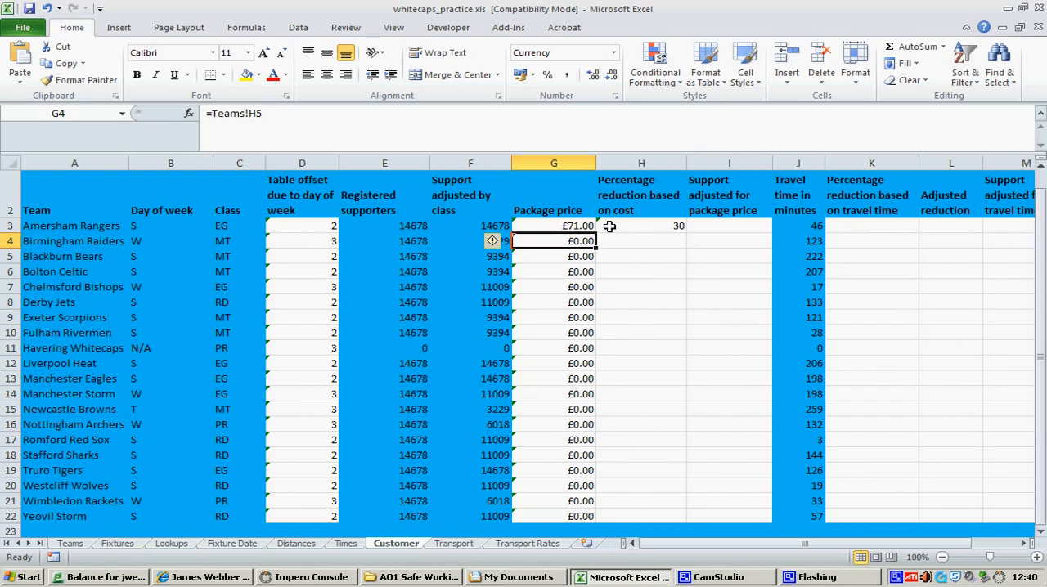
Nest a second condition in the H3 formula so it reads =IF(G3>70,IF(G3>120,50,30),0)
{"action": "left_click", "coordinate": [677, 232]}
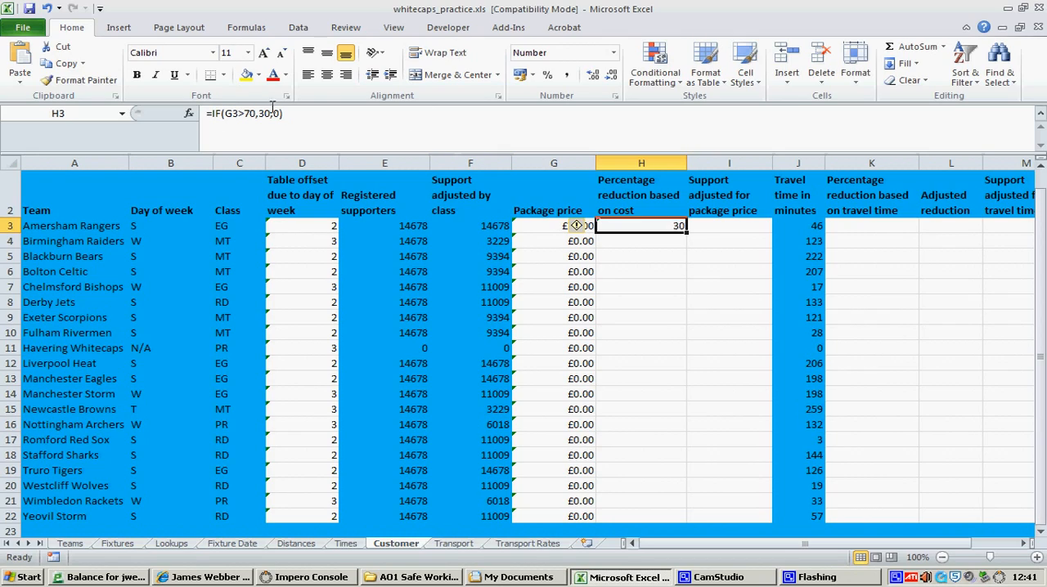
{"action": "double_click", "coordinate": [606, 231]}
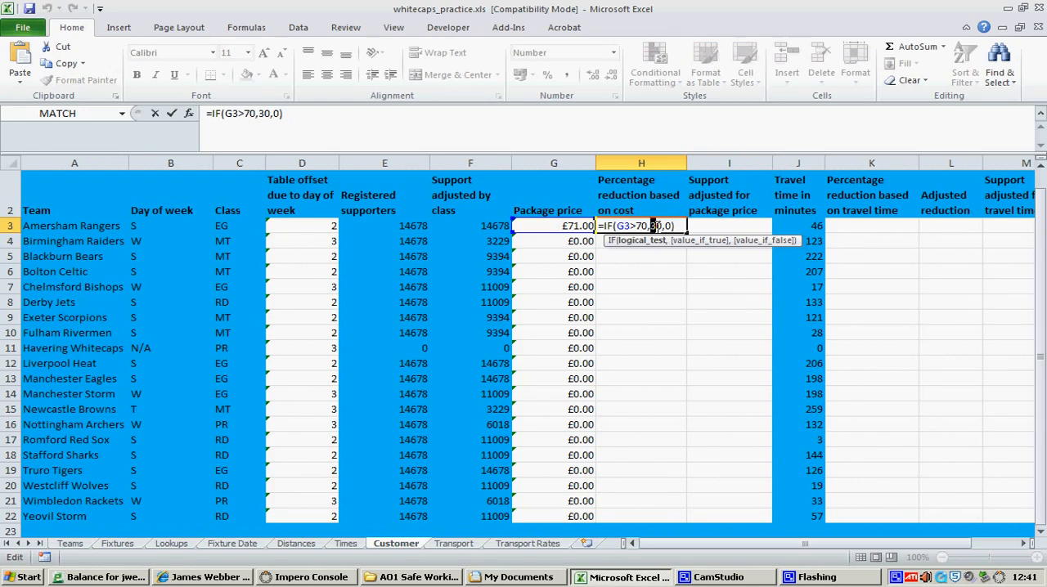
{"action": "double_click", "coordinate": [655, 226]}
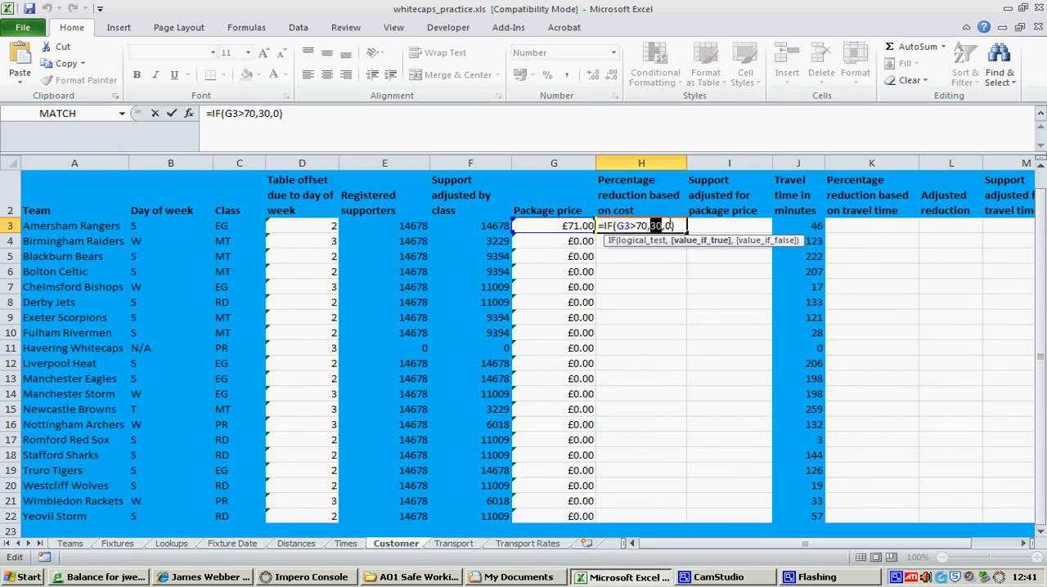
{"action": "left_click", "coordinate": [662, 229]}
{"action": "left_click_drag", "start_coordinate": [662, 229], "coordinate": [651, 228]}
{"action": "type", "text": "if(G3>"}
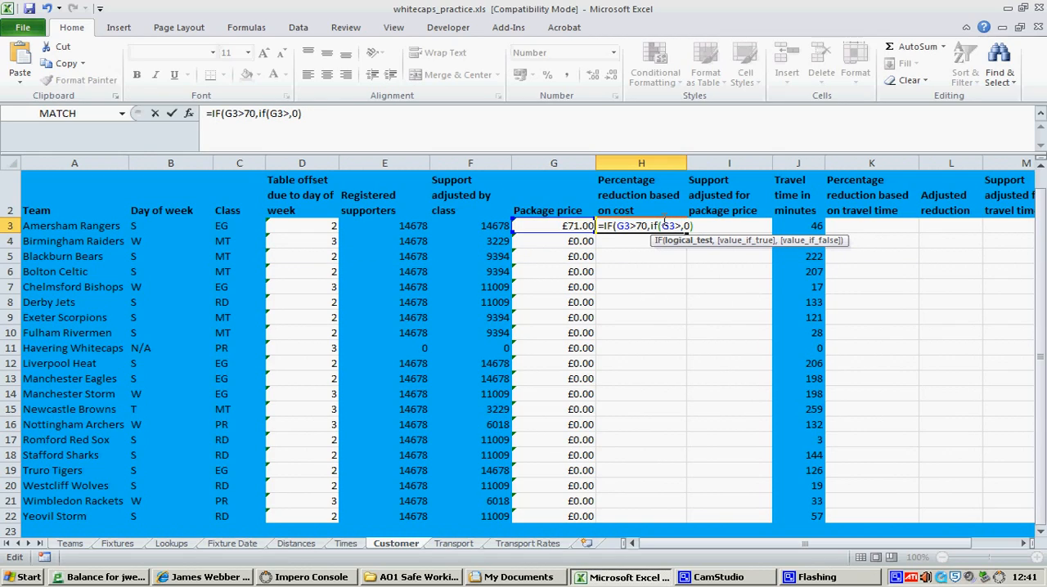
{"action": "type", "text": "120"}
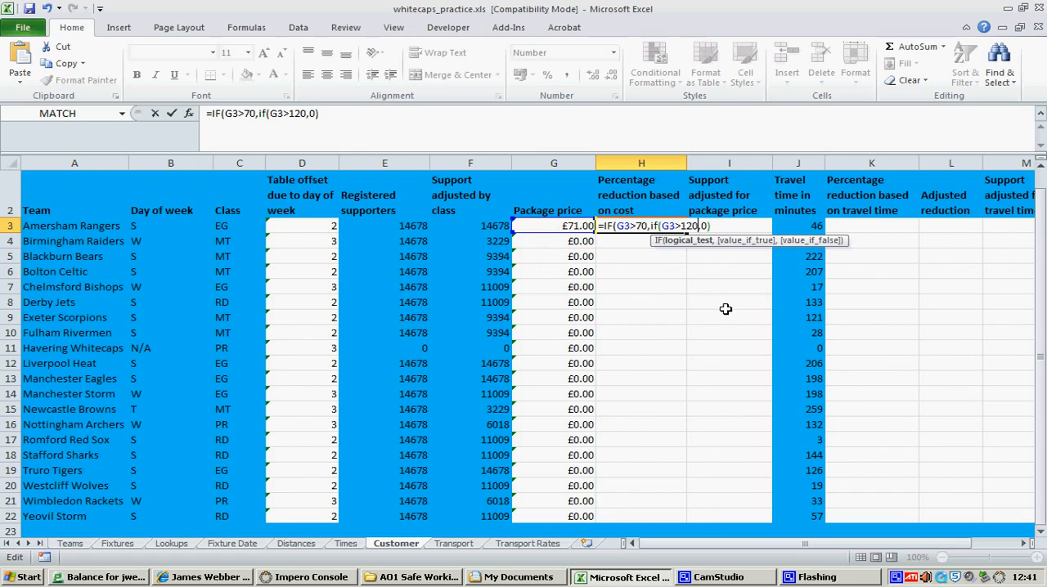
{"action": "type", "text": ","}
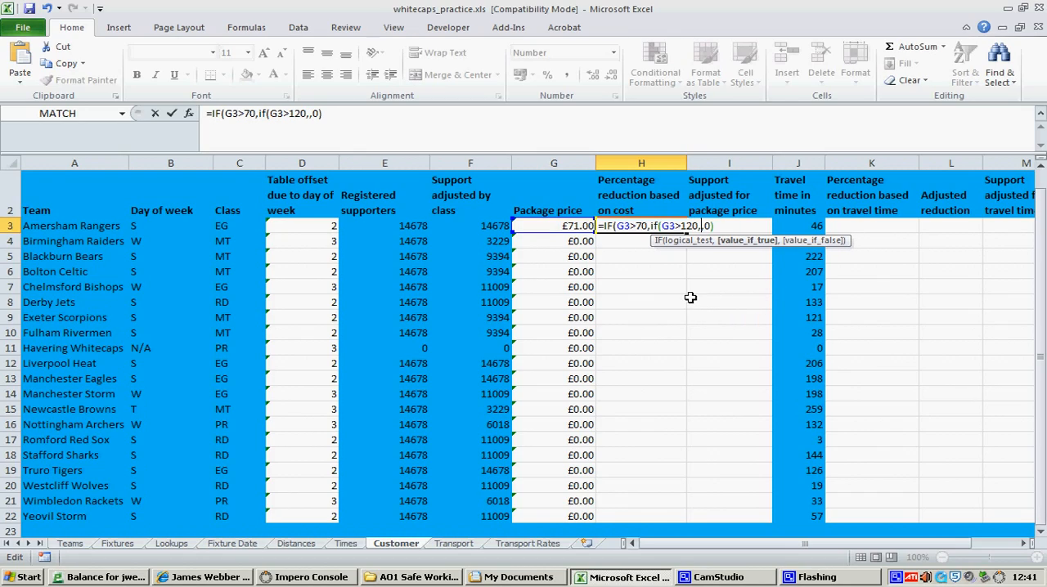
{"action": "type", "text": "50,"}
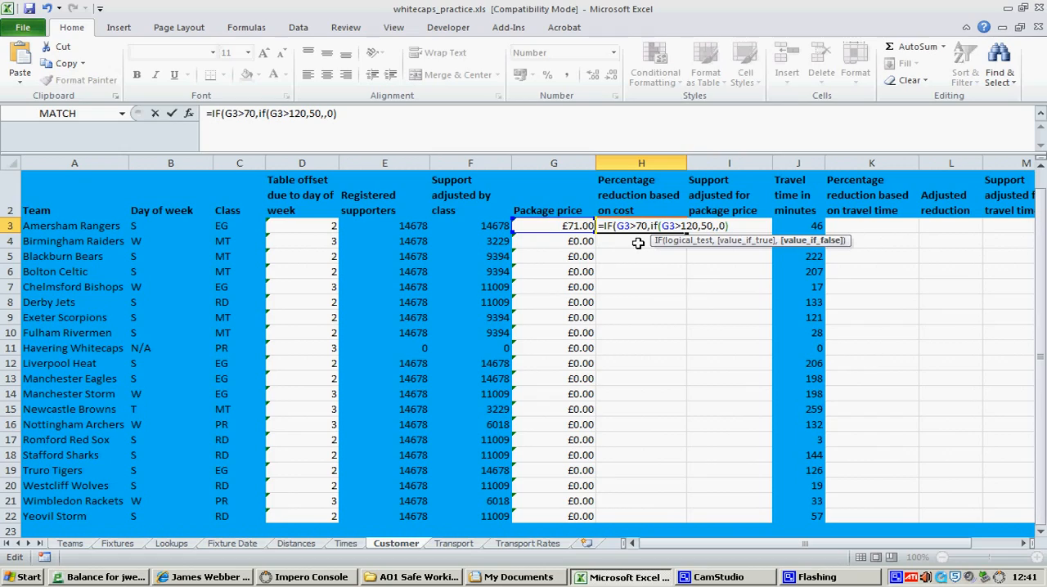
{"action": "type", "text": "30"}
{"action": "type", "text": ")"}
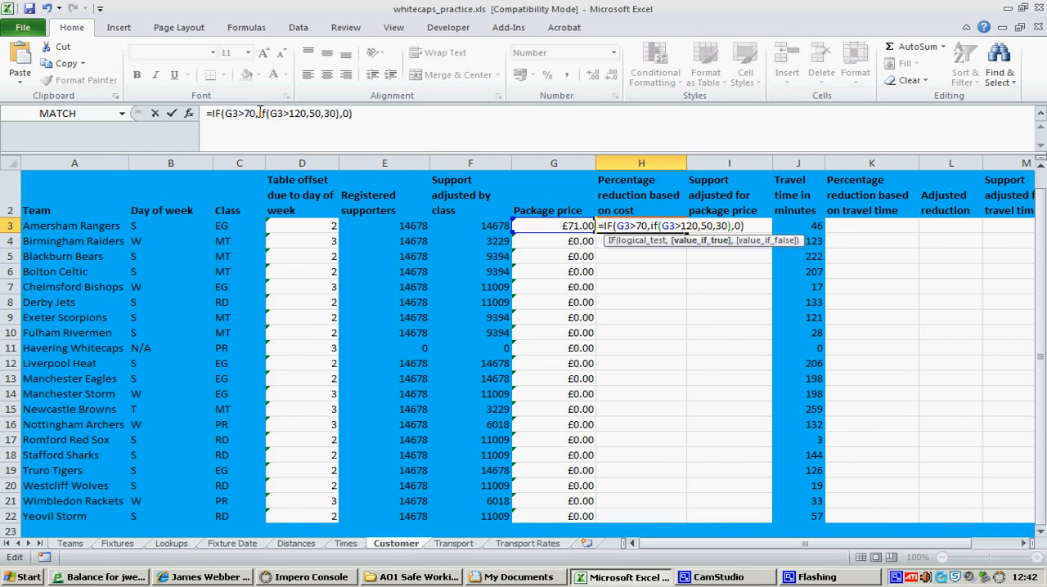
{"action": "left_click_drag", "start_coordinate": [260, 113], "coordinate": [340, 112]}
{"action": "left_click", "coordinate": [399, 121]}
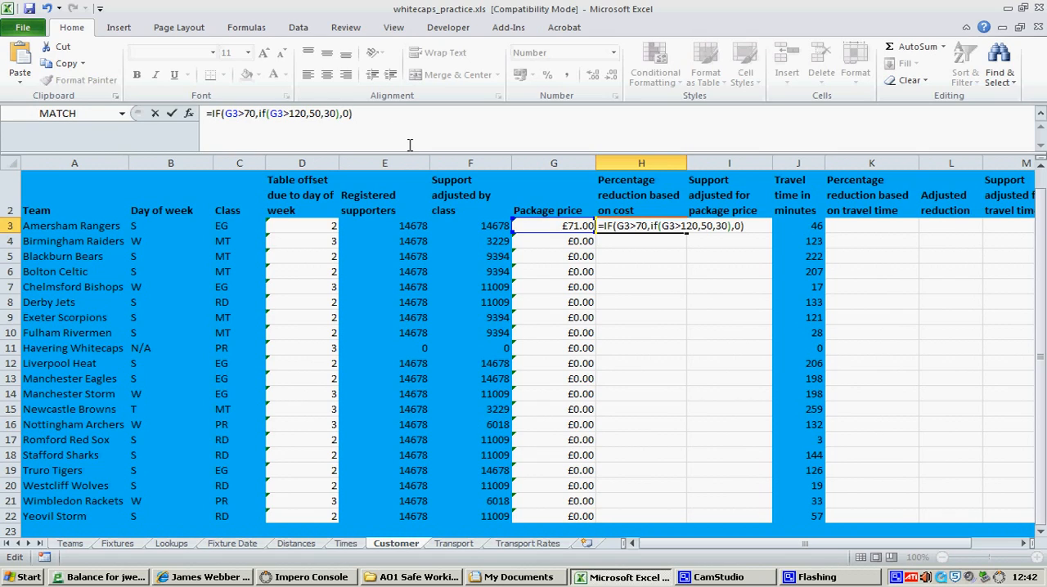
{"action": "key", "text": "Return"}
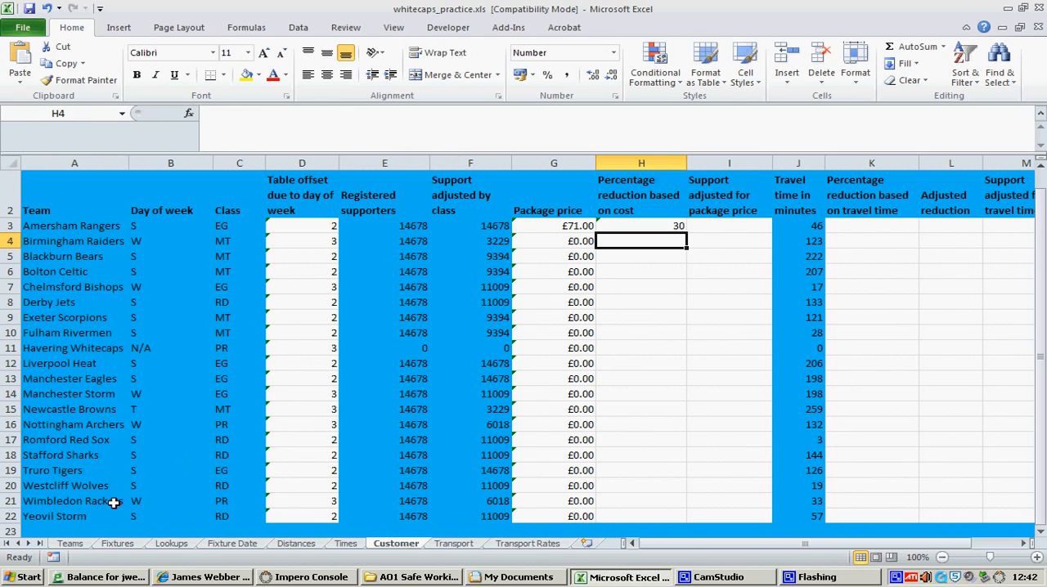
Test the nested formula with an Amersham Rangers package price of £150 on the Teams sheet, and check the reduction on the Customer sheet
{"action": "left_click", "coordinate": [73, 547]}
{"action": "left_click", "coordinate": [296, 227]}
{"action": "type", "text": "15"}
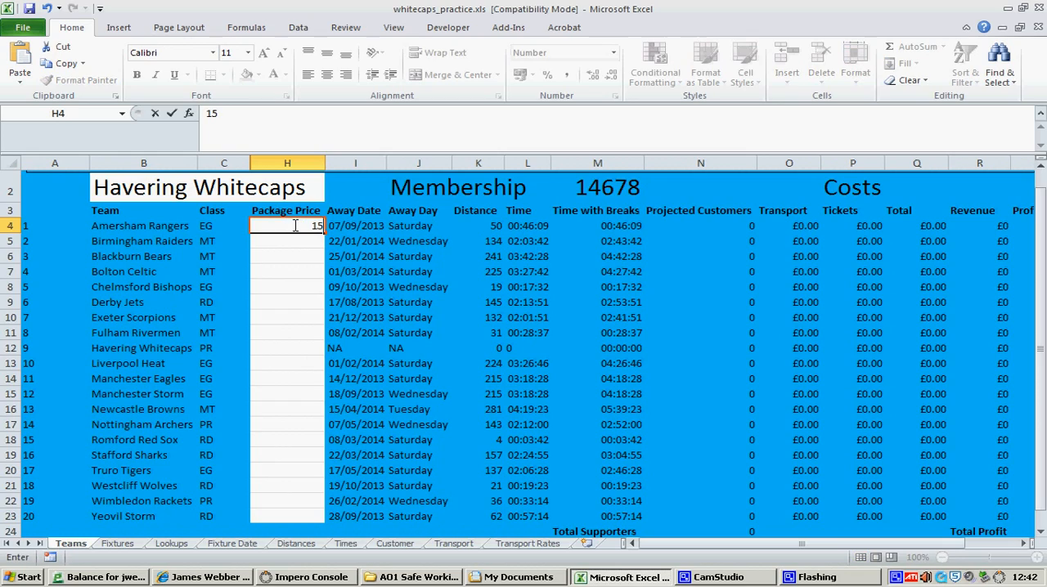
{"action": "type", "text": "0.0"}
{"action": "key", "text": "BackSpace"}
{"action": "key", "text": "Return"}
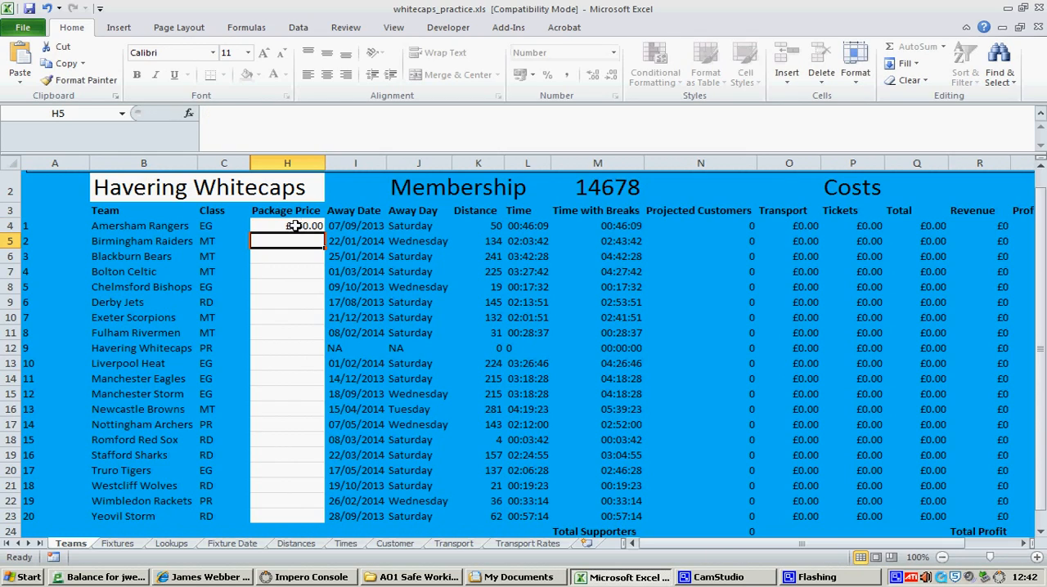
{"action": "left_click", "coordinate": [394, 544]}
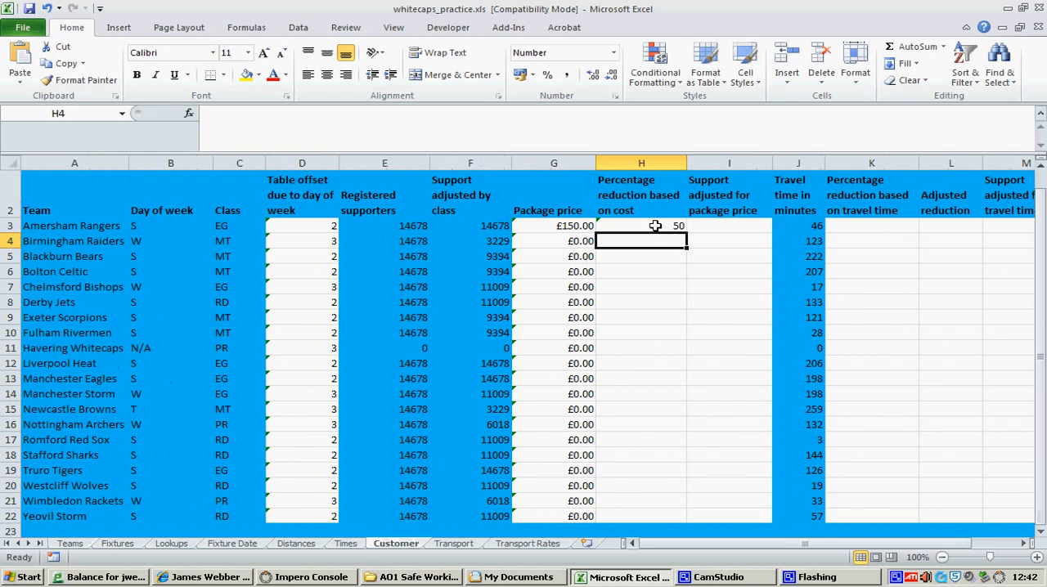
Test the nested formula with an Amersham Rangers package price of £5 on the Teams sheet, and return to the Customer sheet
{"action": "left_click", "coordinate": [70, 545]}
{"action": "type", "text": "5"}
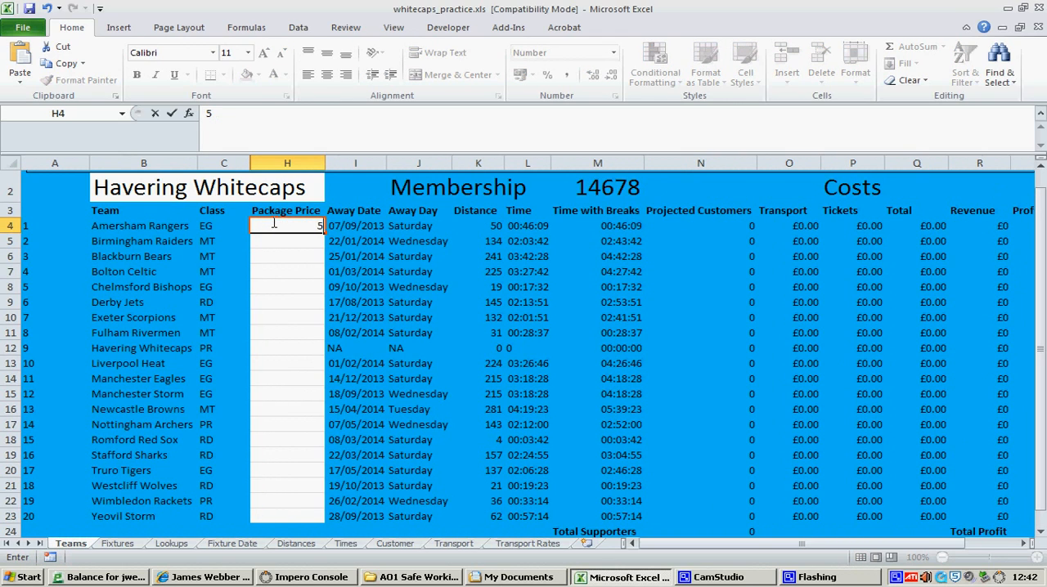
{"action": "key", "text": "Return"}
{"action": "left_click", "coordinate": [396, 544]}
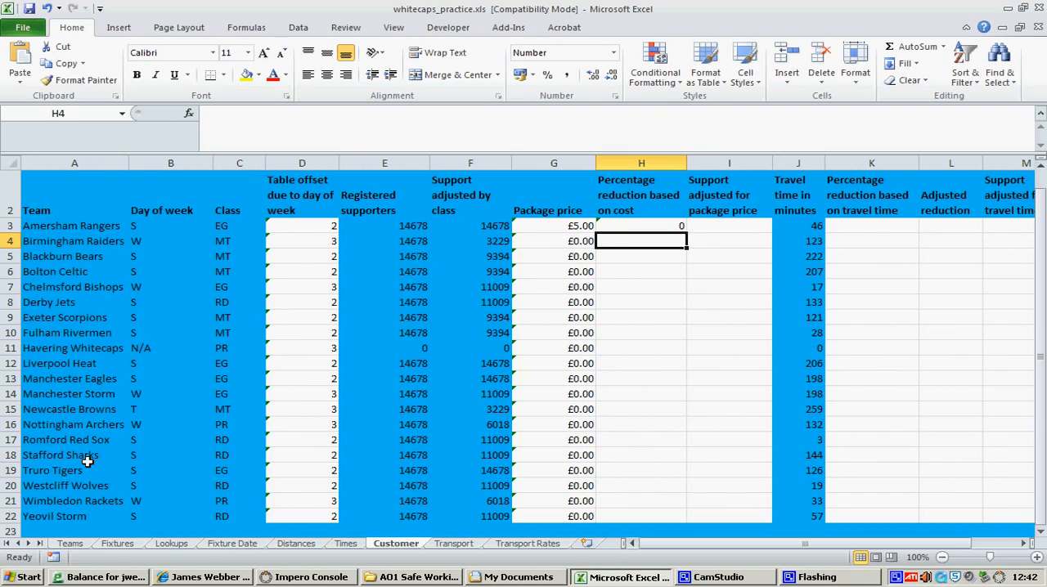
Change the Amersham Rangers package price on the Teams sheet to £60, and check the reduction in H3 on the Customer sheet
{"action": "left_click", "coordinate": [72, 545]}
{"action": "left_click", "coordinate": [319, 227]}
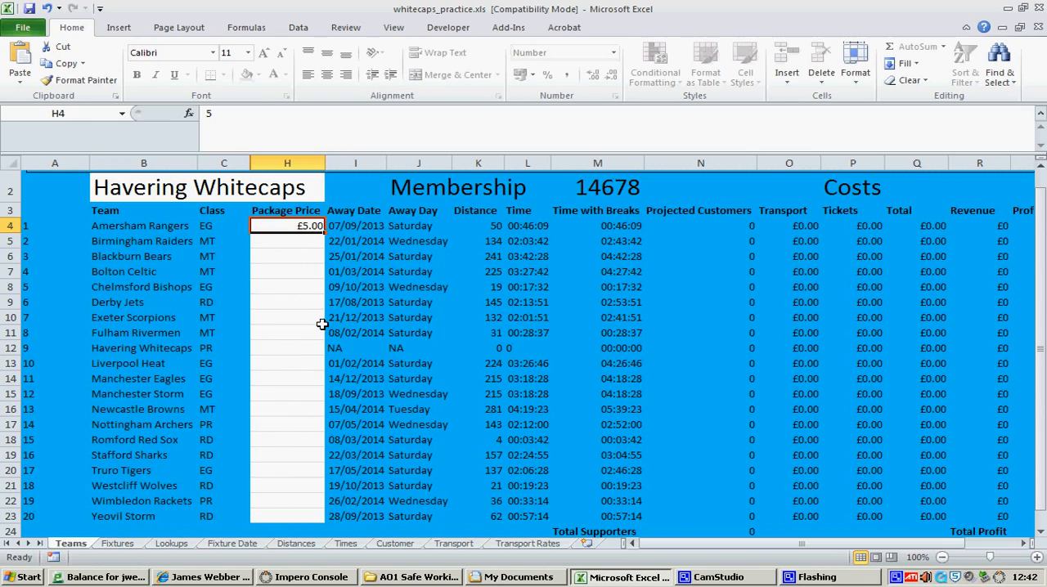
{"action": "type", "text": "60"}
{"action": "key", "text": "Return"}
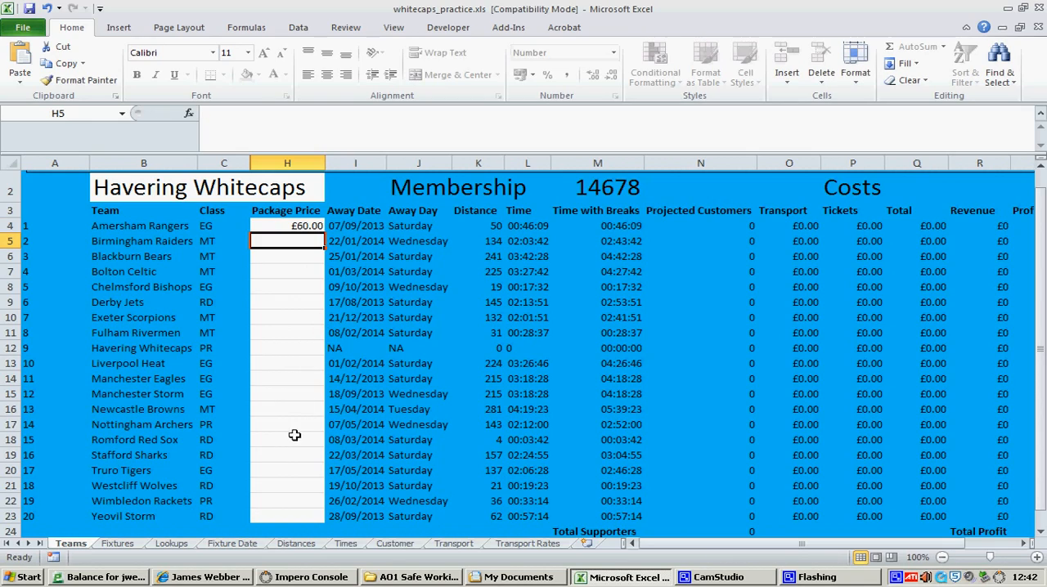
{"action": "left_click", "coordinate": [395, 544]}
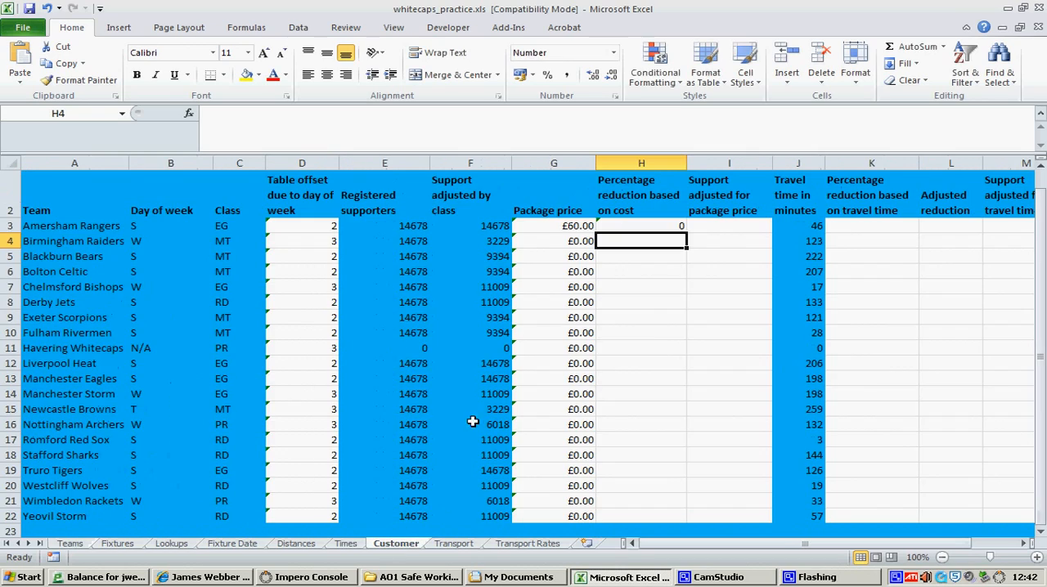
{"action": "left_click", "coordinate": [612, 230]}
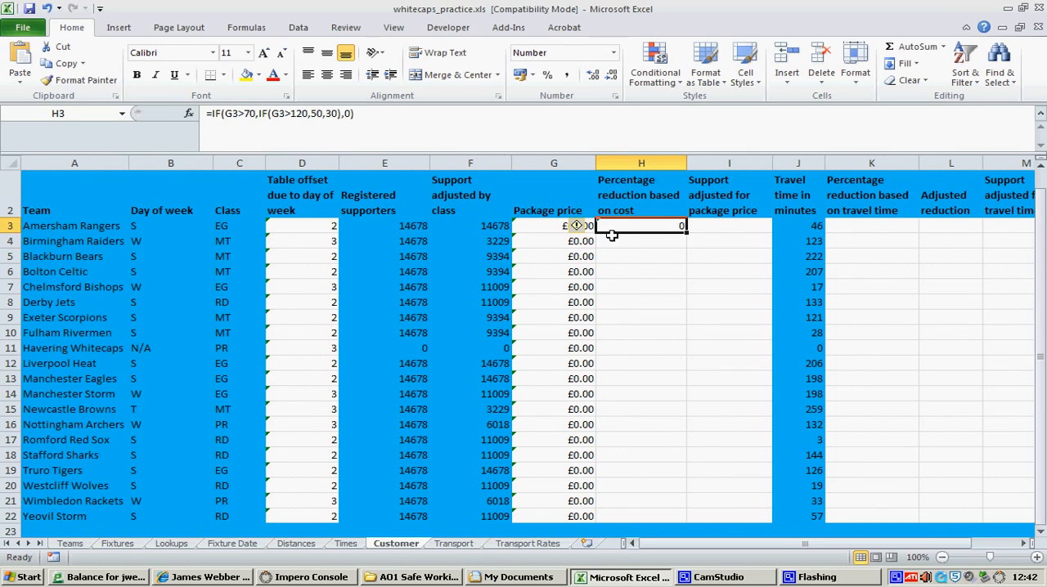
Set the Amersham Rangers package price on the Teams sheet to £90, and check the resulting reduction on the Customer sheet
{"action": "left_click", "coordinate": [80, 544]}
{"action": "left_click", "coordinate": [293, 226]}
{"action": "type", "text": "90"}
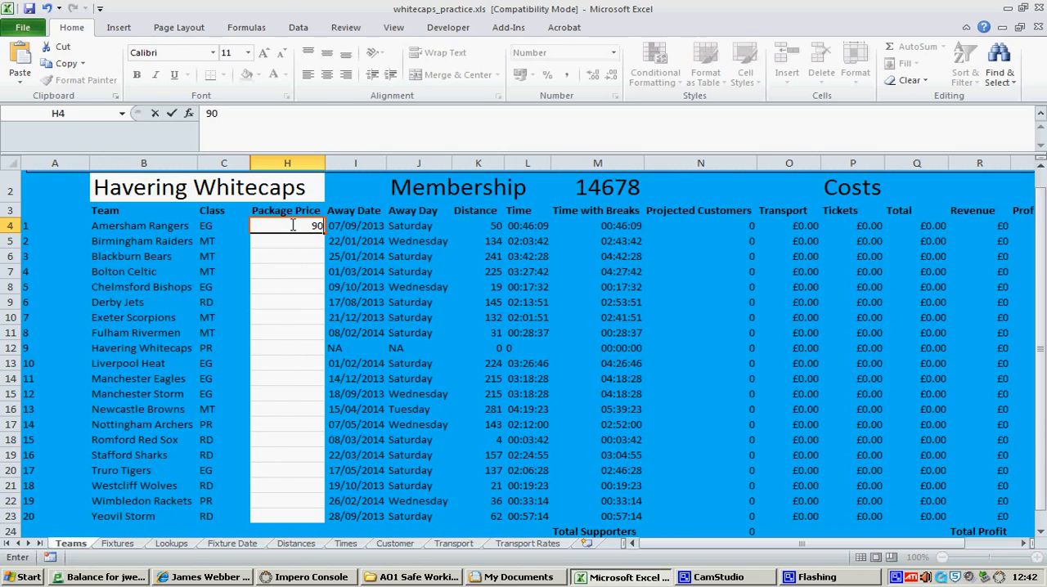
{"action": "key", "text": "Return"}
{"action": "left_click", "coordinate": [395, 544]}
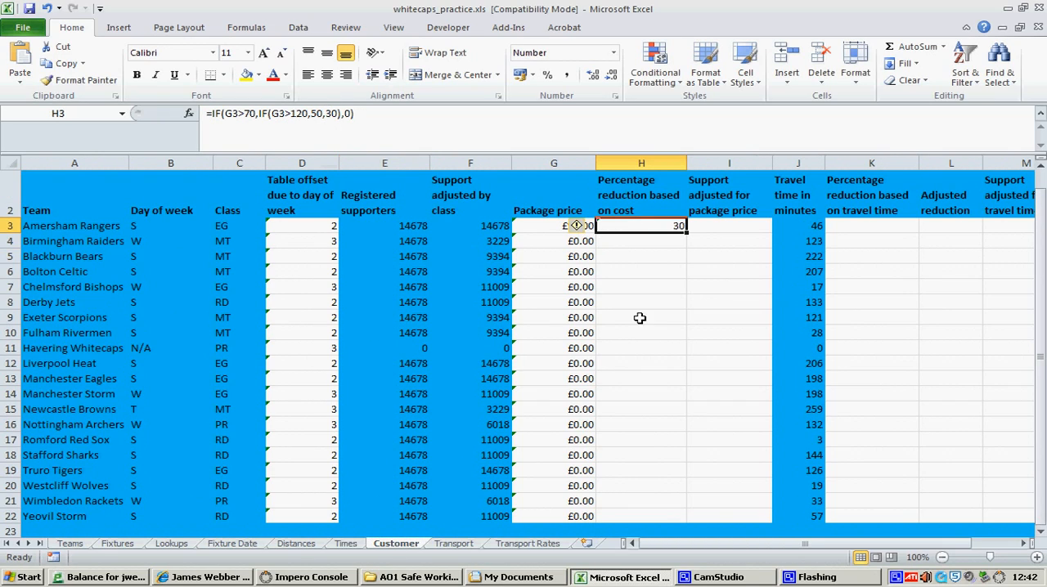
Review the nested IF formula in H3, copy it down to H22 for all teams, and check the copy in H4
{"action": "left_click", "coordinate": [676, 255]}
{"action": "left_click", "coordinate": [674, 224]}
{"action": "left_click", "coordinate": [312, 114]}
{"action": "left_click_drag", "start_coordinate": [312, 114], "coordinate": [322, 114]}
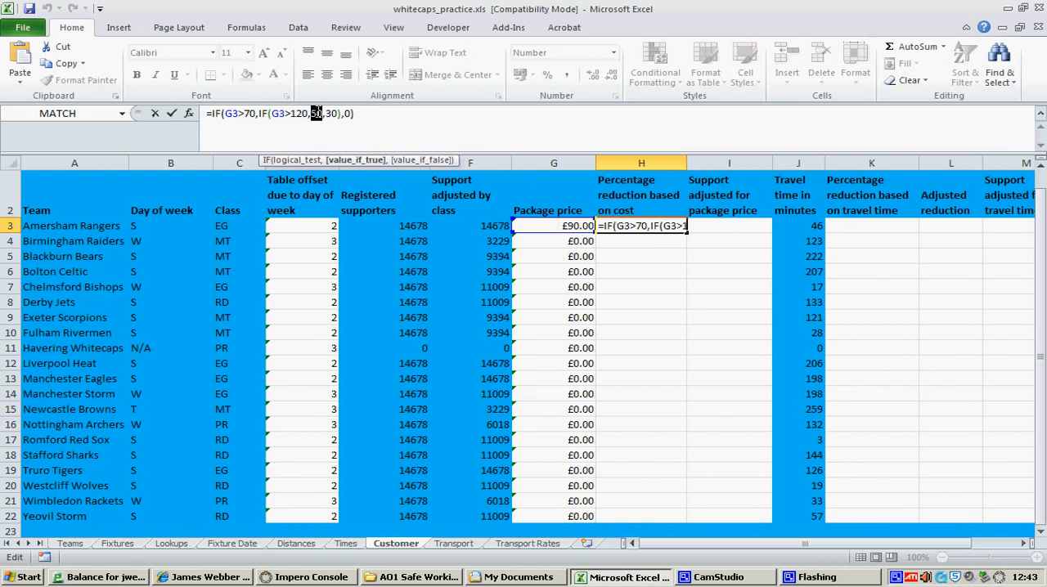
{"action": "left_click", "coordinate": [360, 125]}
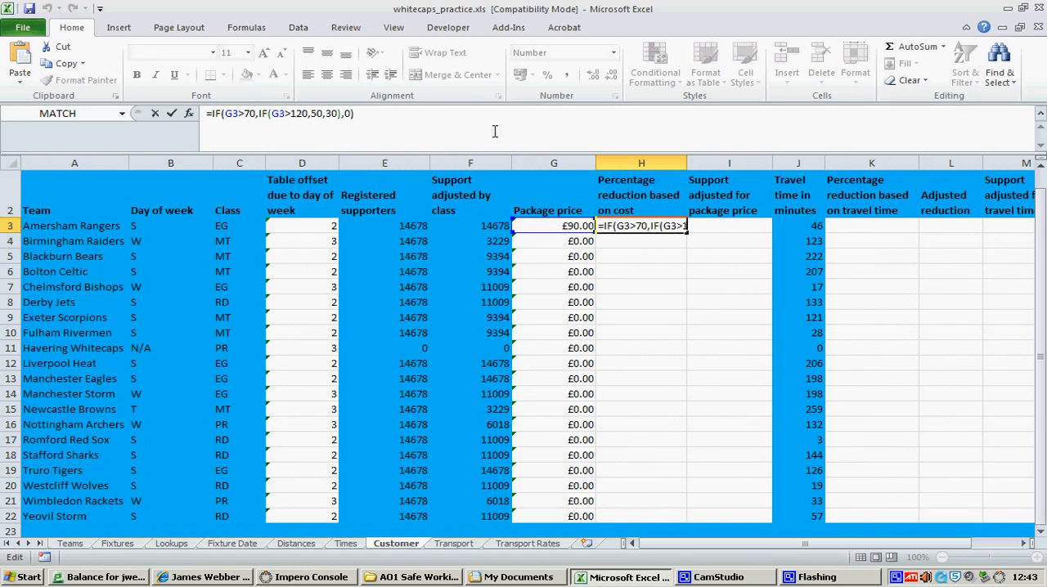
{"action": "left_click", "coordinate": [648, 226]}
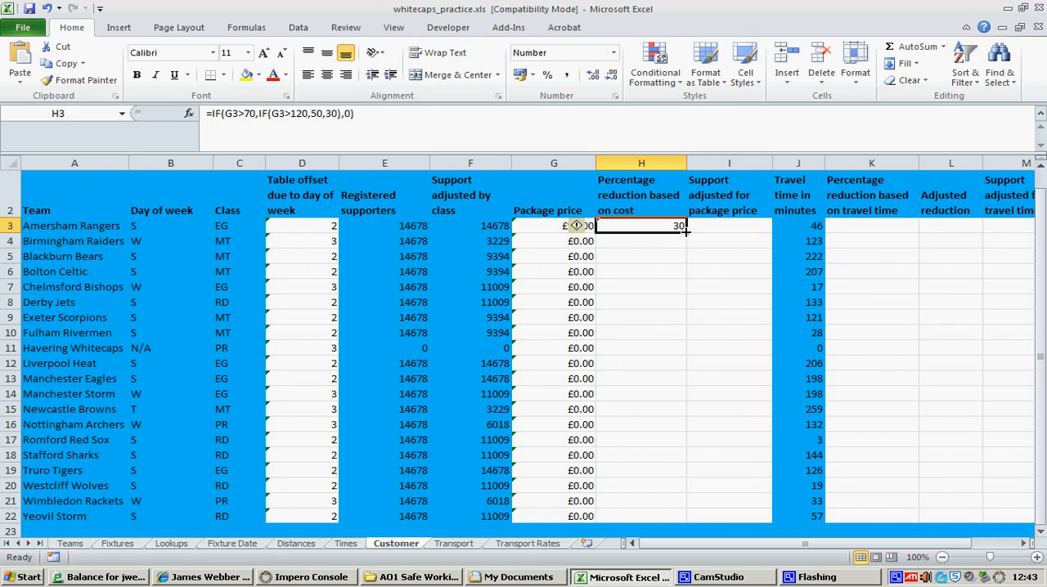
{"action": "left_click_drag", "start_coordinate": [685, 232], "coordinate": [686, 516]}
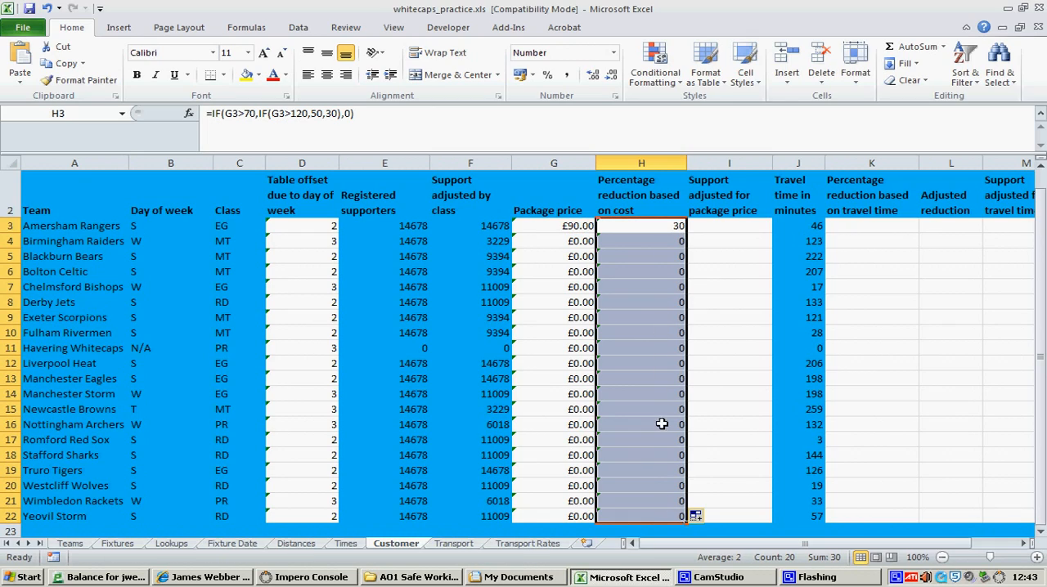
{"action": "left_click", "coordinate": [664, 225]}
{"action": "left_click", "coordinate": [658, 240]}
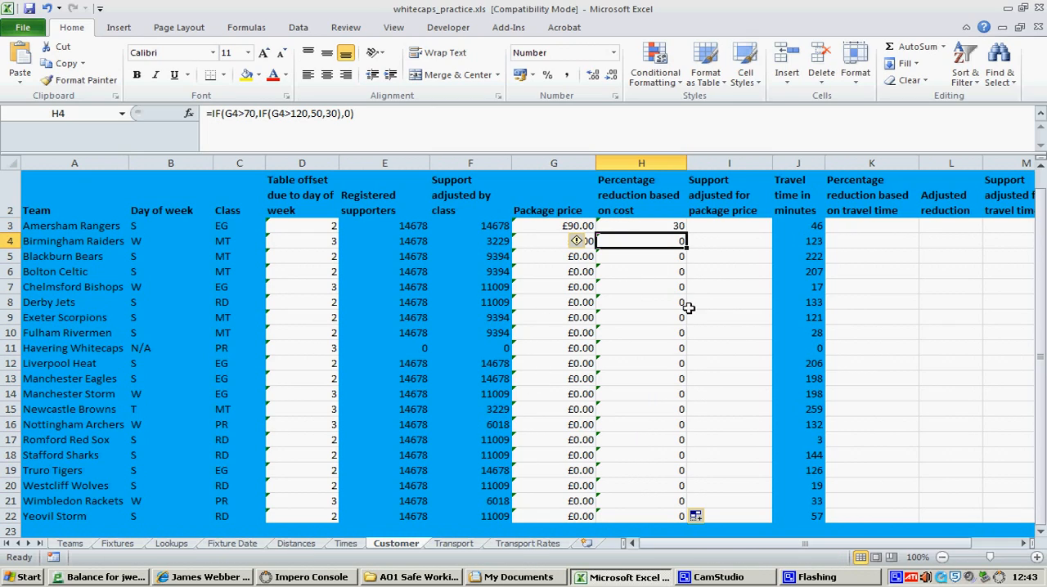
{"action": "left_click", "coordinate": [670, 229]}
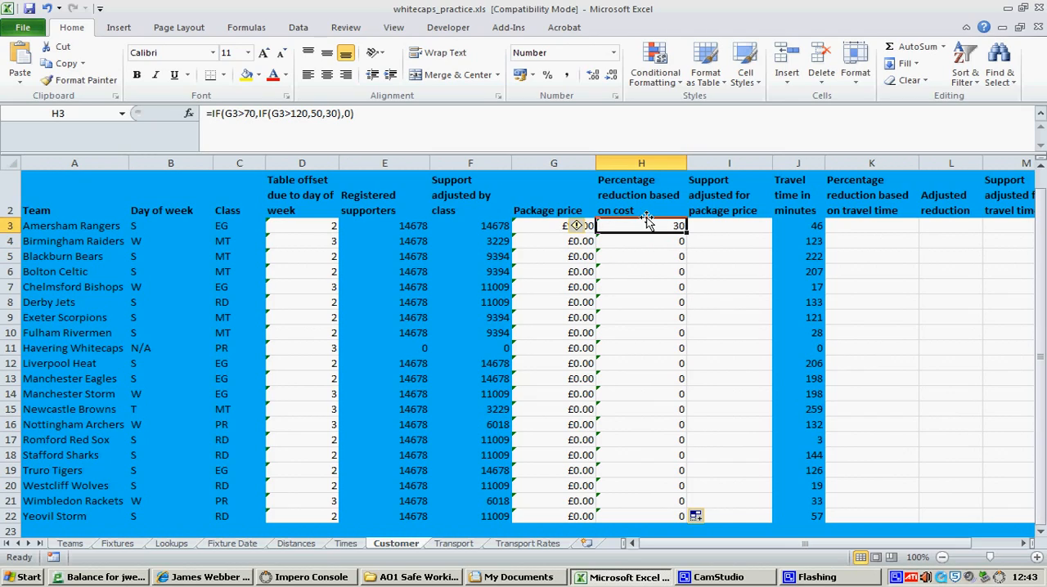
Enter =F3/100*H3 in I3 as the support adjusted for package price for Amersham Rangers
{"action": "left_click", "coordinate": [705, 224]}
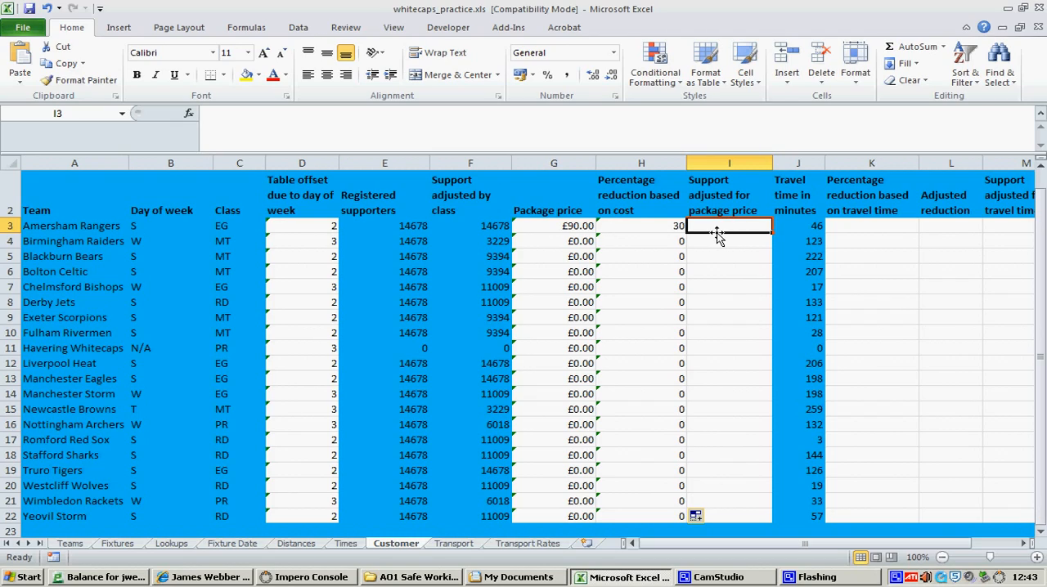
{"action": "left_click", "coordinate": [472, 223]}
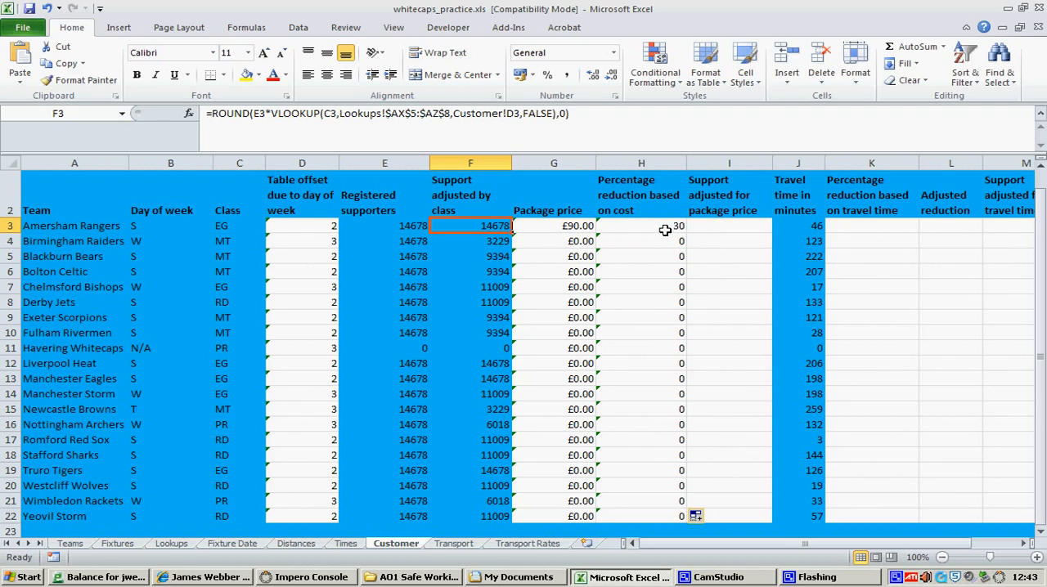
{"action": "left_click", "coordinate": [709, 227]}
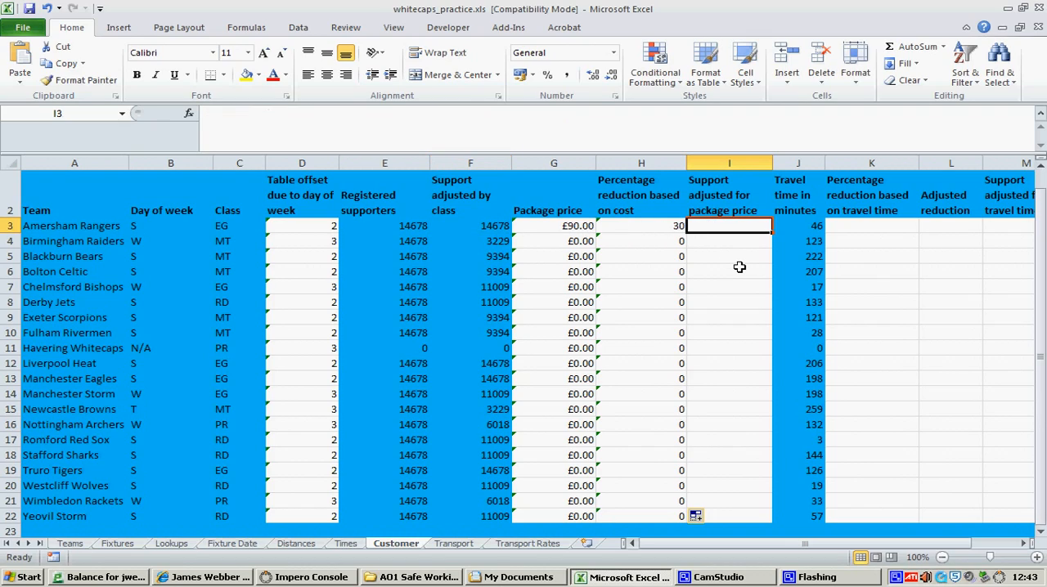
{"action": "type", "text": "="}
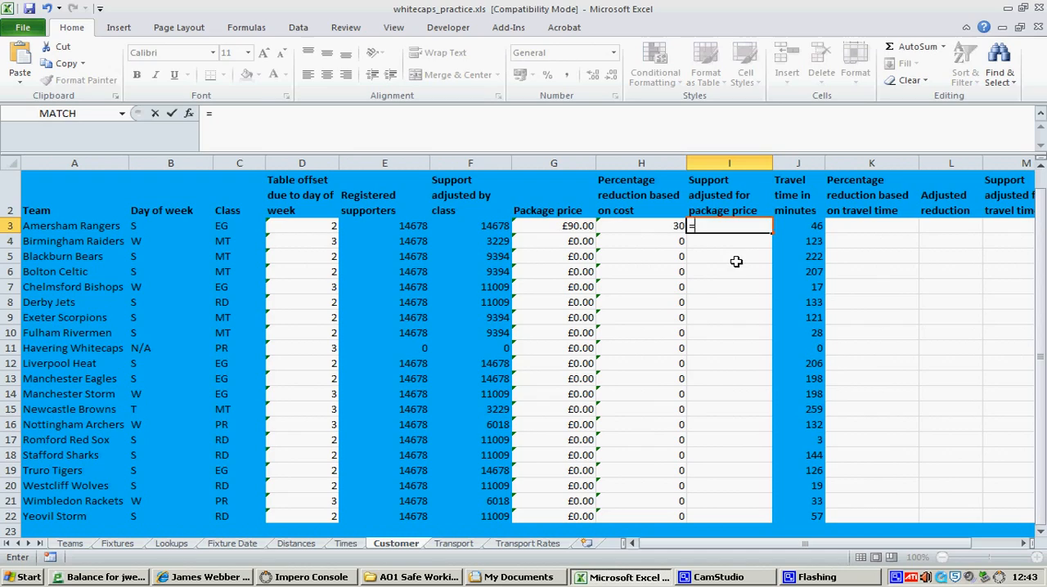
{"action": "left_click", "coordinate": [497, 228]}
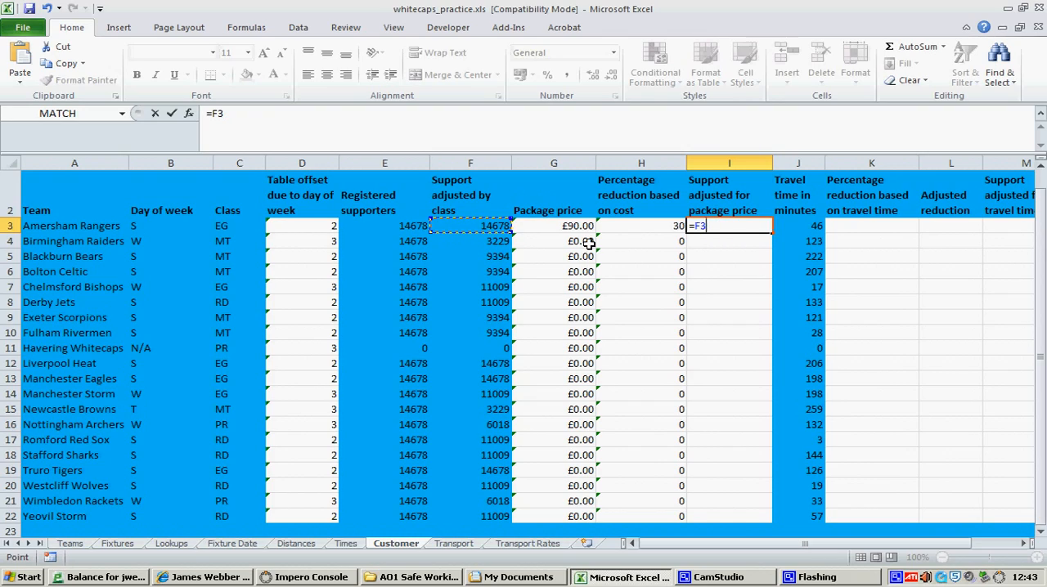
{"action": "type", "text": "/."}
{"action": "type", "text": "€"}
{"action": "type", "text": "00*"}
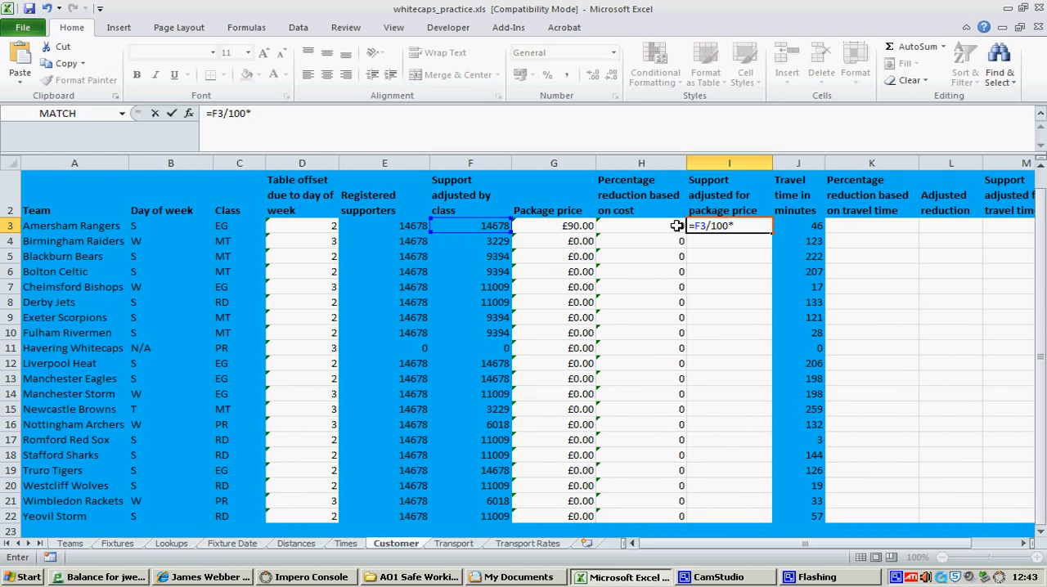
{"action": "left_click", "coordinate": [672, 228]}
{"action": "key", "text": "Return"}
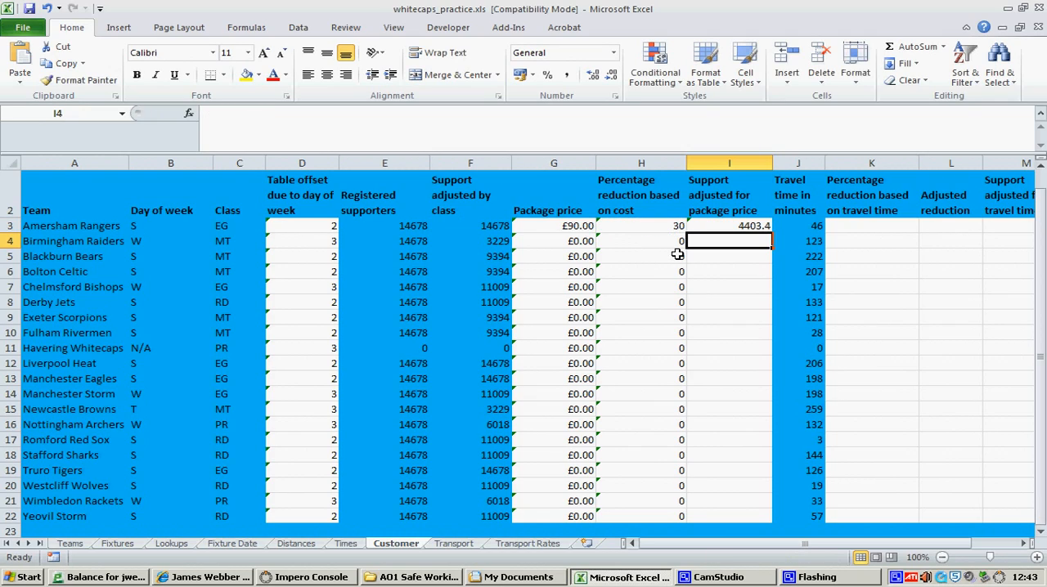
Revise the I3 formula to multiply by the remaining percentage, so it reads =F3/100*(100-H3)
{"action": "left_click", "coordinate": [720, 225]}
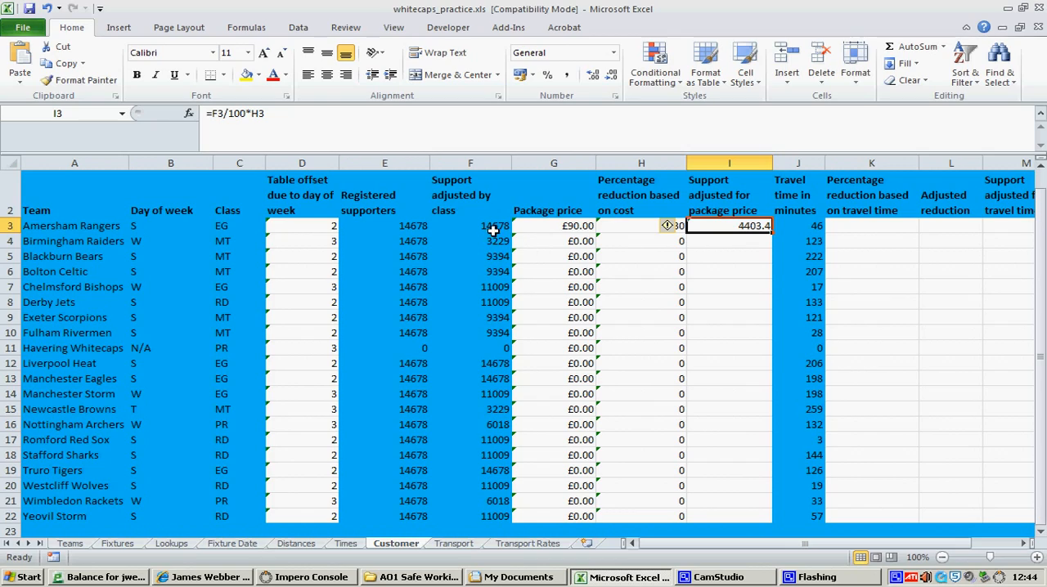
{"action": "left_click", "coordinate": [745, 242]}
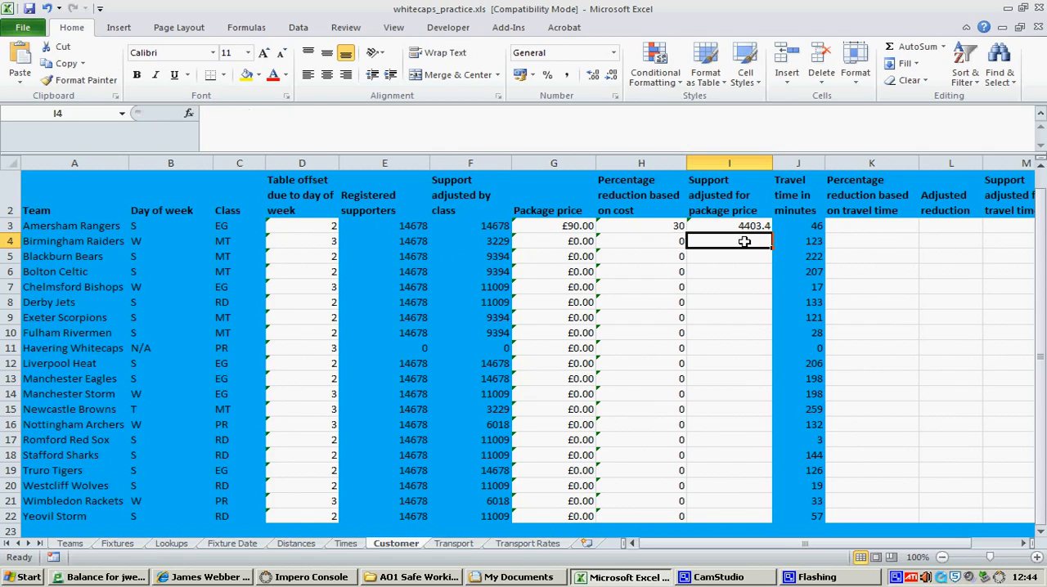
{"action": "left_click", "coordinate": [727, 228]}
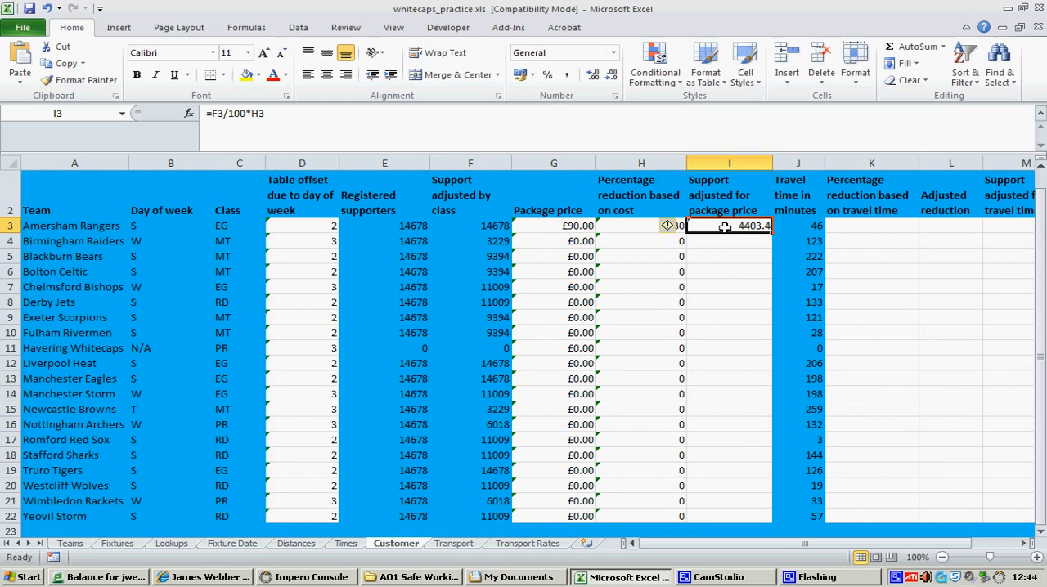
{"action": "left_click", "coordinate": [254, 114]}
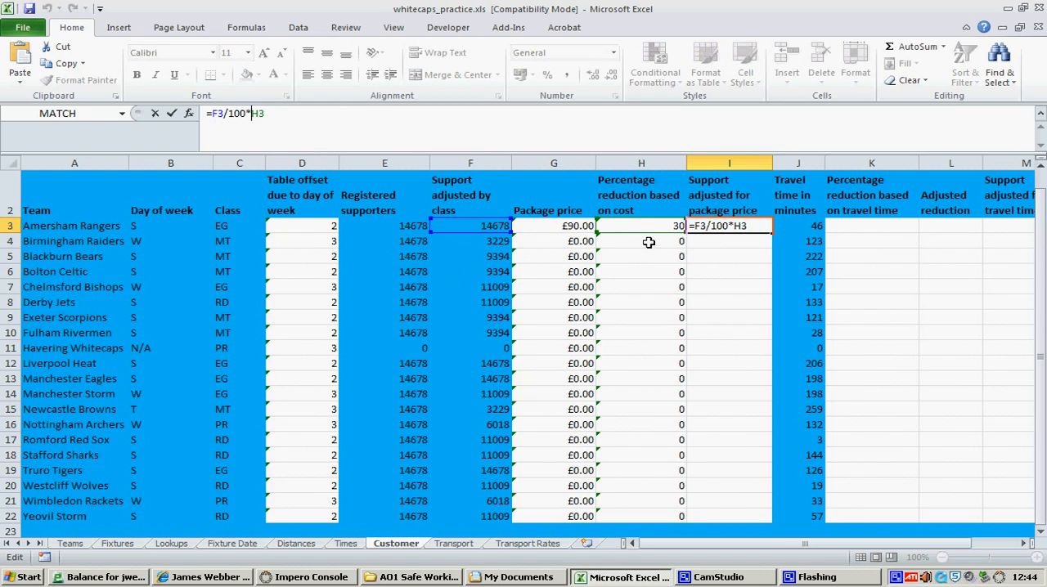
{"action": "left_click_drag", "start_coordinate": [251, 114], "coordinate": [274, 115]}
{"action": "left_click", "coordinate": [250, 114]}
{"action": "type", "text": "("}
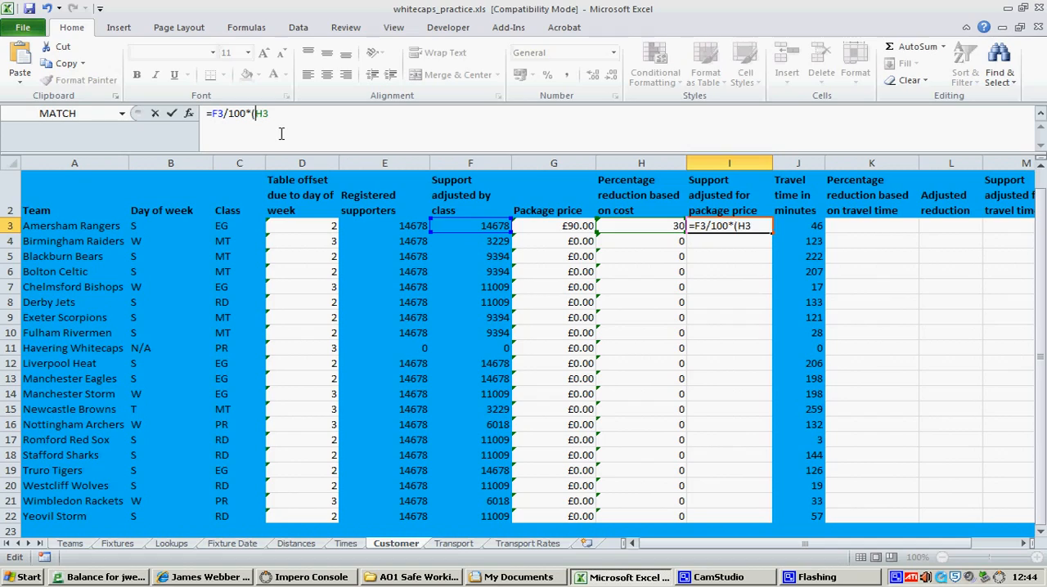
{"action": "type", "text": "100-H3"}
{"action": "type", "text": "()"}
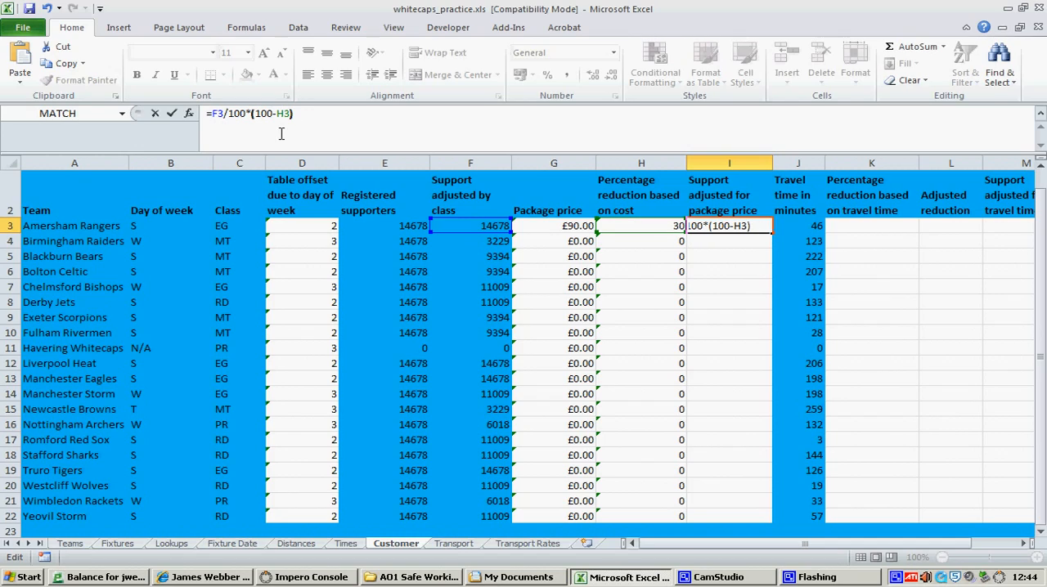
Bracket the division in the I3 formula so it reads =(F3/100)*(100-H3), and select I3 to check the result
{"action": "key", "text": "Left"}
{"action": "key", "text": "Left"}
{"action": "key", "text": "Left"}
{"action": "key", "text": "Left"}
{"action": "key", "text": "Left"}
{"action": "key", "text": "Left"}
{"action": "key", "text": "Left"}
{"action": "key", "text": "Left"}
{"action": "key", "text": "Left"}
{"action": "key", "text": "Left"}
{"action": "key", "text": "Left"}
{"action": "type", "text": "("}
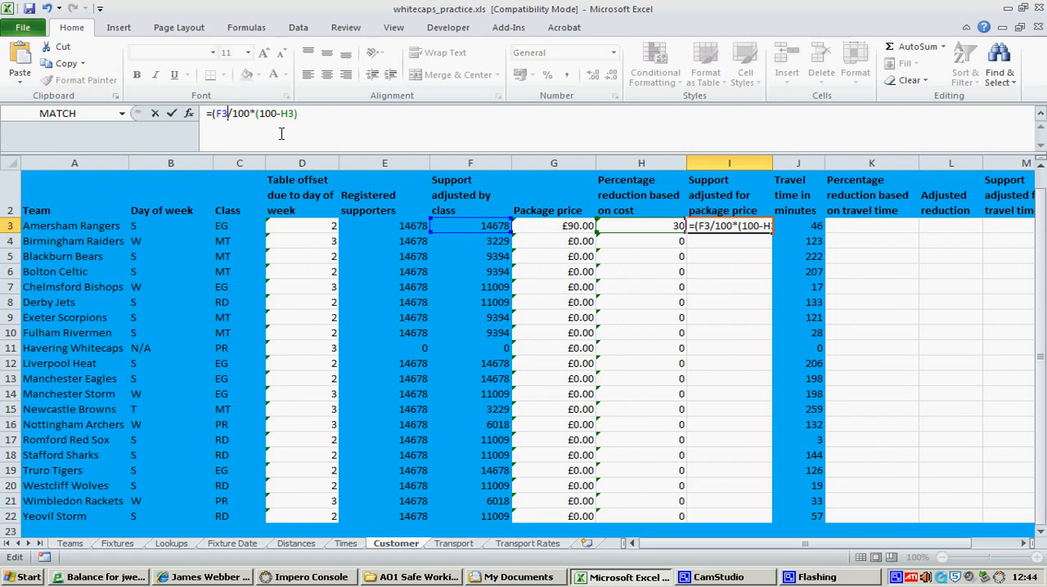
{"action": "type", "text": ")"}
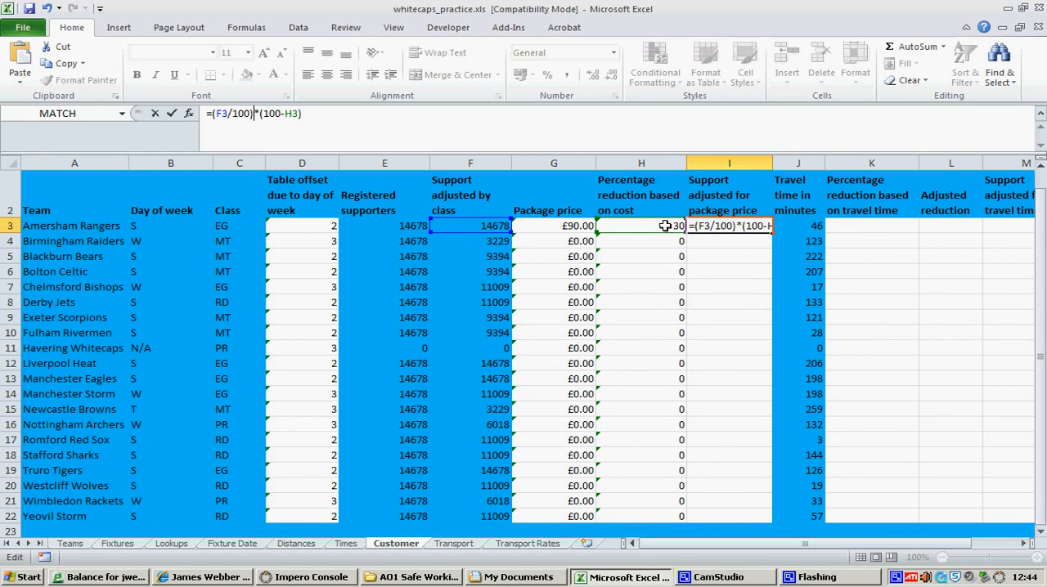
{"action": "key", "text": "Return"}
{"action": "left_click", "coordinate": [767, 229]}
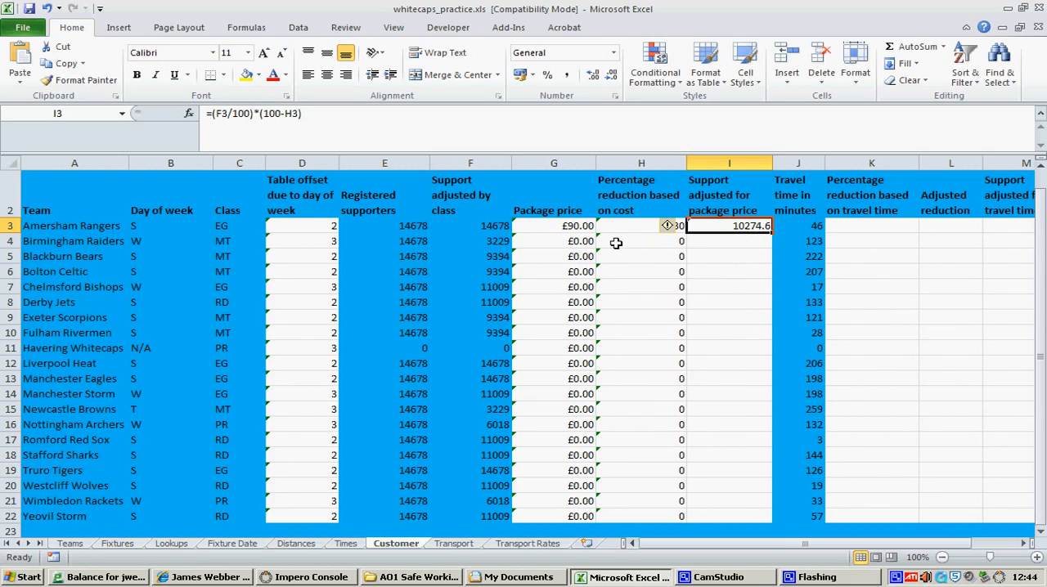
Compare the adjusted support in I3 with its source cells, the class-adjusted support in F3 and the percentage reduction in H3
{"action": "left_click", "coordinate": [780, 239]}
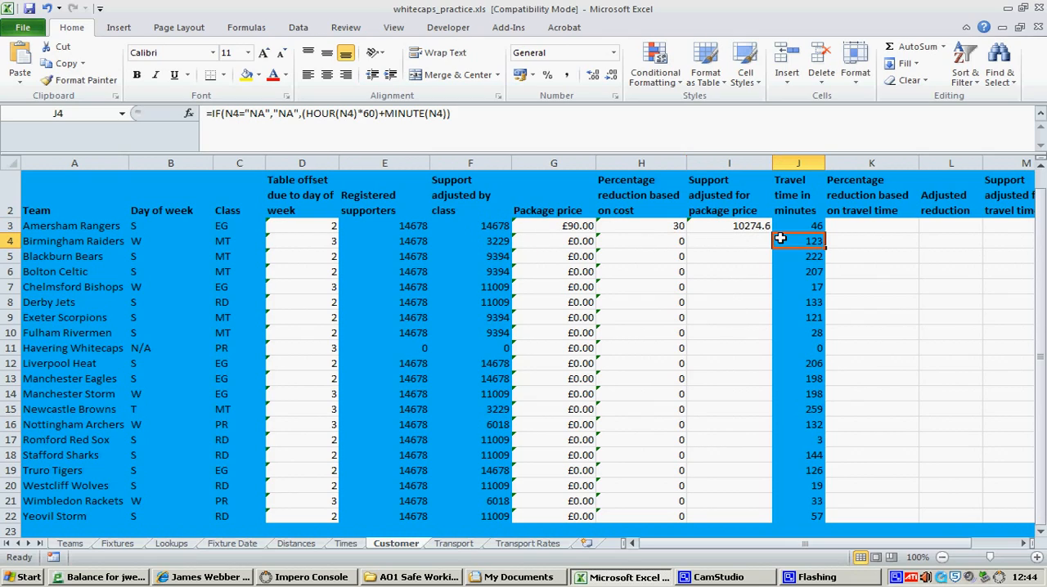
{"action": "left_click", "coordinate": [503, 226]}
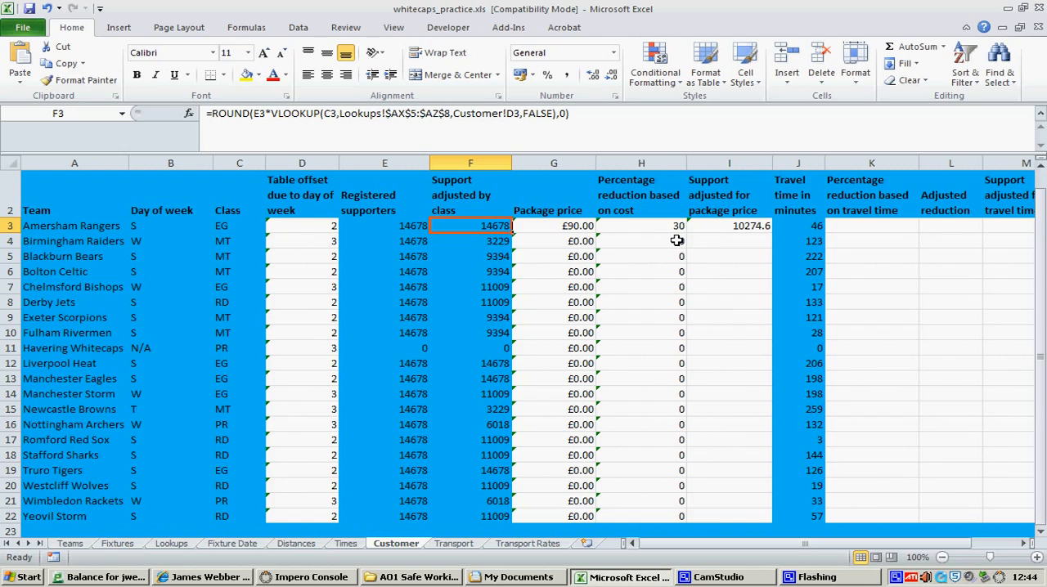
{"action": "left_click", "coordinate": [740, 225]}
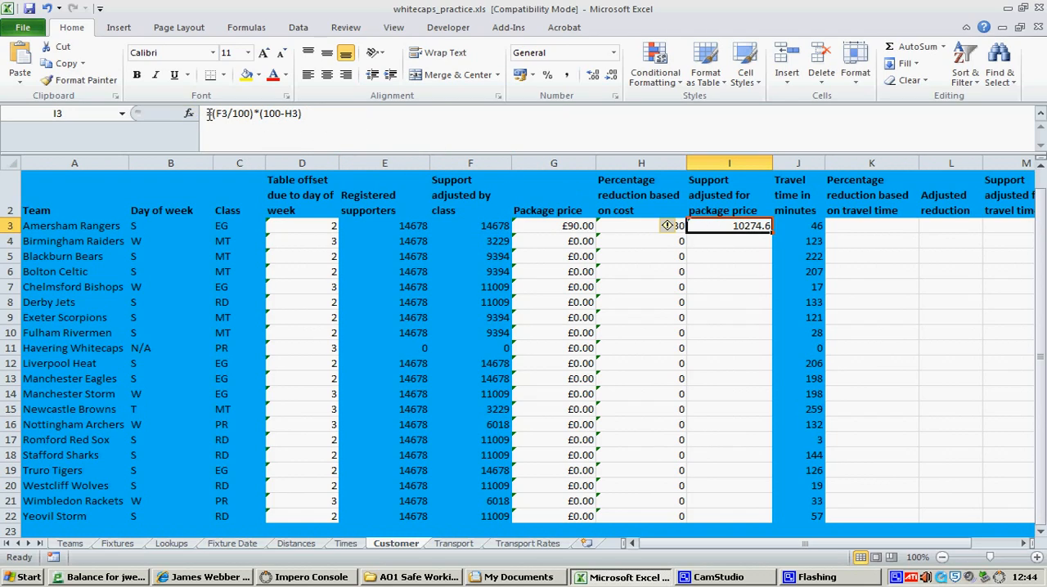
{"action": "left_click", "coordinate": [634, 229]}
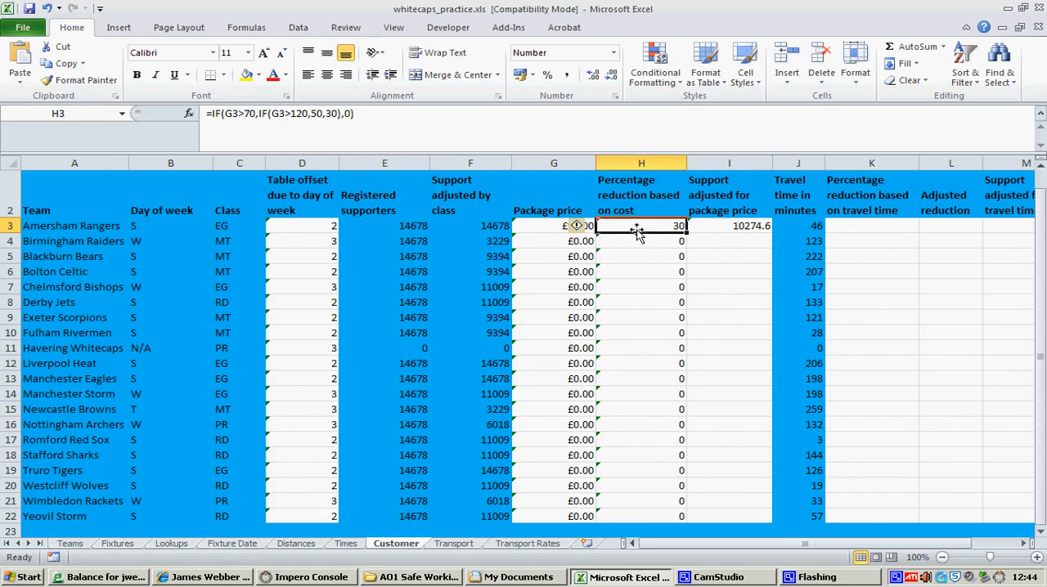
{"action": "left_click", "coordinate": [722, 227]}
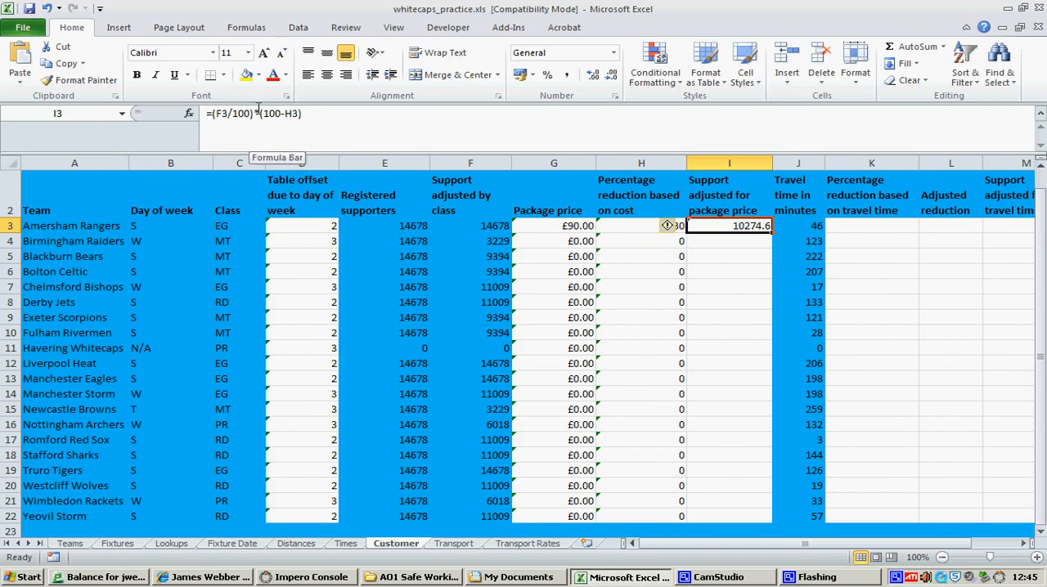
Fill the I3 formula for support adjusted for package price down through I22 for the remaining teams
{"action": "mouse_move", "coordinate": [669, 229]}
{"action": "left_click", "coordinate": [728, 244]}
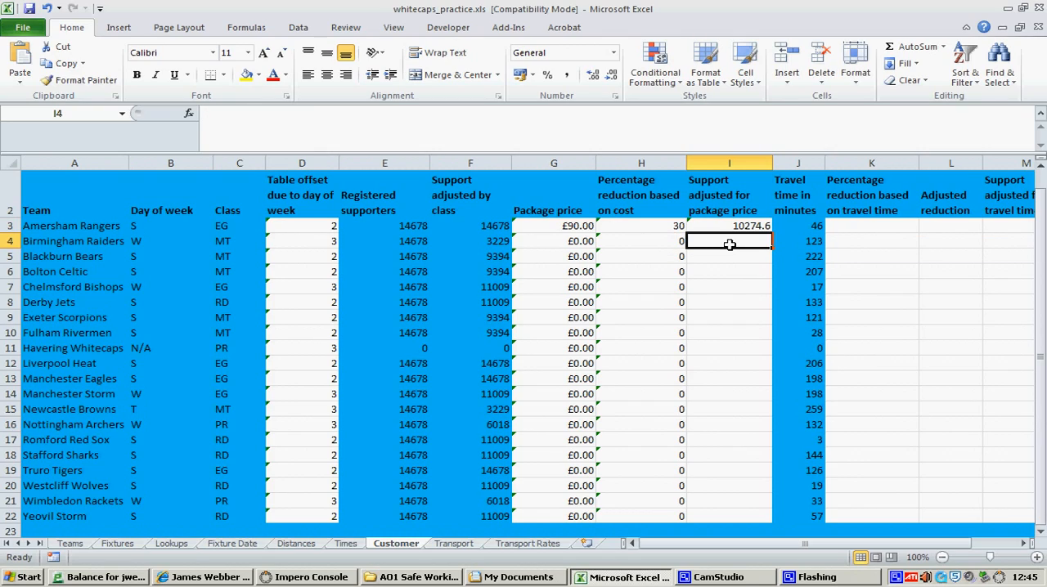
{"action": "left_click", "coordinate": [724, 227]}
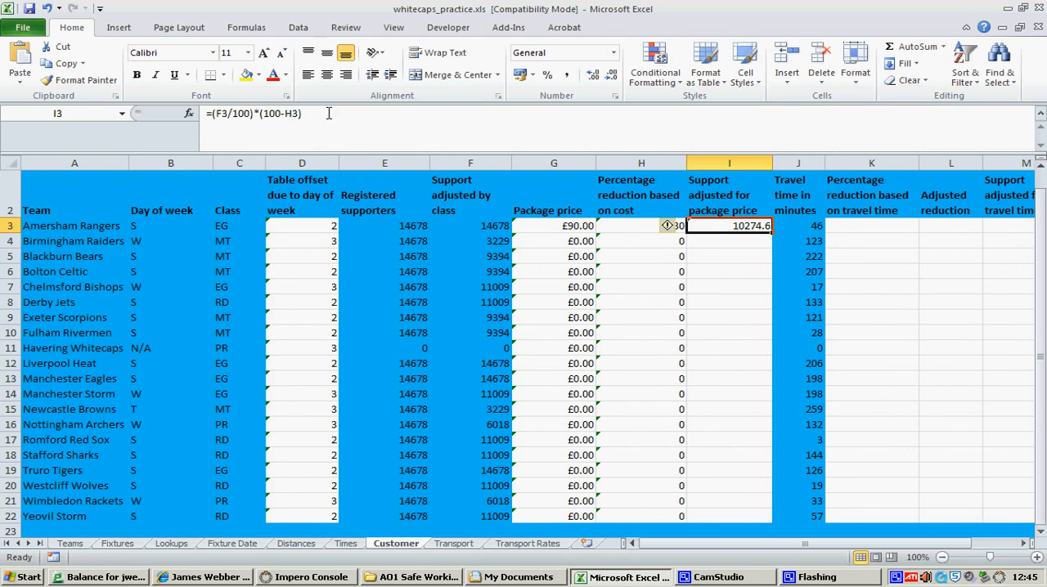
{"action": "left_click_drag", "start_coordinate": [783, 489], "coordinate": [783, 517]}
Check the filled package-price support in column I against the class-adjusted support in column F, including the Havering Whitecaps row
{"action": "left_click_drag", "start_coordinate": [363, 350], "coordinate": [724, 346]}
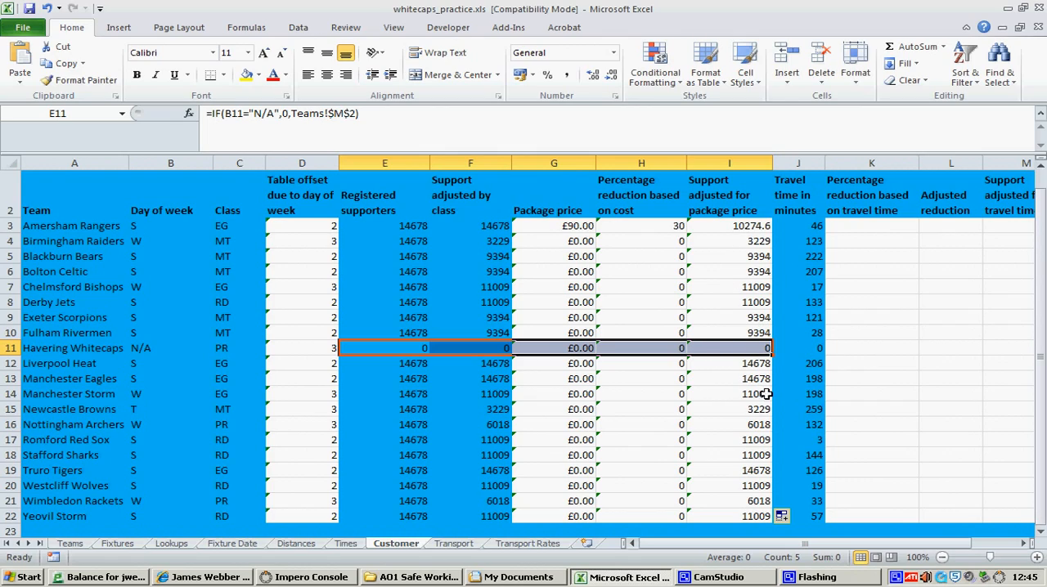
{"action": "left_click", "coordinate": [495, 256]}
{"action": "left_click", "coordinate": [494, 271]}
{"action": "left_click", "coordinate": [493, 302]}
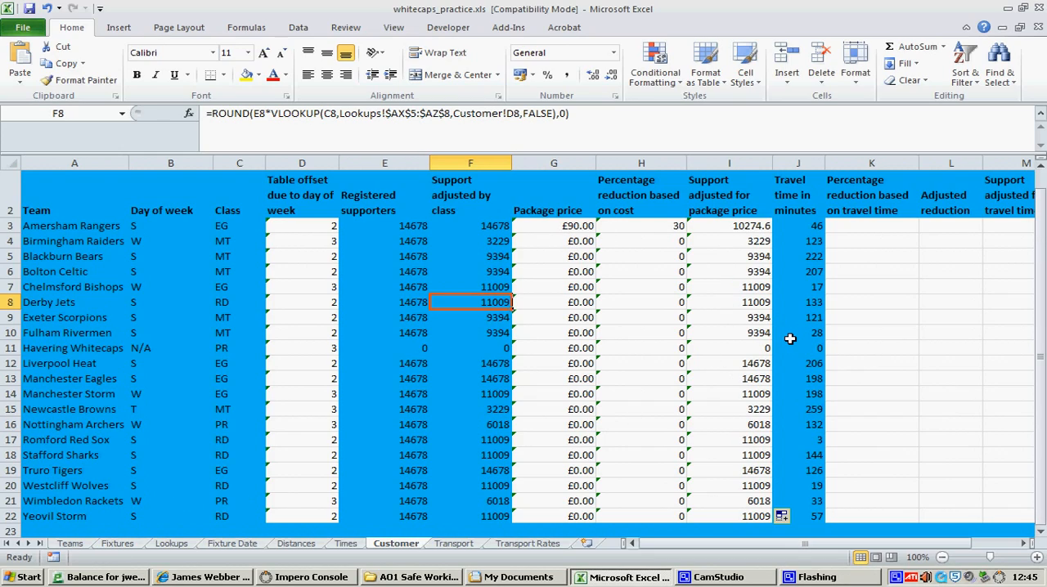
{"action": "left_click", "coordinate": [734, 229]}
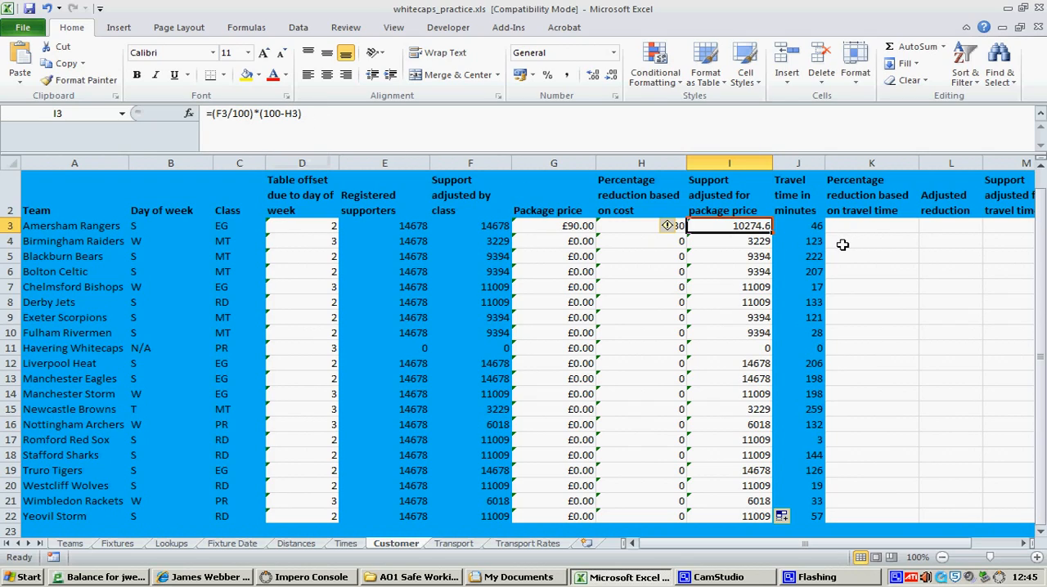
Using the H3 formula as a reference, write =IF(J3>100,20,0) in K3 as the percentage reduction based on travel time
{"action": "left_click", "coordinate": [897, 238]}
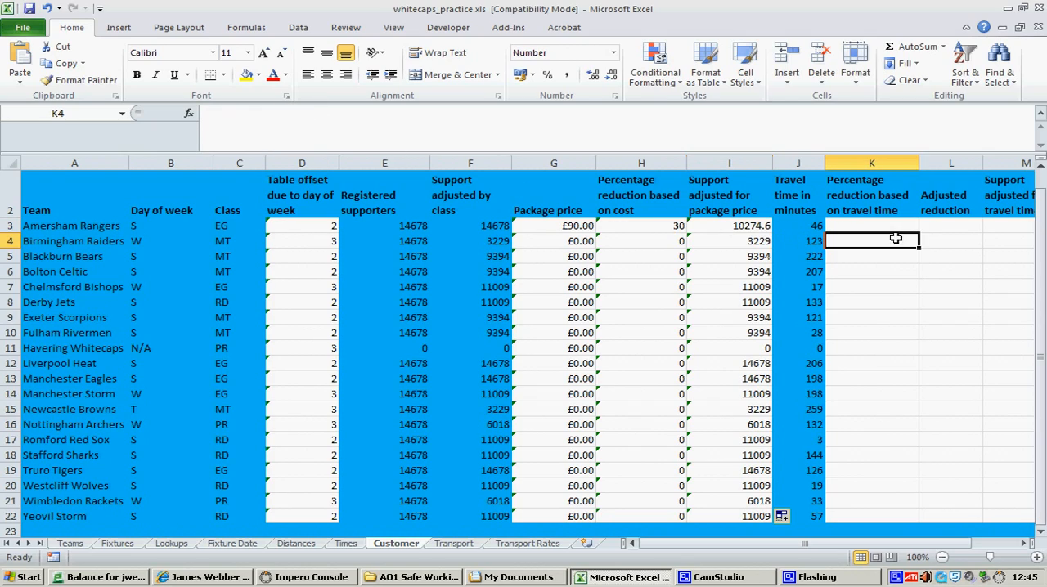
{"action": "left_click_drag", "start_coordinate": [895, 230], "coordinate": [961, 228]}
{"action": "left_click", "coordinate": [774, 233]}
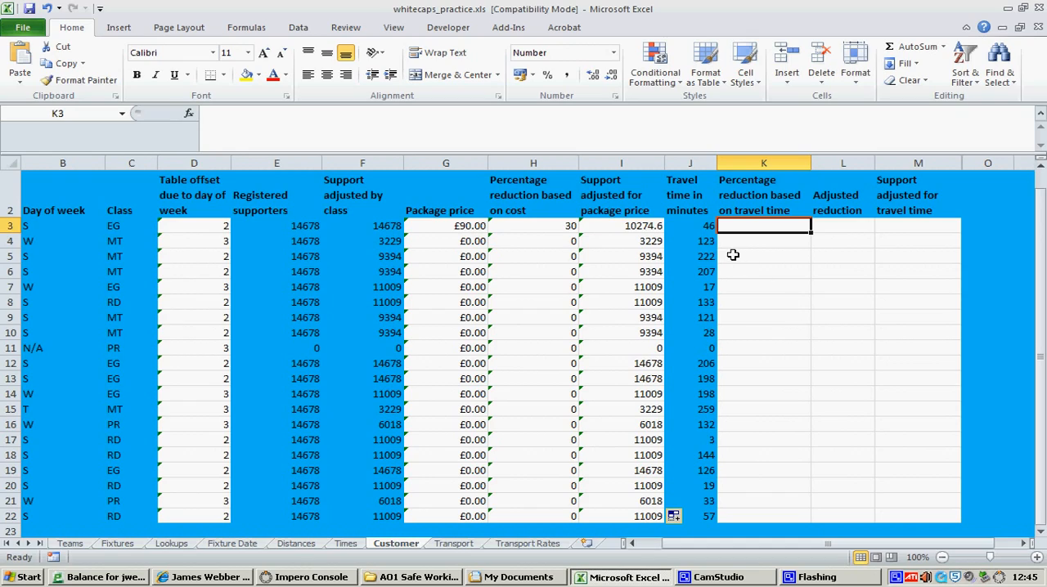
{"action": "left_click", "coordinate": [517, 227]}
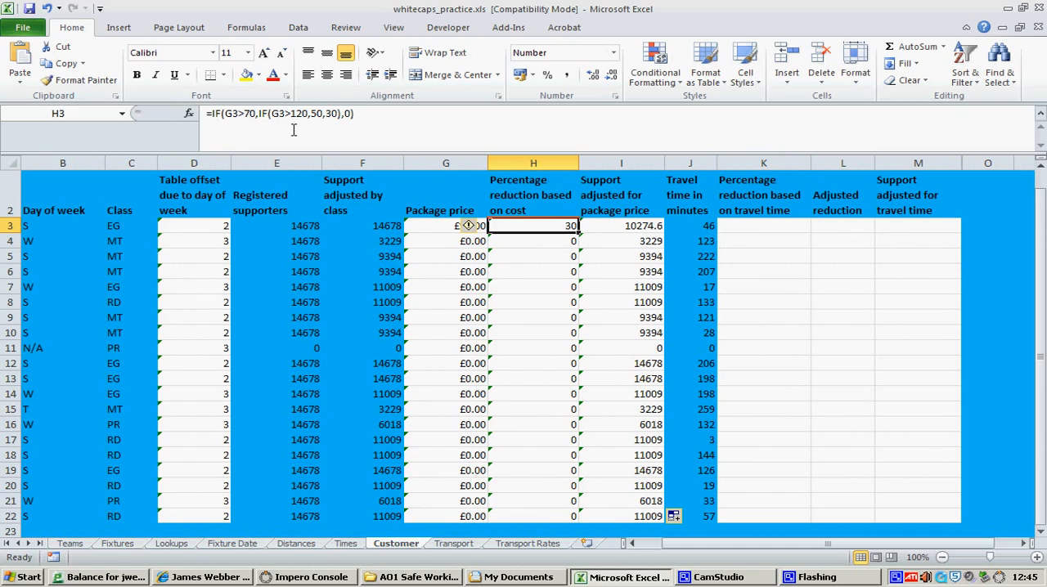
{"action": "left_click", "coordinate": [725, 226]}
{"action": "type", "text": "=if("}
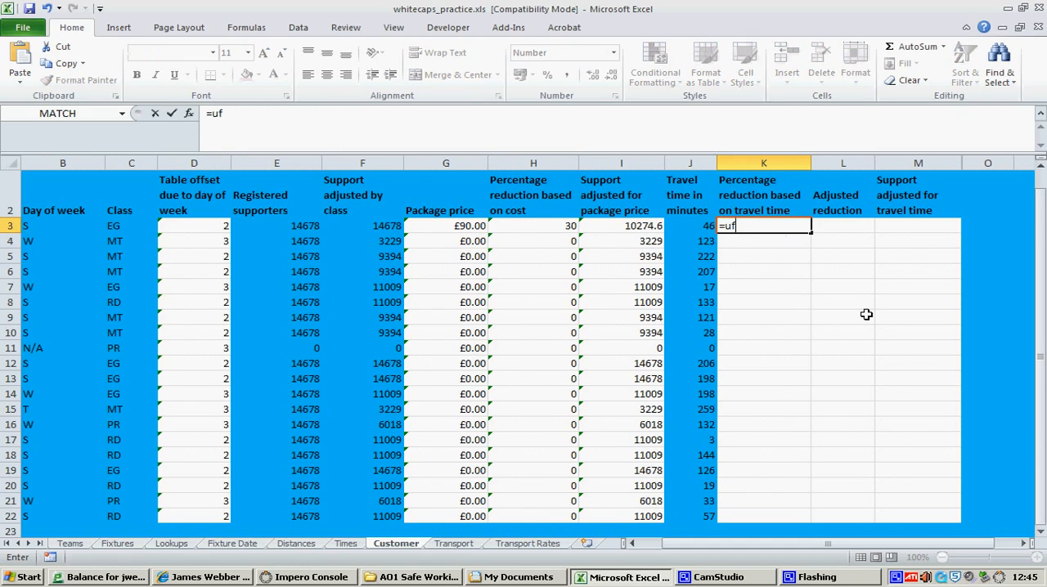
{"action": "left_click", "coordinate": [704, 227]}
{"action": "type", "text": ">100"}
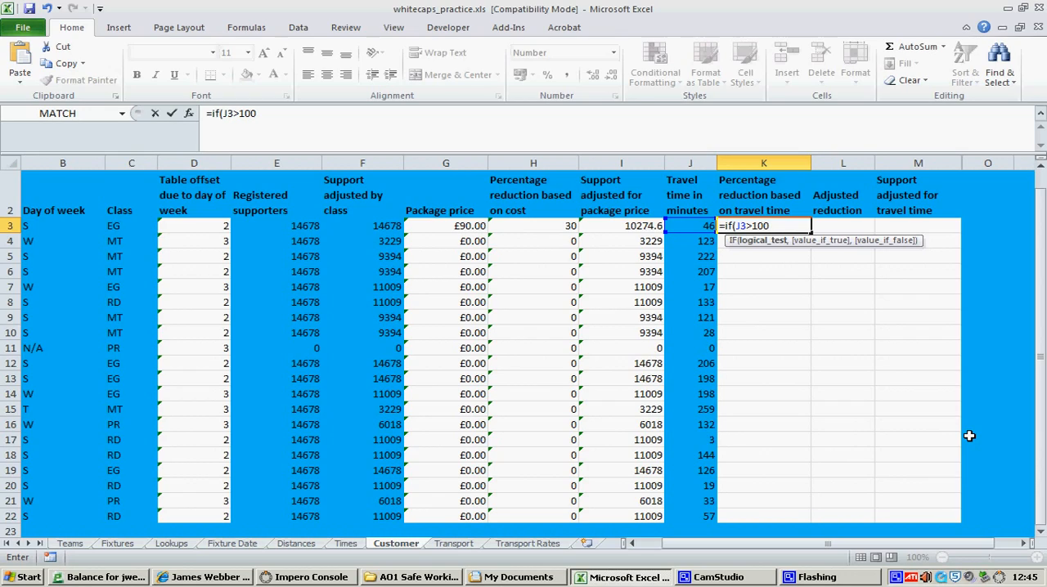
{"action": "type", "text": ",3"}
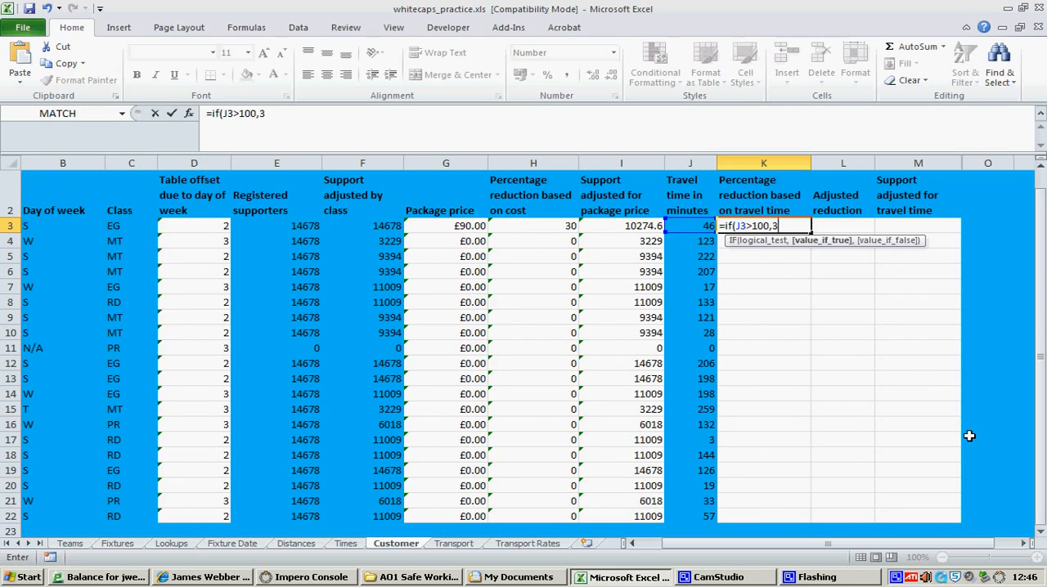
{"action": "key", "text": "BackSpace"}
{"action": "key", "text": "BackSpace"}
{"action": "type", "text": "20,0"}
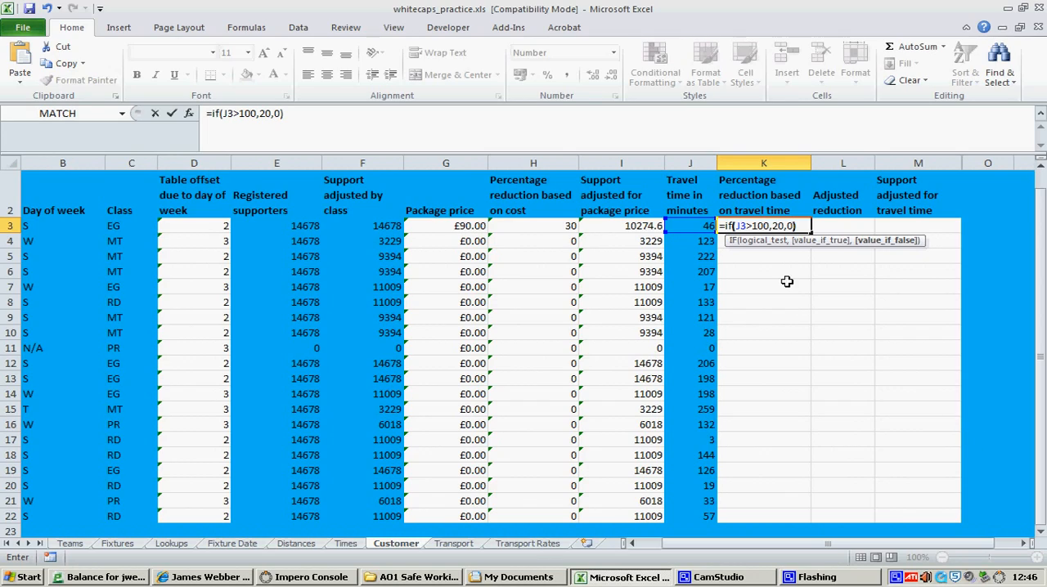
Replace the 20 in the K3 formula with a nested IF so it reads =IF(J3>100,IF(J3>200,90,30),0), and enter it
{"action": "left_click", "coordinate": [773, 227]}
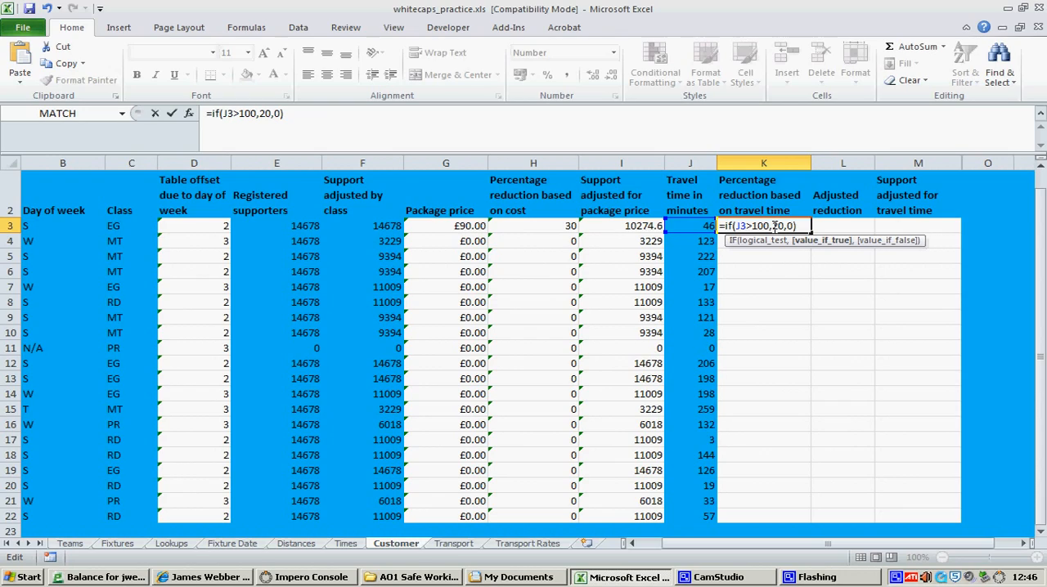
{"action": "double_click", "coordinate": [777, 226]}
{"action": "type", "text": "if(J3"}
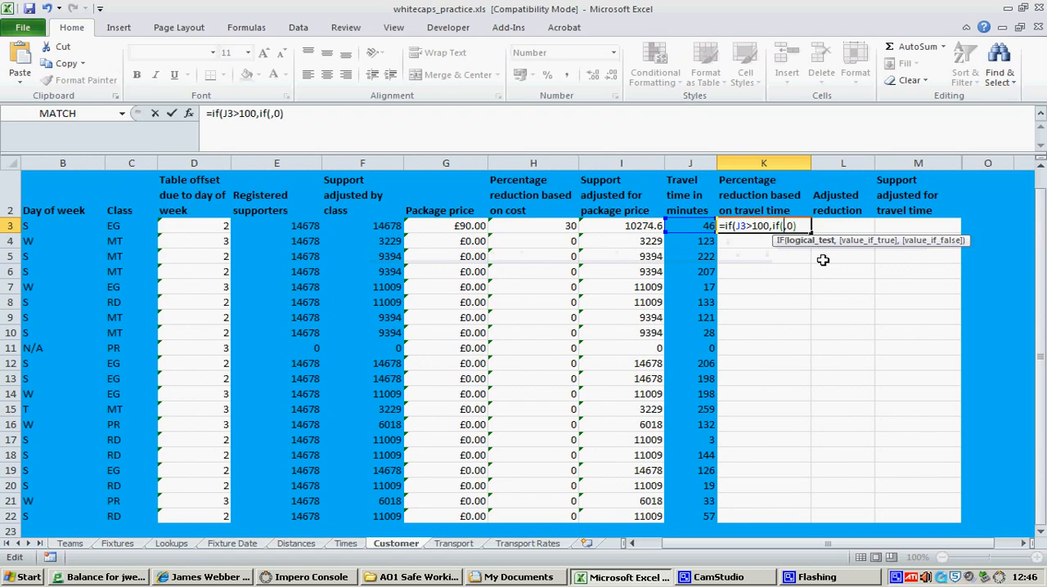
{"action": "type", "text": ">200,"}
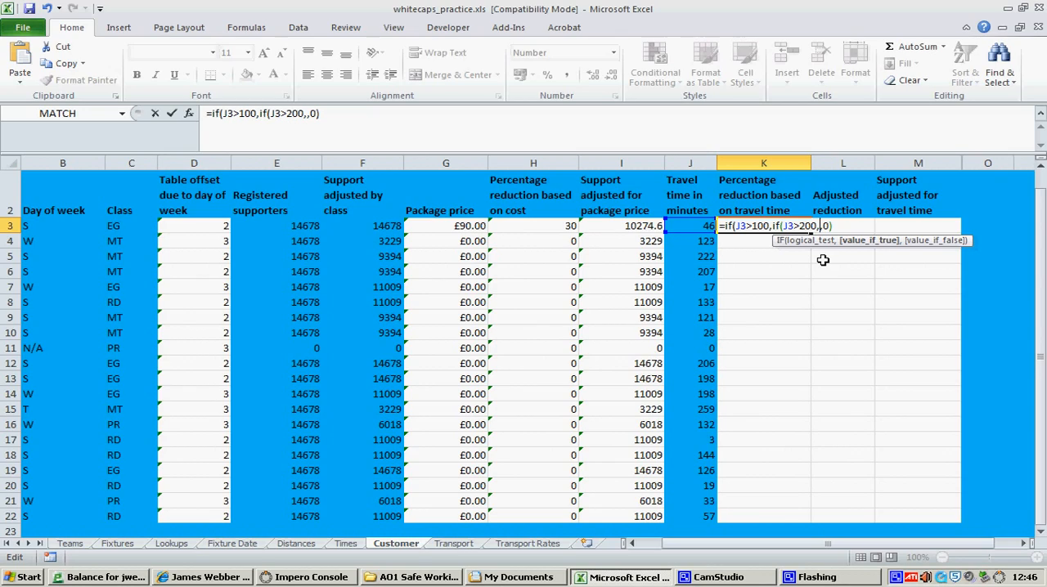
{"action": "type", "text": "10"}
{"action": "key", "text": "BackSpace"}
{"action": "key", "text": "BackSpace"}
{"action": "type", "text": "90,"}
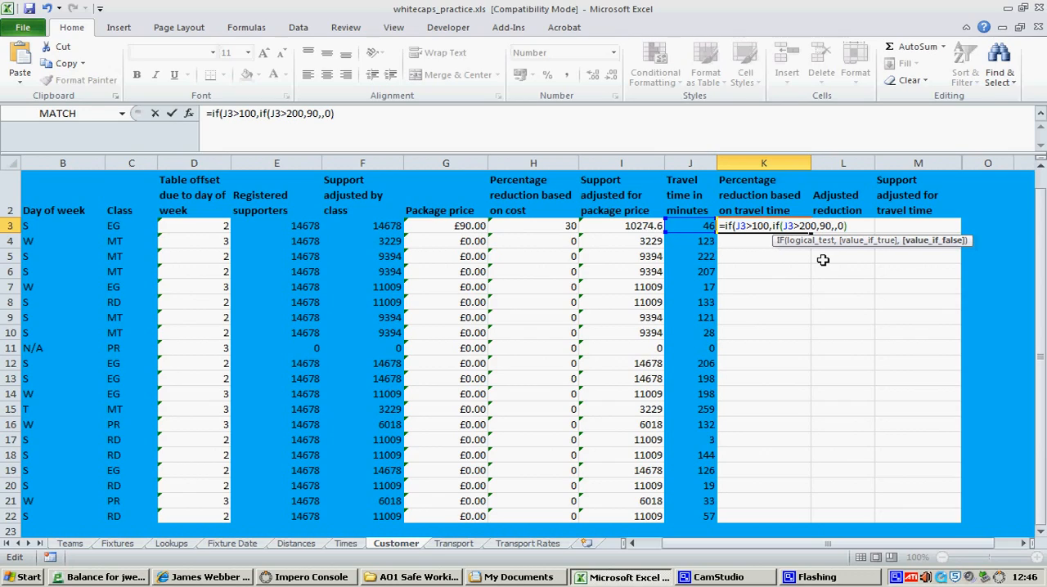
{"action": "type", "text": "30)"}
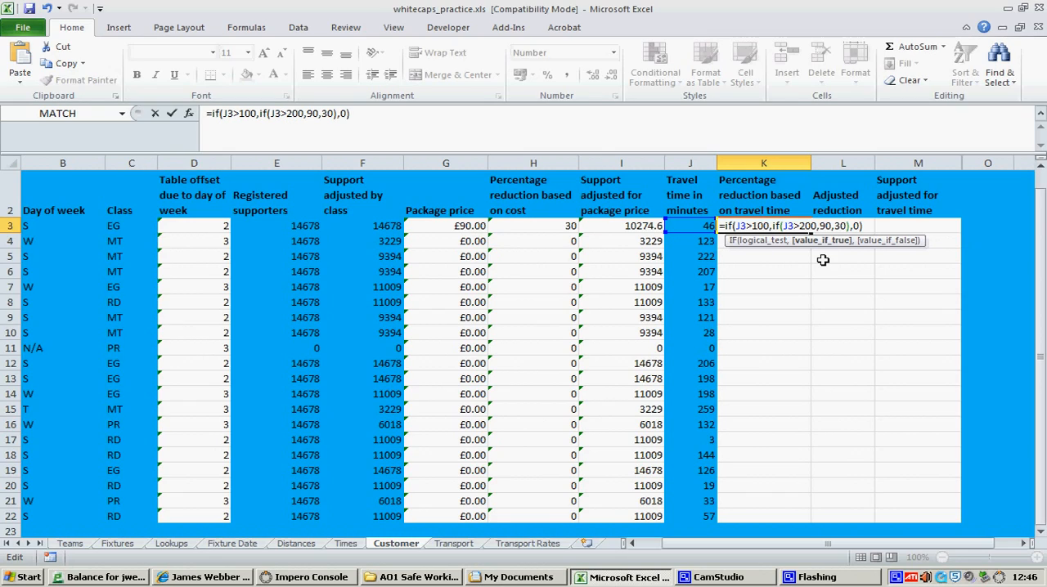
{"action": "key", "text": "Return"}
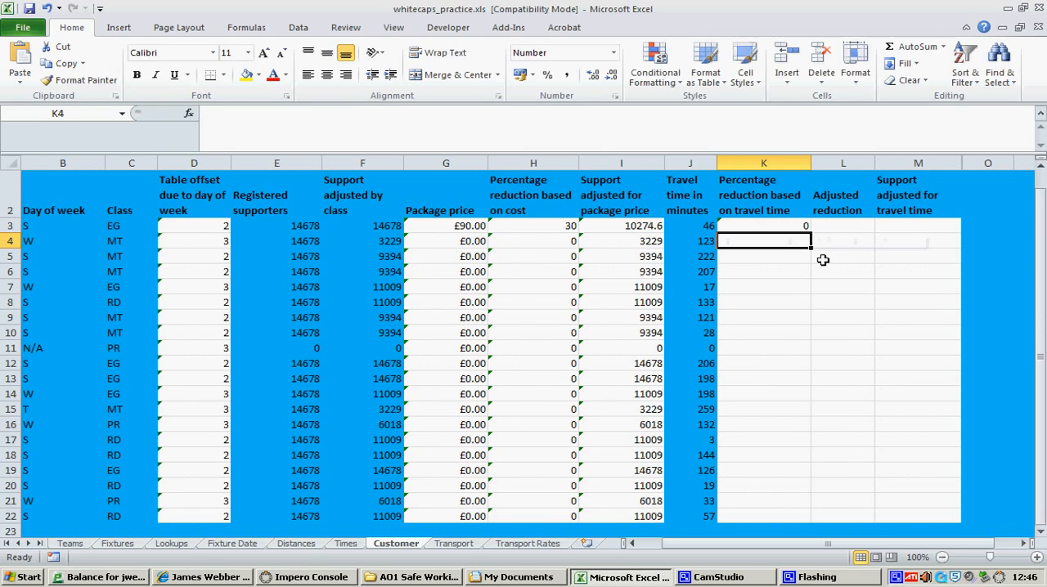
Fill the K3 travel-time reduction formula down through K22 and check row 6 against its travel time
{"action": "left_click", "coordinate": [762, 226]}
{"action": "left_click_drag", "start_coordinate": [817, 232], "coordinate": [815, 438]}
{"action": "scroll", "coordinate": [810, 401], "scroll_direction": "down", "scroll_amount": 1}
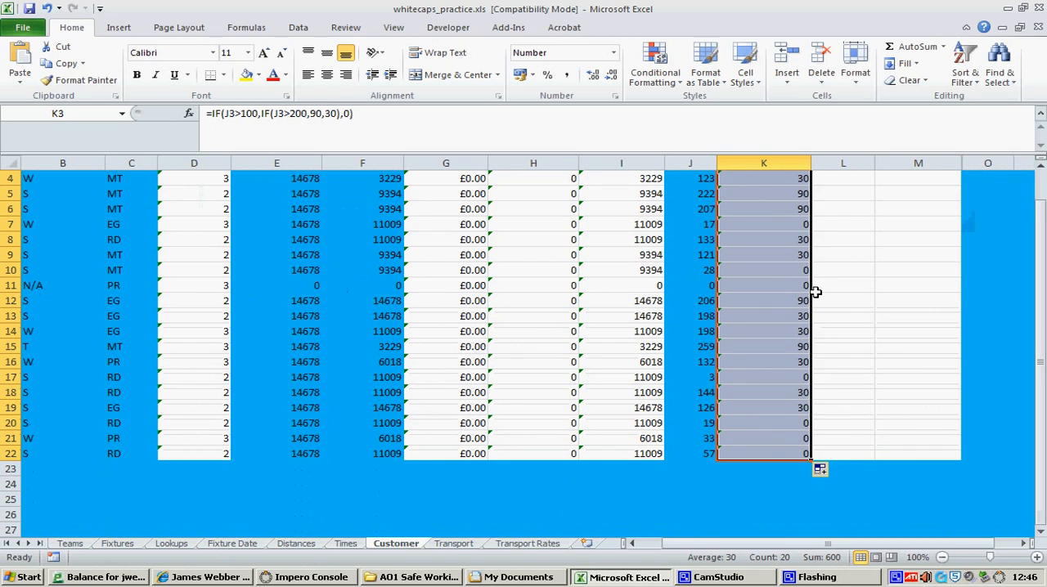
{"action": "scroll", "coordinate": [813, 295], "scroll_direction": "up", "scroll_amount": 1}
{"action": "left_click", "coordinate": [700, 351]}
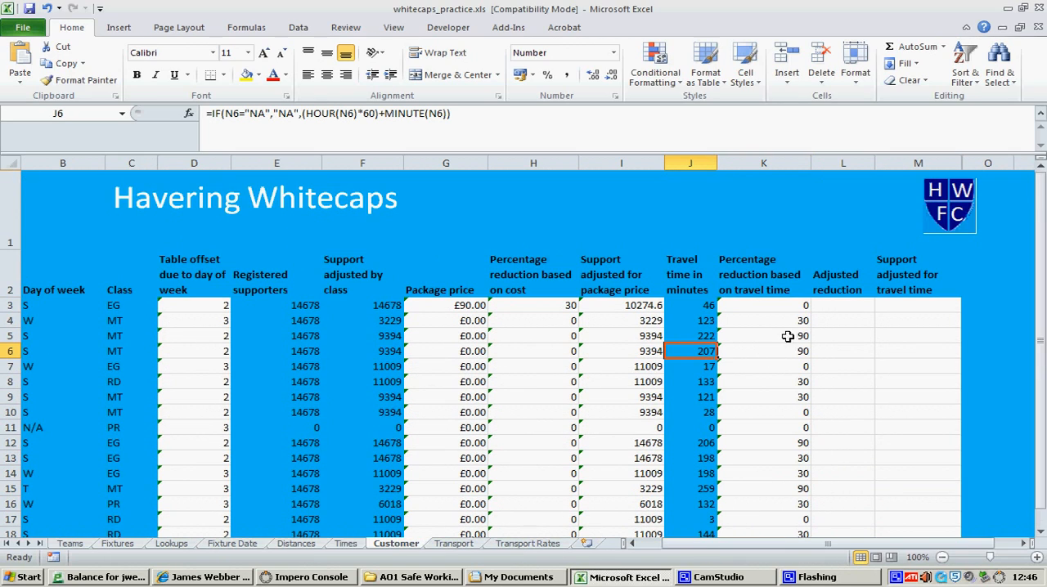
{"action": "left_click", "coordinate": [818, 351]}
{"action": "left_click", "coordinate": [798, 350]}
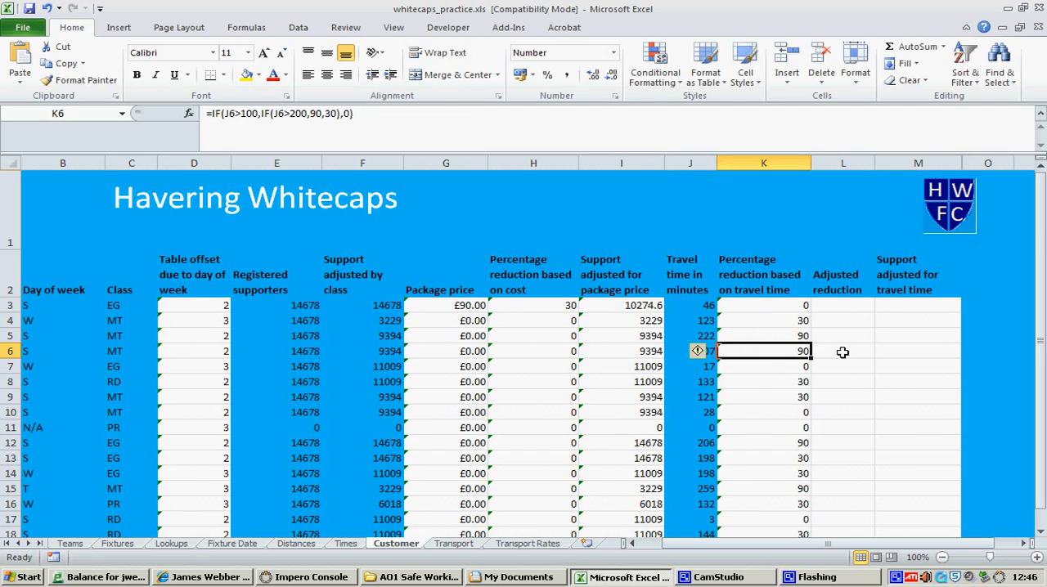
{"action": "left_click_drag", "start_coordinate": [842, 306], "coordinate": [846, 517]}
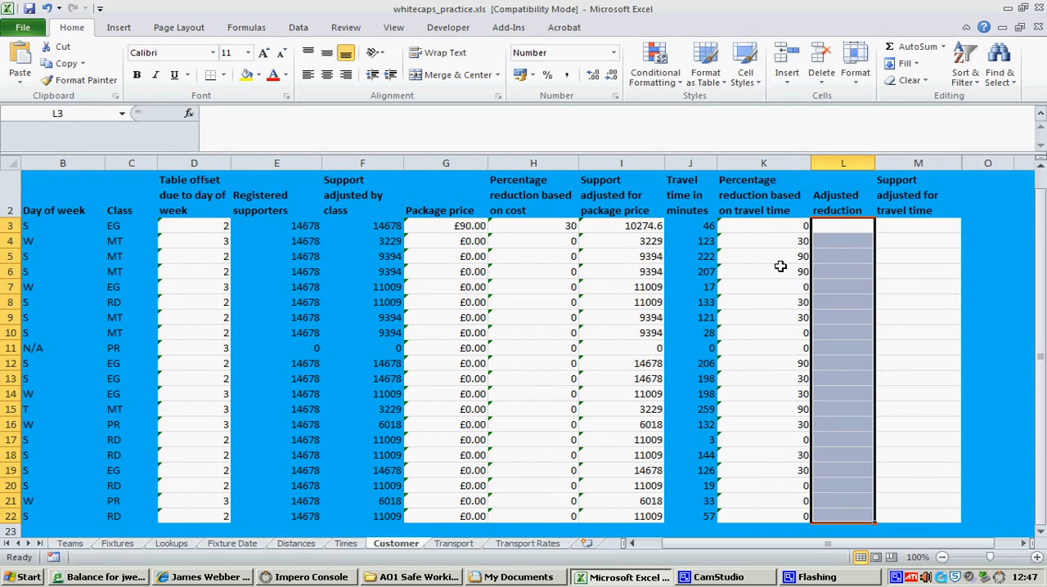
{"action": "left_click", "coordinate": [842, 229]}
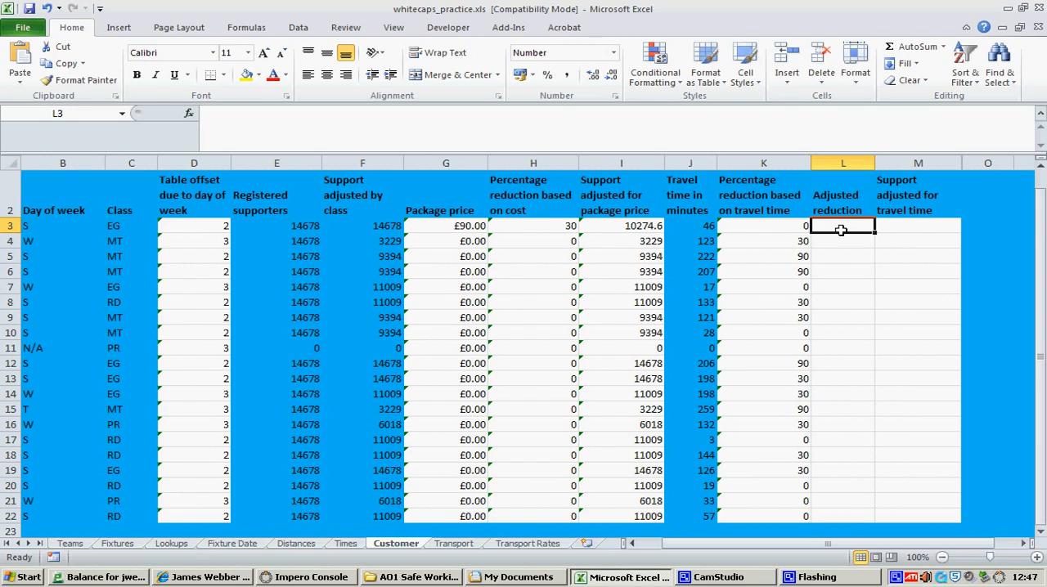
{"action": "scroll", "coordinate": [829, 238], "scroll_direction": "up", "scroll_amount": 1}
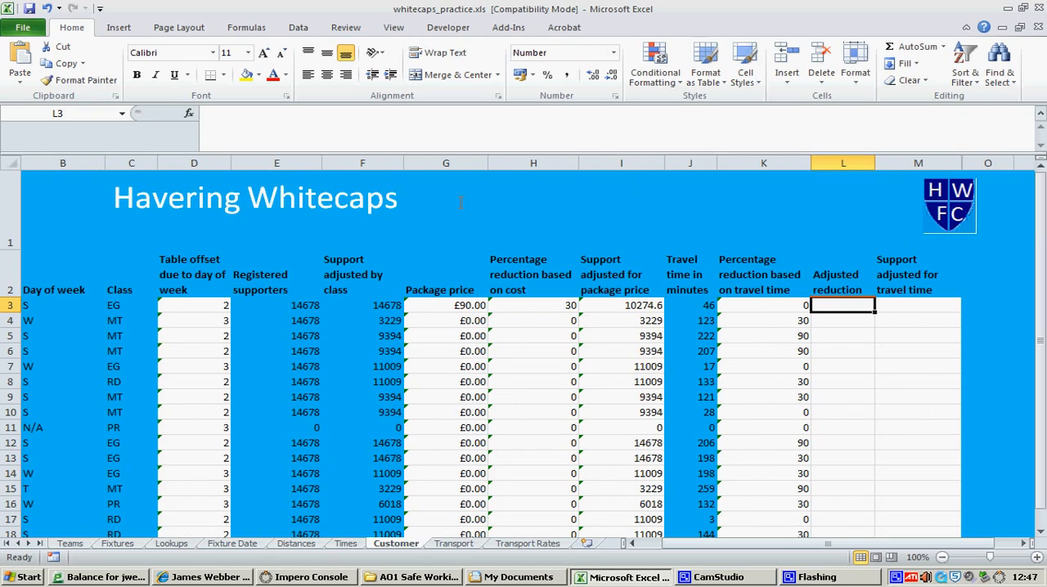
{"action": "type", "text": "-"}
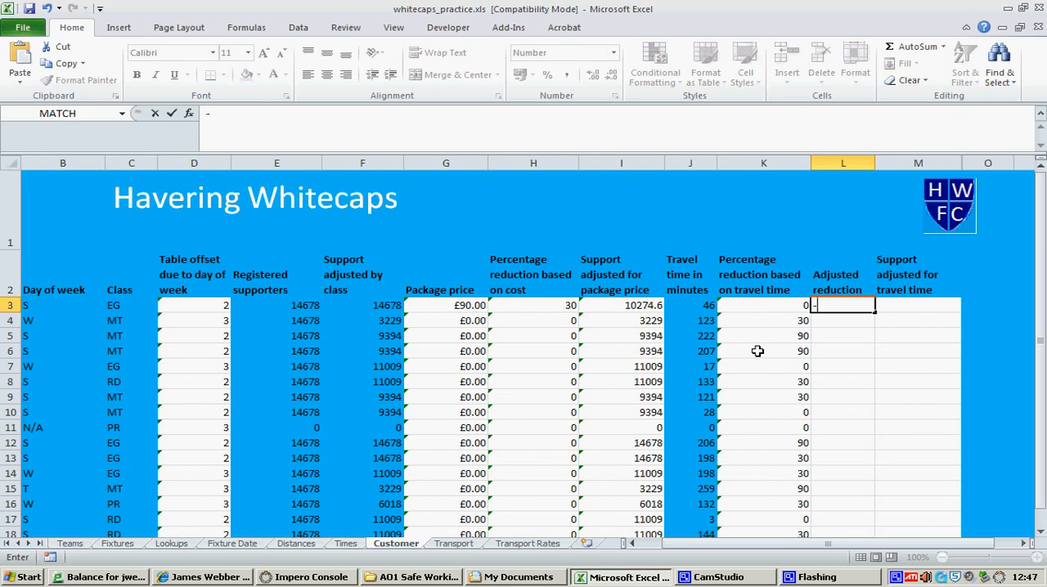
{"action": "key", "text": "BackSpace"}
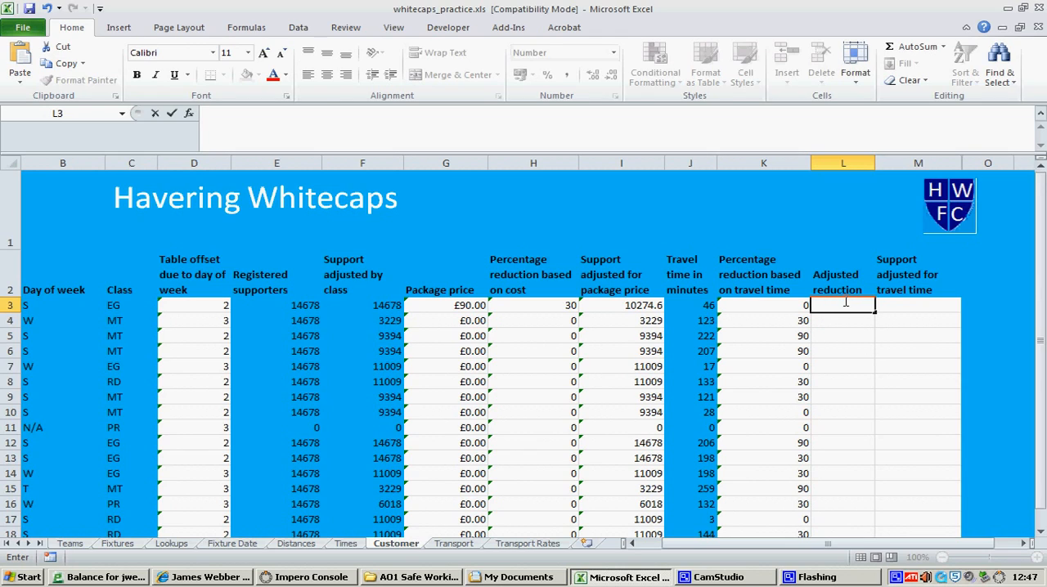
Enter 0 as the adjusted reduction in each cell from L3 to L12
{"action": "left_click", "coordinate": [842, 331]}
{"action": "left_click", "coordinate": [841, 309]}
{"action": "type", "text": "0"}
{"action": "scroll", "coordinate": [843, 290], "scroll_direction": "down", "scroll_amount": 2}
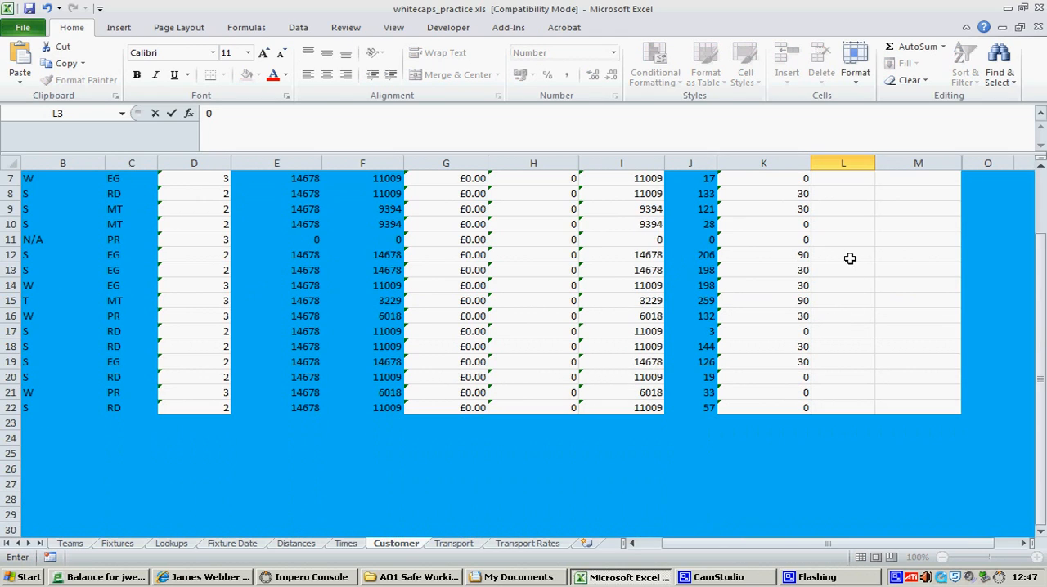
{"action": "scroll", "coordinate": [851, 257], "scroll_direction": "up", "scroll_amount": 2}
{"action": "key", "text": "Return"}
{"action": "type", "text": "0"}
{"action": "key", "text": "Return"}
{"action": "type", "text": "0"}
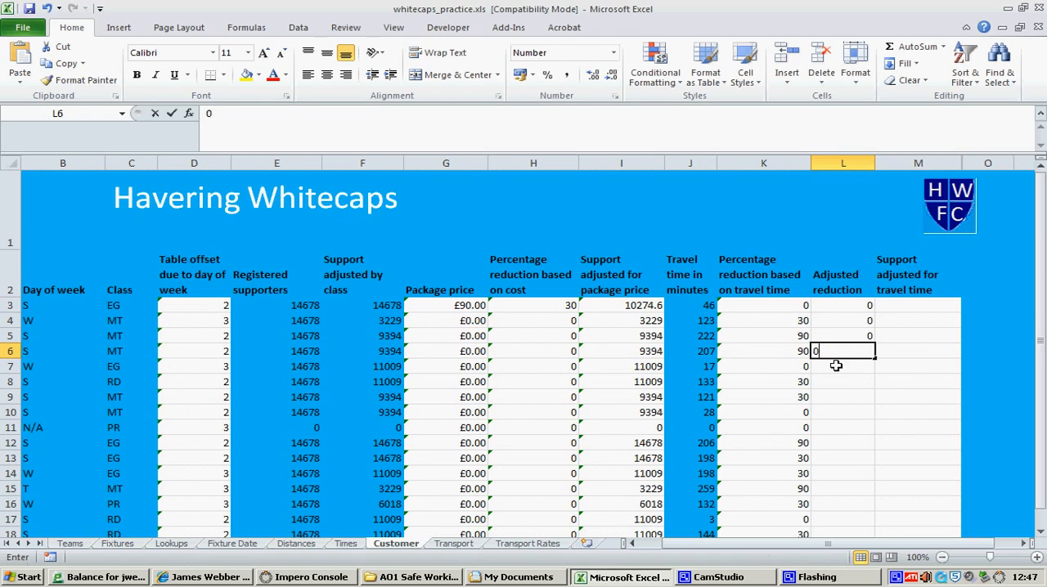
{"action": "type", "text": " 0 0 0 0 0 0"}
{"action": "key", "text": "Return"}
{"action": "type", "text": "0"}
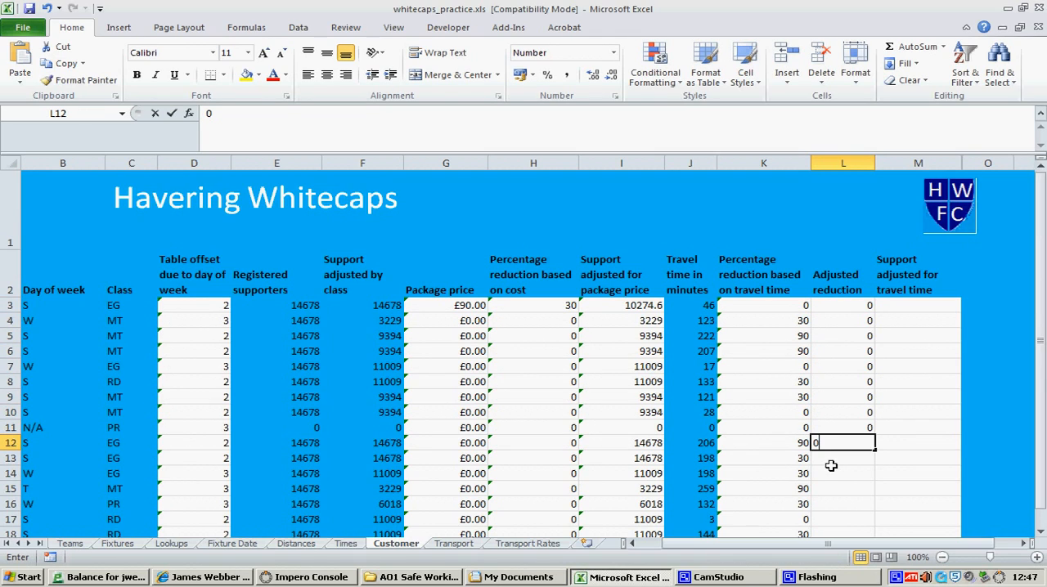
Copy the 0 in L12 down through L22 to complete the adjusted reduction column
{"action": "scroll", "coordinate": [855, 433], "scroll_direction": "down", "scroll_amount": 2}
{"action": "left_click", "coordinate": [862, 347]}
{"action": "left_click", "coordinate": [867, 259]}
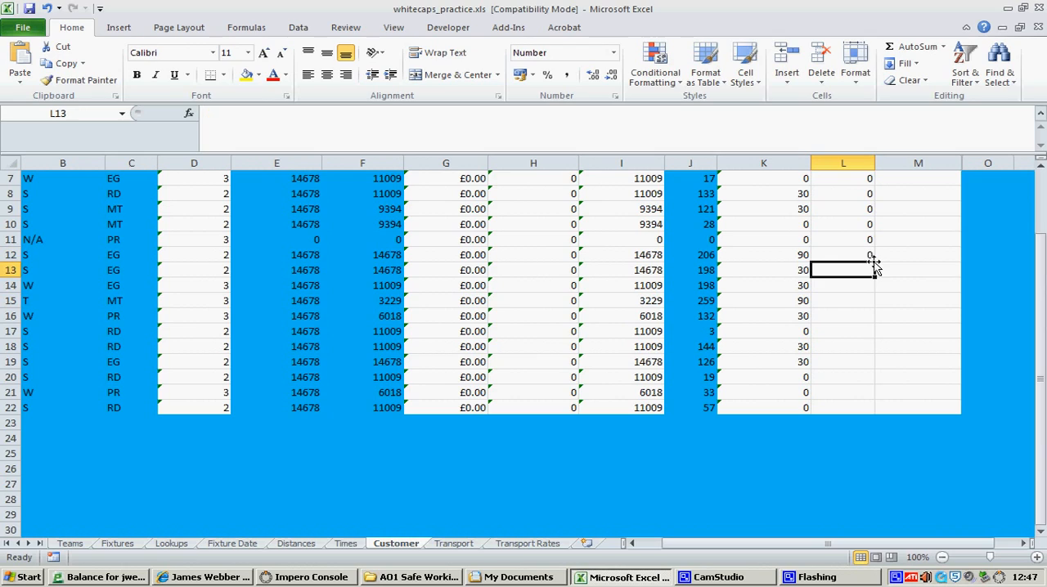
{"action": "left_click_drag", "start_coordinate": [872, 262], "coordinate": [875, 414]}
{"action": "scroll", "coordinate": [869, 343], "scroll_direction": "up", "scroll_amount": 2}
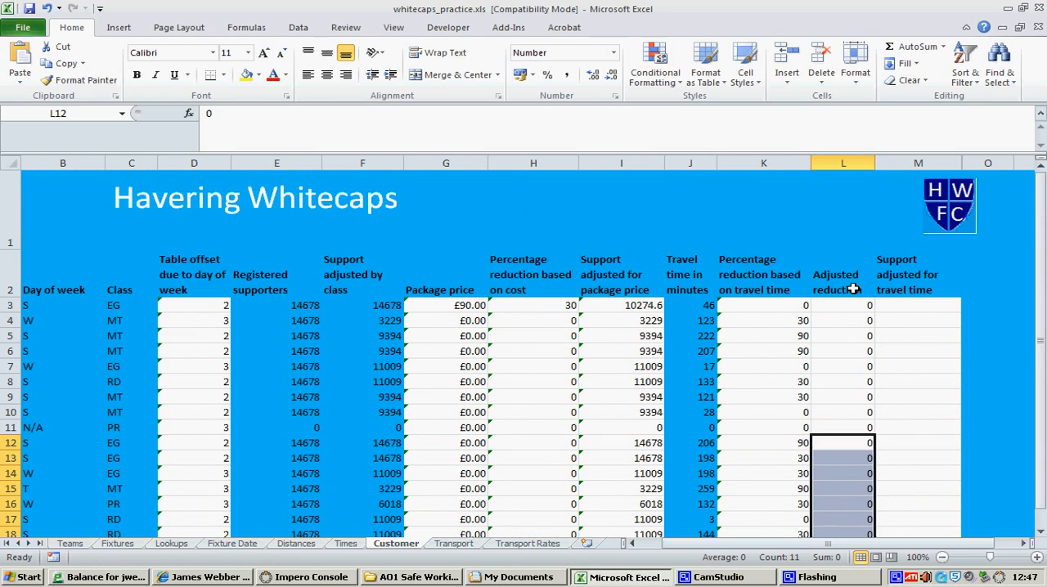
Write the formula =I3/100*(100-K3) in M3 to reduce the package-price support by the travel-time percentage
{"action": "left_click", "coordinate": [914, 303]}
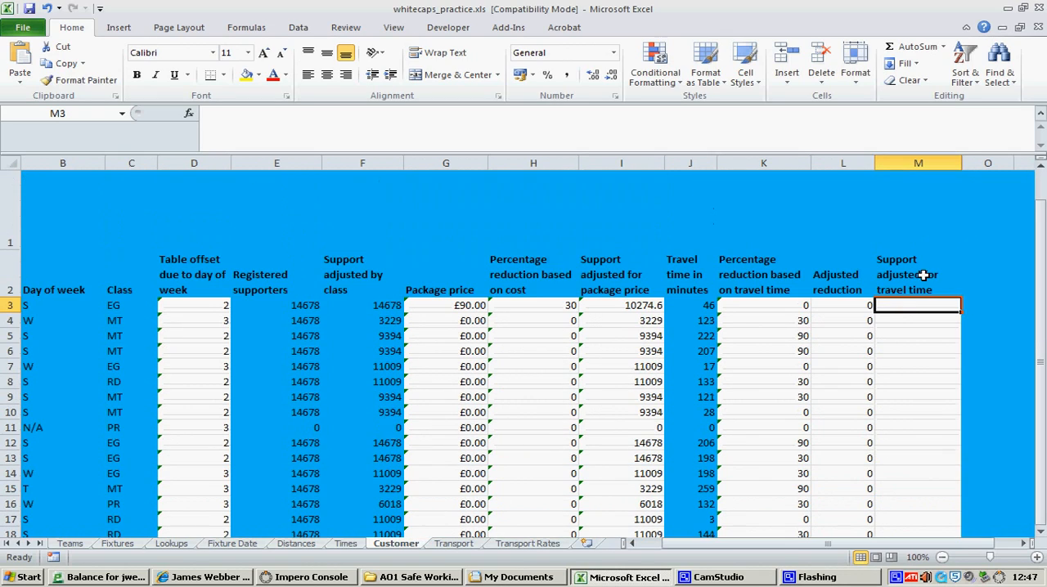
{"action": "left_click", "coordinate": [851, 306]}
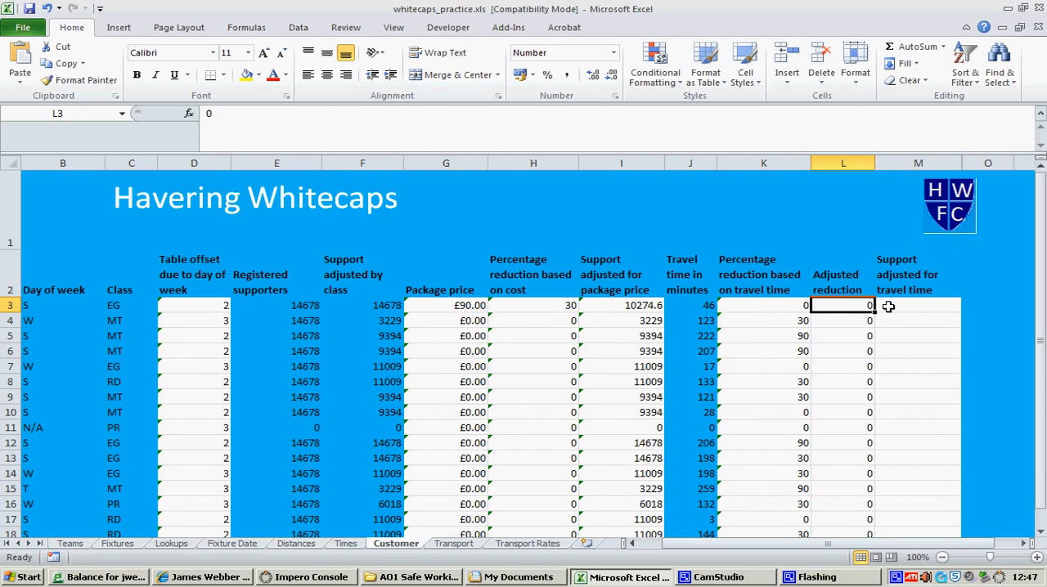
{"action": "left_click", "coordinate": [918, 278]}
{"action": "left_click", "coordinate": [921, 305]}
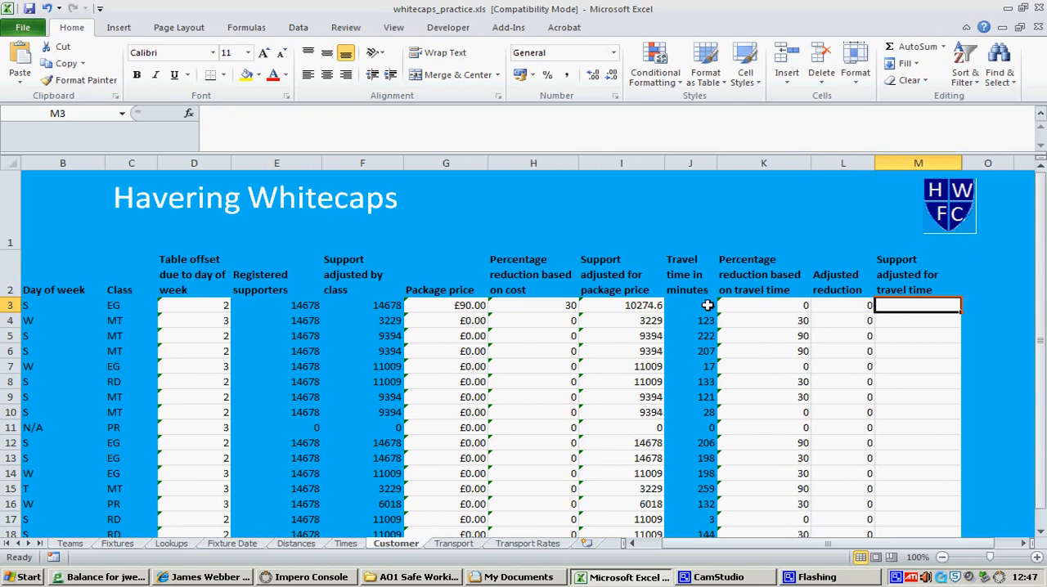
{"action": "type", "text": "="}
{"action": "left_click", "coordinate": [615, 306]}
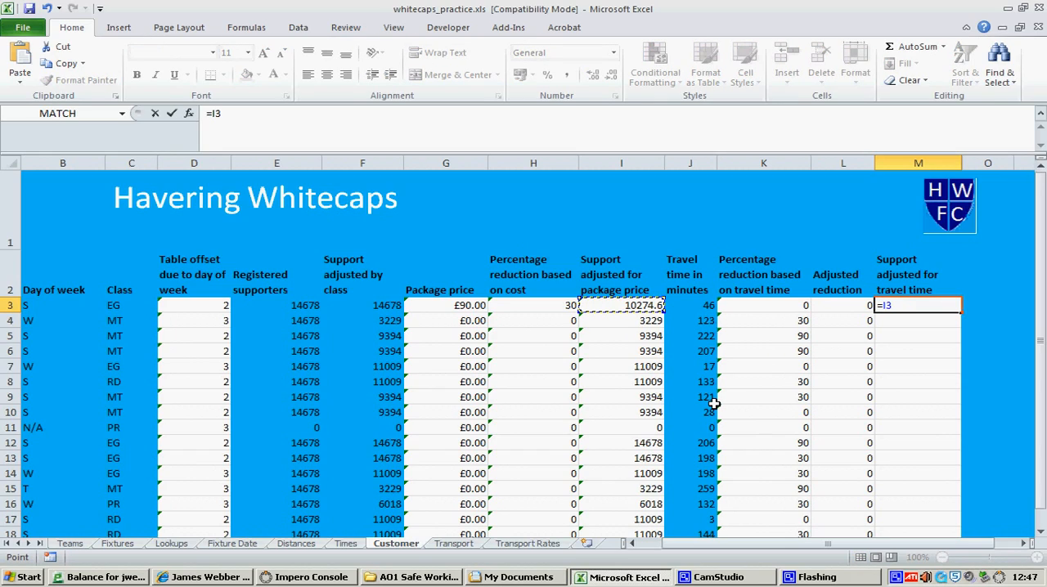
{"action": "type", "text": "/100*&"}
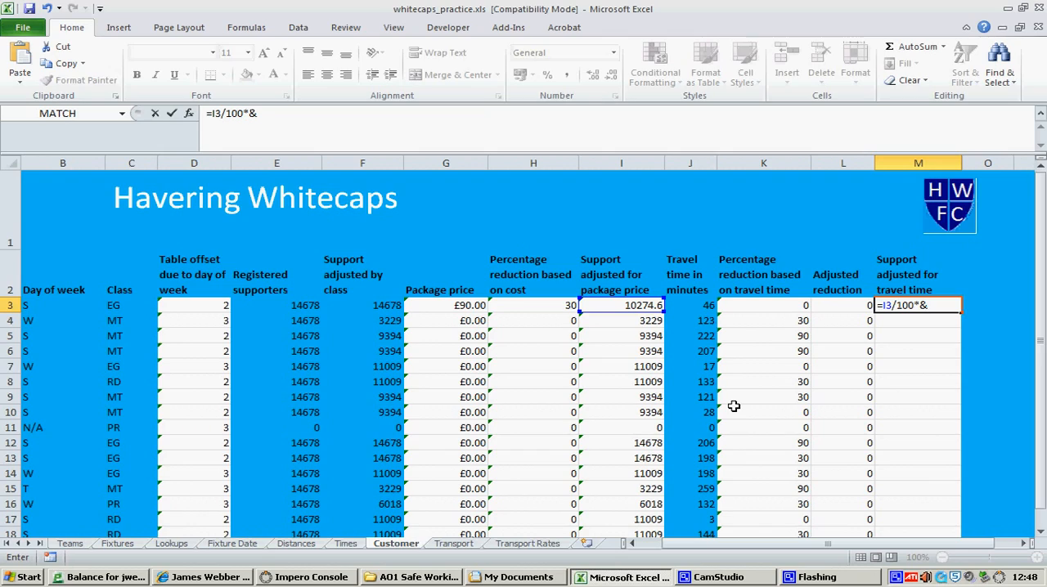
{"action": "key", "text": "BackSpace"}
{"action": "type", "text": "(100-"}
{"action": "left_click", "coordinate": [774, 305]}
{"action": "type", "text": ")"}
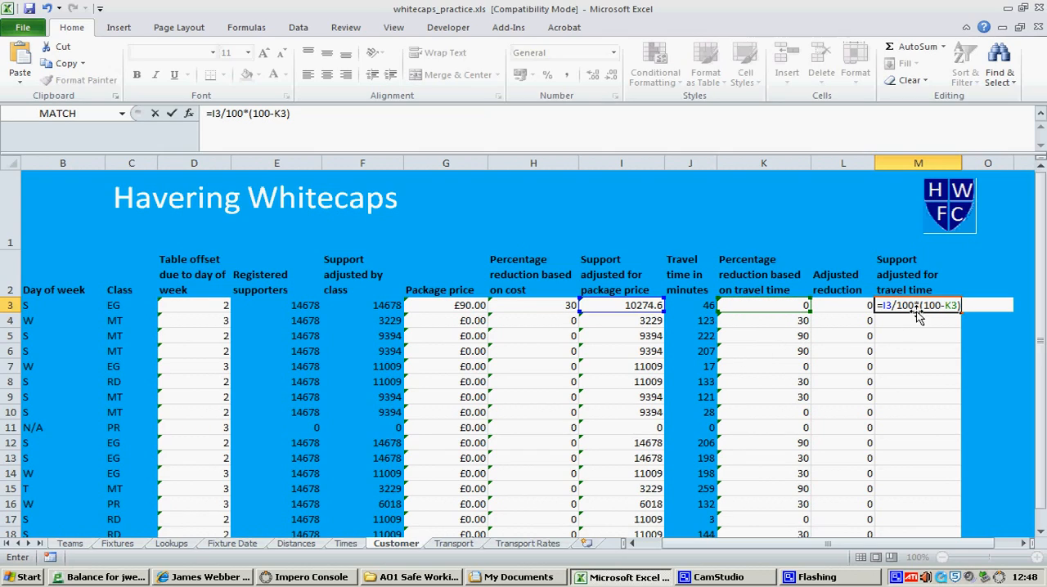
Bracket the I3/100 part of the M3 formula so it reads =(I3/100)*(100-K3), and enter it
{"action": "left_click", "coordinate": [911, 305]}
{"action": "type", "text": ")*"}
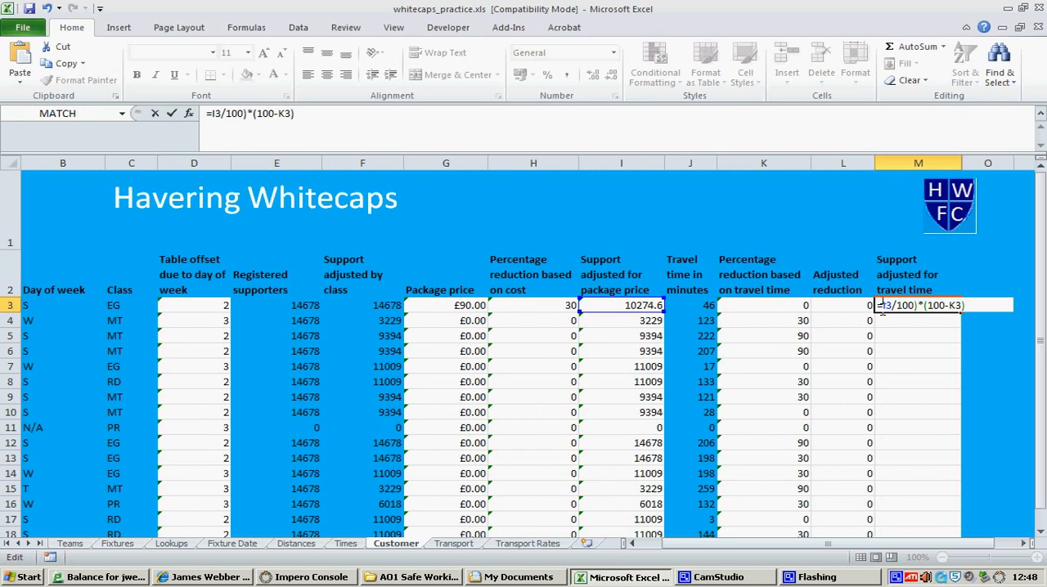
{"action": "type", "text": "("}
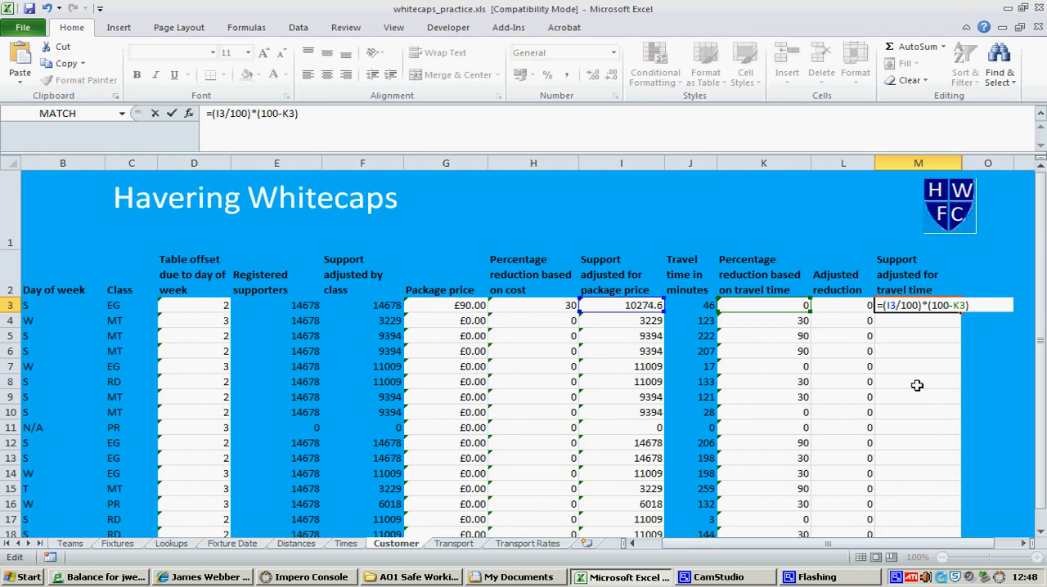
{"action": "key", "text": "Return"}
Fill the M3 travel-time support formula down through M22 and check several rows against their package-price support
{"action": "left_click", "coordinate": [941, 305]}
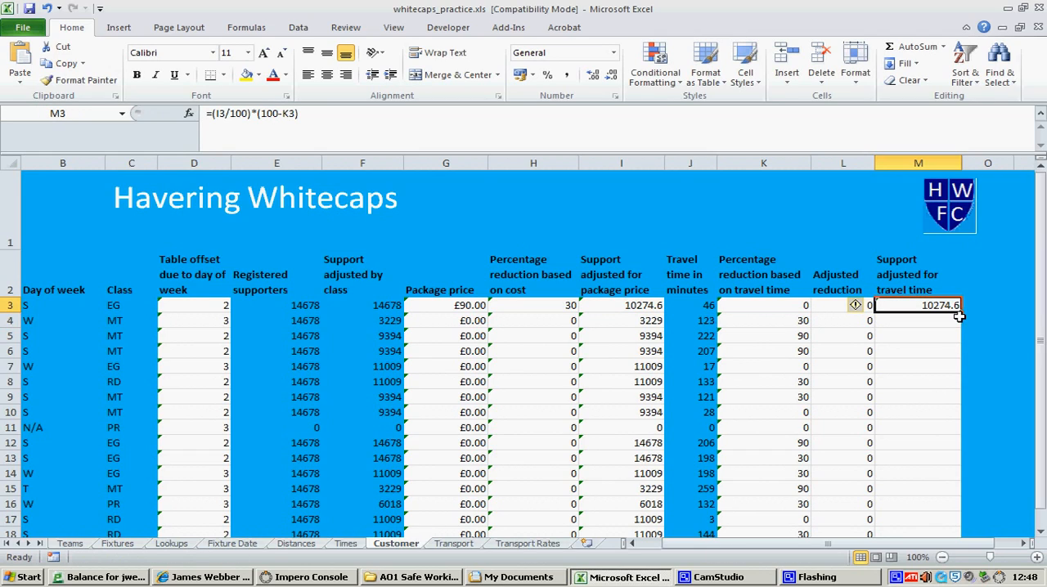
{"action": "left_click_drag", "start_coordinate": [961, 313], "coordinate": [965, 520]}
{"action": "left_click", "coordinate": [932, 406]}
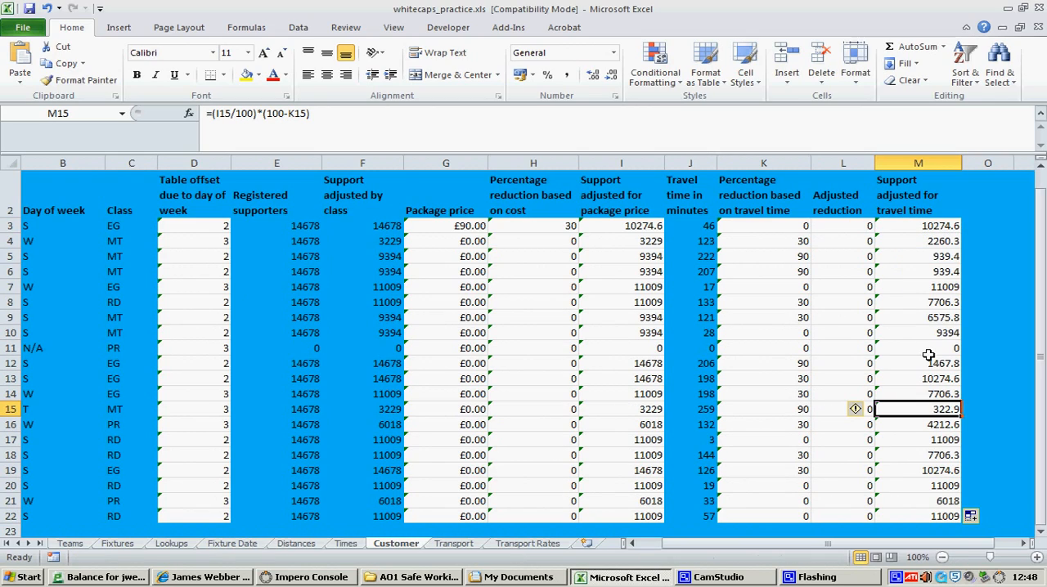
{"action": "left_click_drag", "start_coordinate": [655, 319], "coordinate": [703, 319]}
{"action": "left_click", "coordinate": [900, 319]}
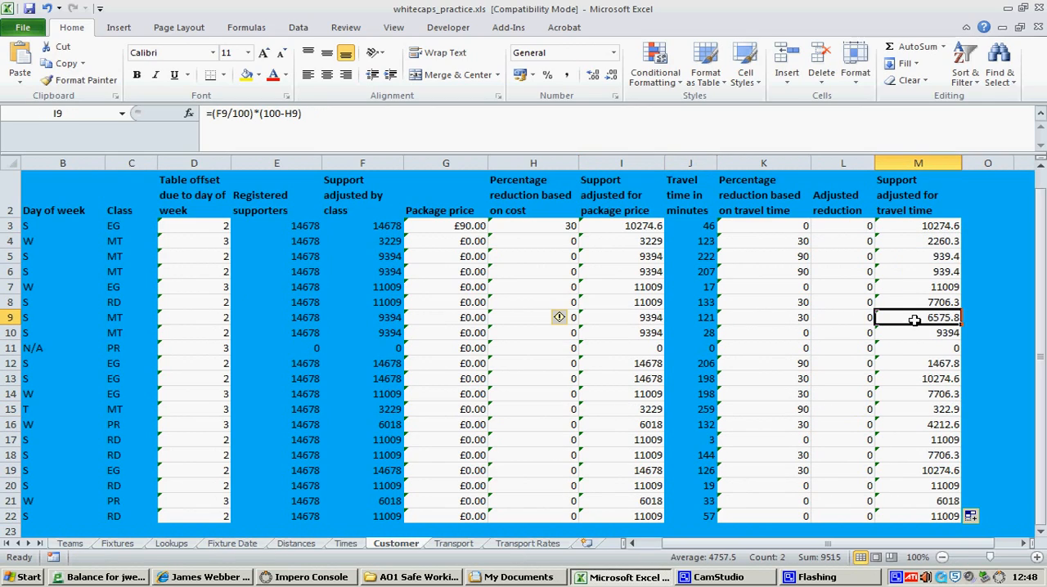
{"action": "left_click", "coordinate": [905, 275]}
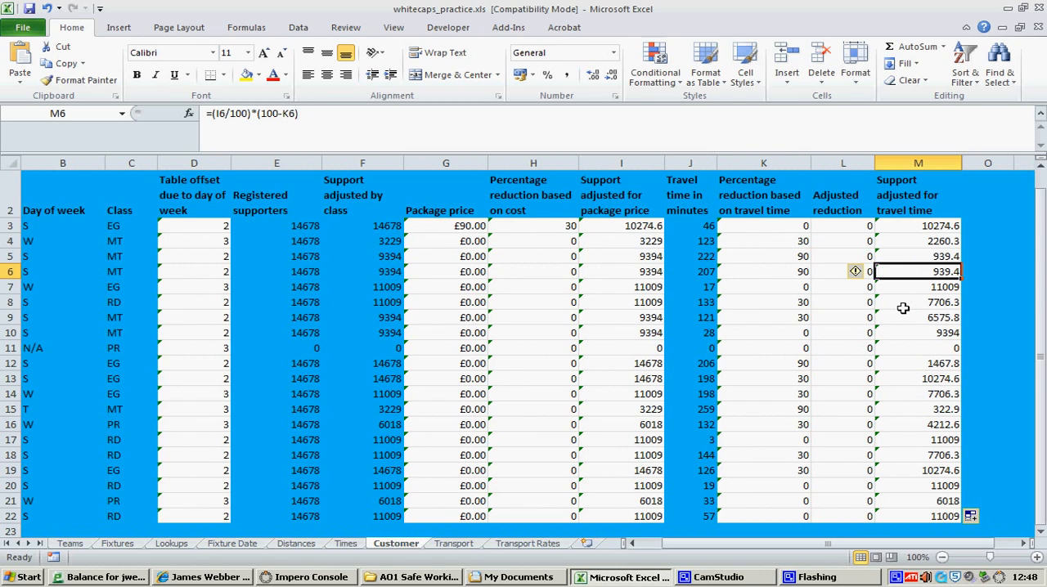
{"action": "scroll", "coordinate": [904, 306], "scroll_direction": "up", "scroll_amount": 1}
{"action": "scroll", "coordinate": [941, 426], "scroll_direction": "down", "scroll_amount": 3}
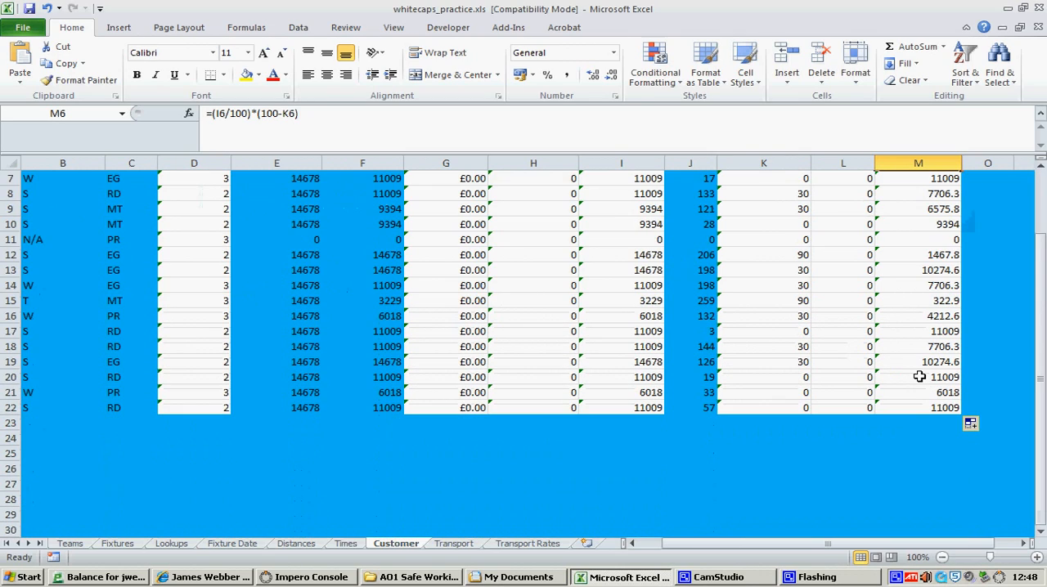
{"action": "scroll", "coordinate": [933, 377], "scroll_direction": "up", "scroll_amount": 1}
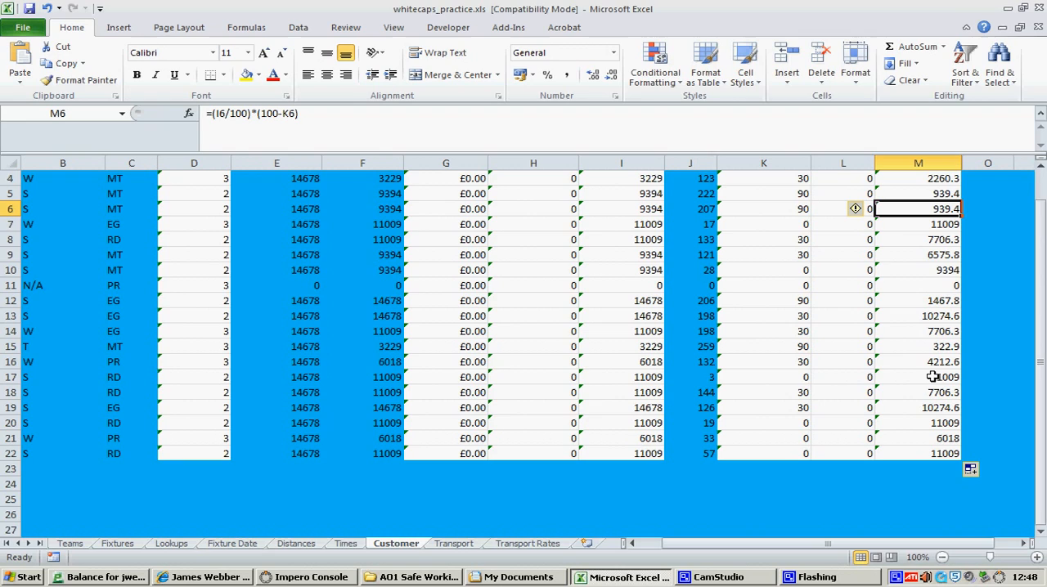
On the Teams sheet, enter package prices of 60, 50 and 40 in H5 to H7
{"action": "left_click", "coordinate": [72, 544]}
{"action": "left_click_drag", "start_coordinate": [795, 544], "coordinate": [838, 544]}
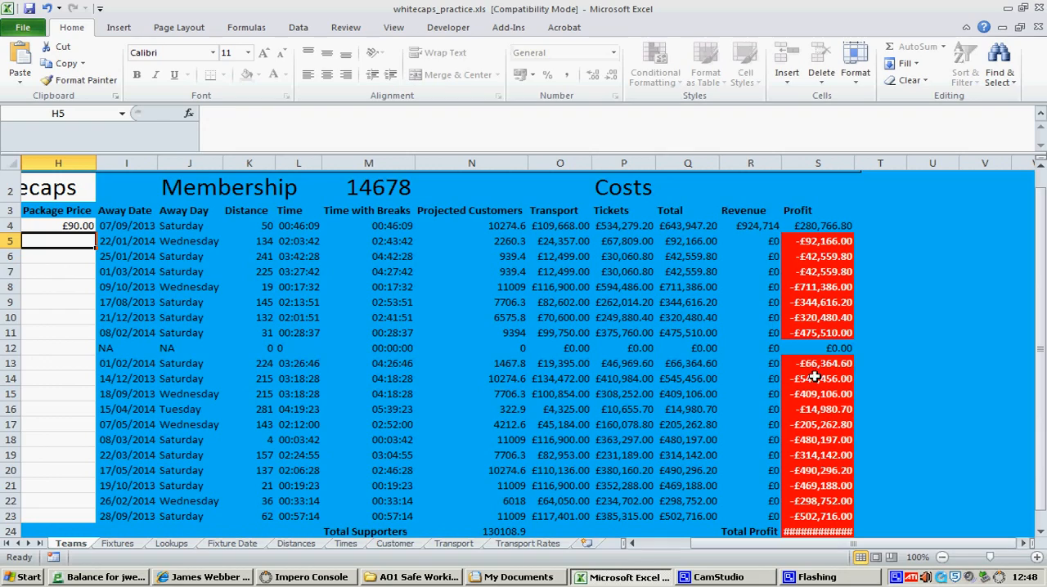
{"action": "left_click", "coordinate": [82, 227]}
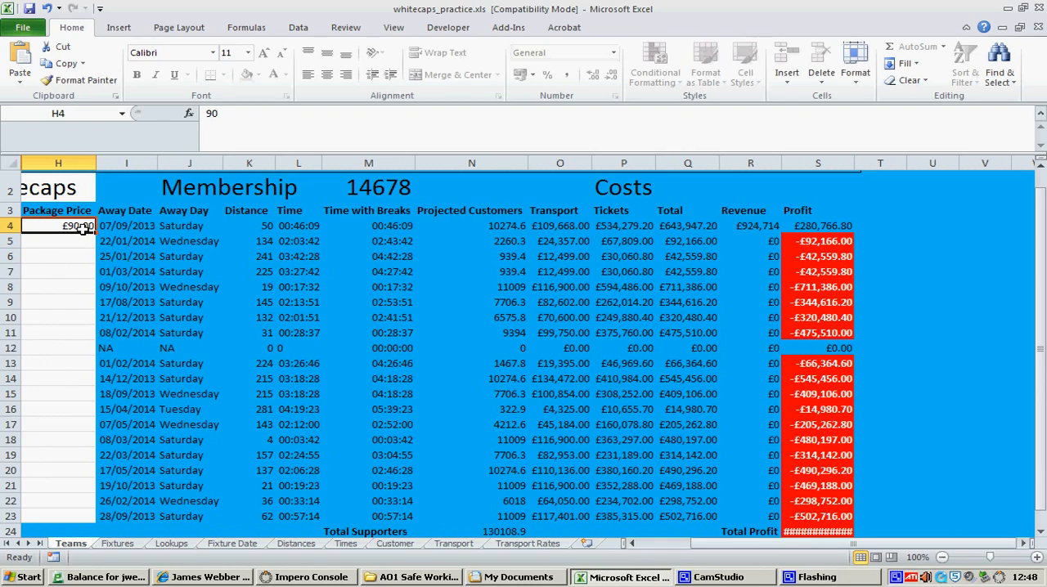
{"action": "left_click", "coordinate": [73, 241]}
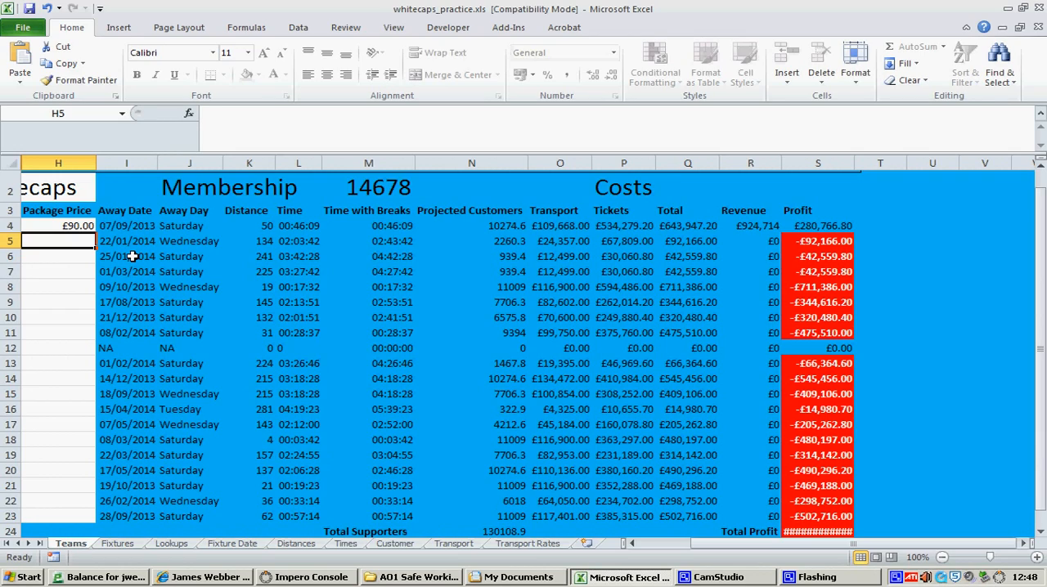
{"action": "type", "text": "60"}
{"action": "key", "text": "Return"}
{"action": "type", "text": "50"}
{"action": "key", "text": "Return"}
{"action": "type", "text": "40"}
{"action": "key", "text": "Return"}
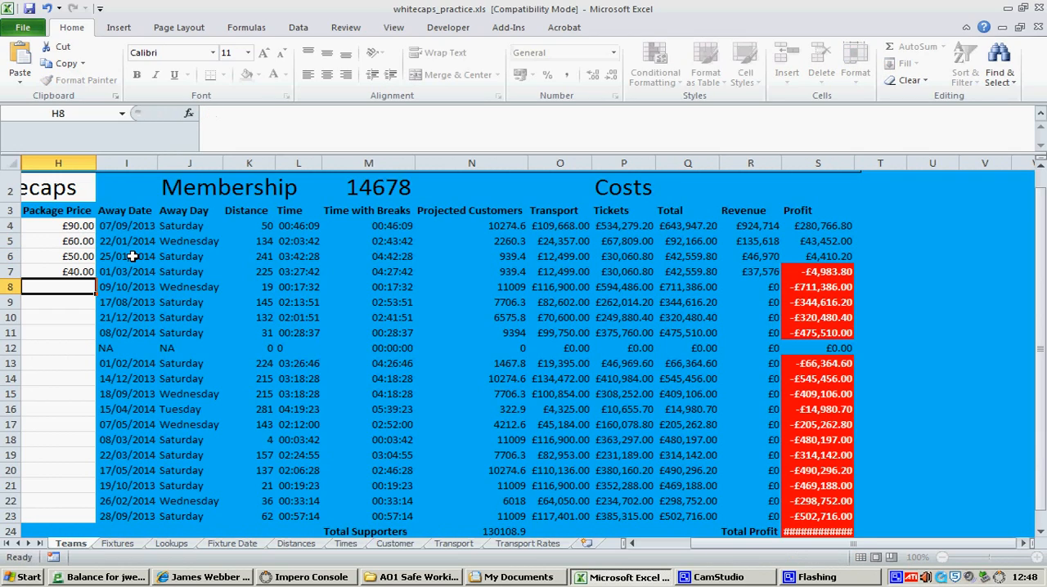
Enter package prices of 60, 30, 50, 30 and 50 in H8 to H12
{"action": "type", "text": "60"}
{"action": "key", "text": "Return"}
{"action": "type", "text": "30"}
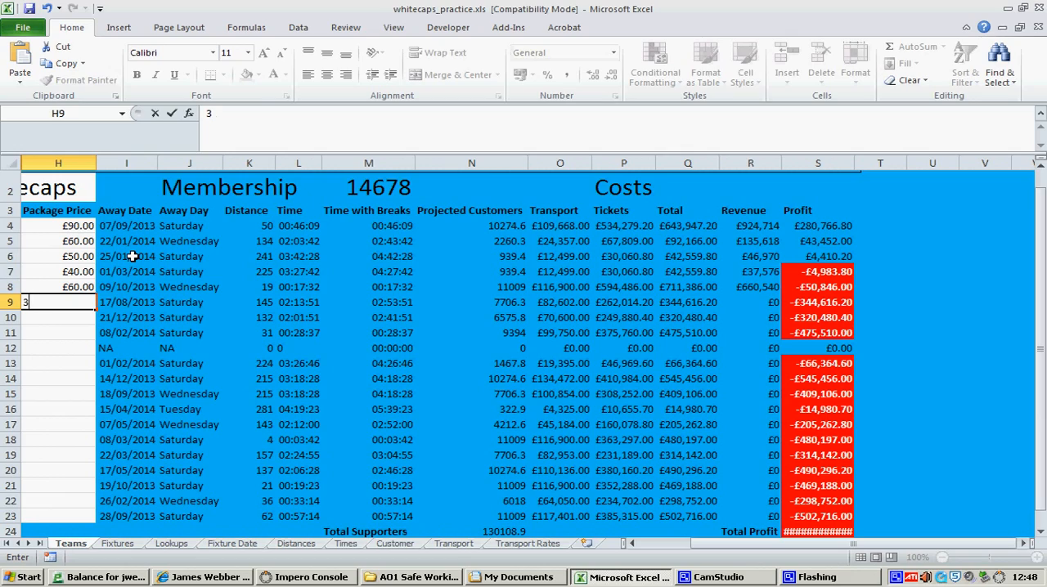
{"action": "key", "text": "Return"}
{"action": "type", "text": "50"}
{"action": "key", "text": "Return"}
{"action": "type", "text": "30"}
{"action": "key", "text": "Return"}
{"action": "type", "text": "5"}
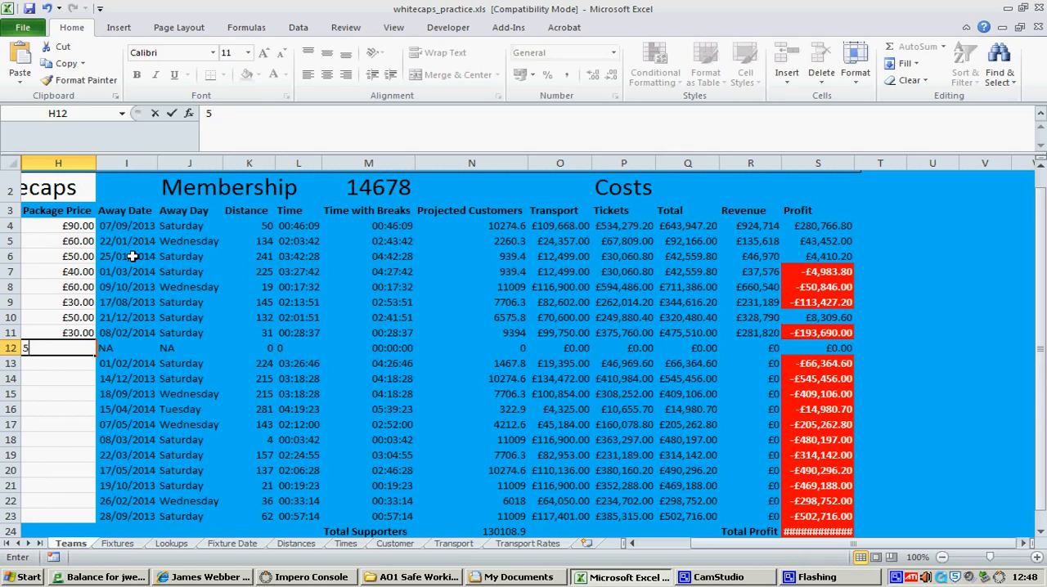
{"action": "type", "text": "0"}
{"action": "key", "text": "Return"}
Enter package prices of 20, 40, 50, 60 and 70 in H13 to H17
{"action": "type", "text": "20"}
{"action": "key", "text": "Return"}
{"action": "type", "text": "40"}
{"action": "key", "text": "Return"}
{"action": "type", "text": "50"}
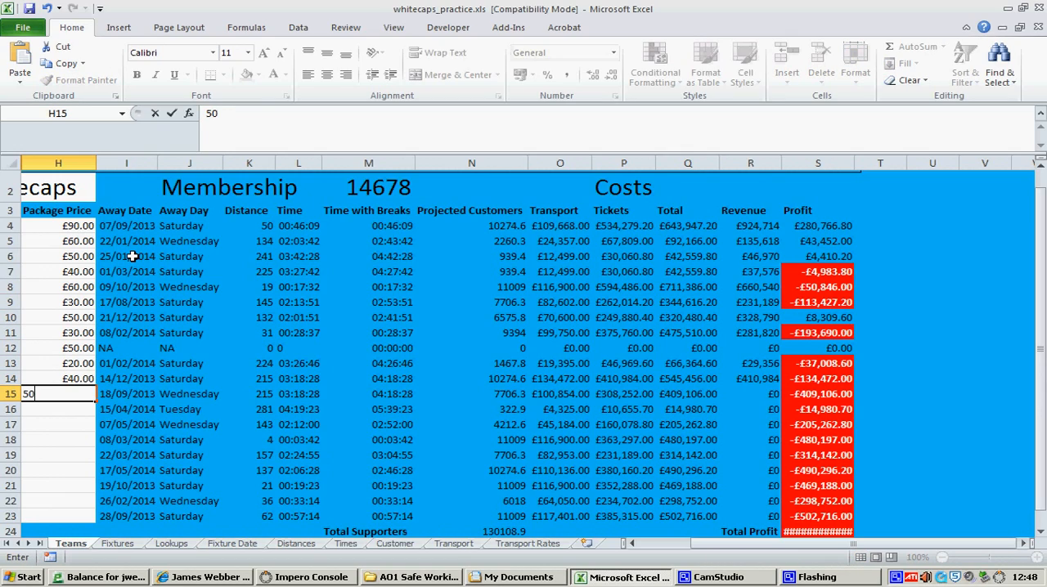
{"action": "key", "text": "Return"}
{"action": "type", "text": "60"}
{"action": "key", "text": "Return"}
{"action": "type", "text": "70"}
{"action": "key", "text": "Return"}
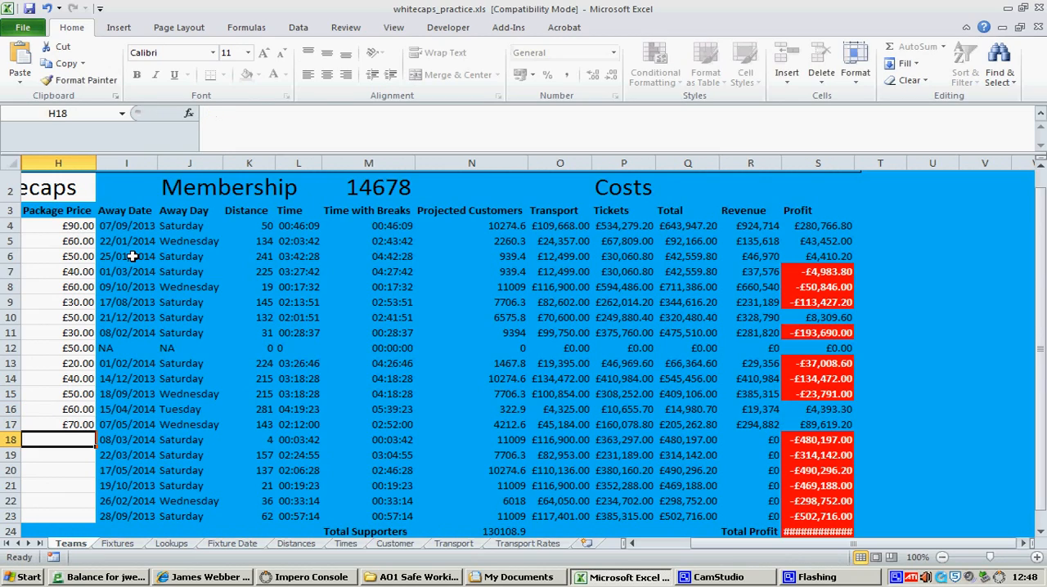
Complete the package prices in H18 to H23 with 80, 70, 80, 80, 70 and 70
{"action": "type", "text": "80"}
{"action": "key", "text": "Return"}
{"action": "type", "text": "70"}
{"action": "key", "text": "Return"}
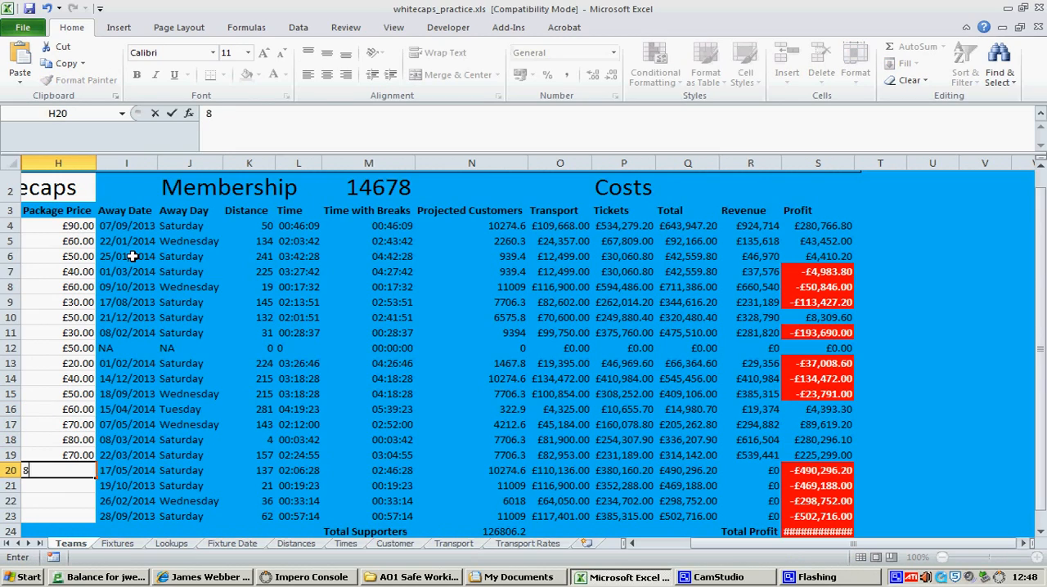
{"action": "type", "text": "80"}
{"action": "key", "text": "Return"}
{"action": "type", "text": "60"}
{"action": "key", "text": "BackSpace"}
{"action": "key", "text": "BackSpace"}
{"action": "type", "text": "80"}
{"action": "key", "text": "Return"}
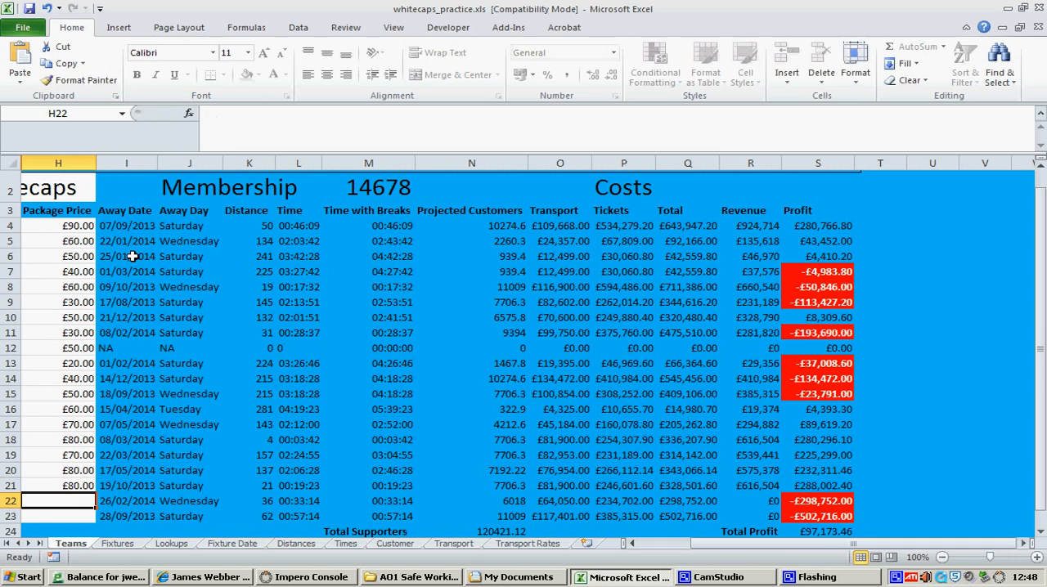
{"action": "type", "text": "70"}
{"action": "key", "text": "Return"}
{"action": "type", "text": "70"}
{"action": "key", "text": "Return"}
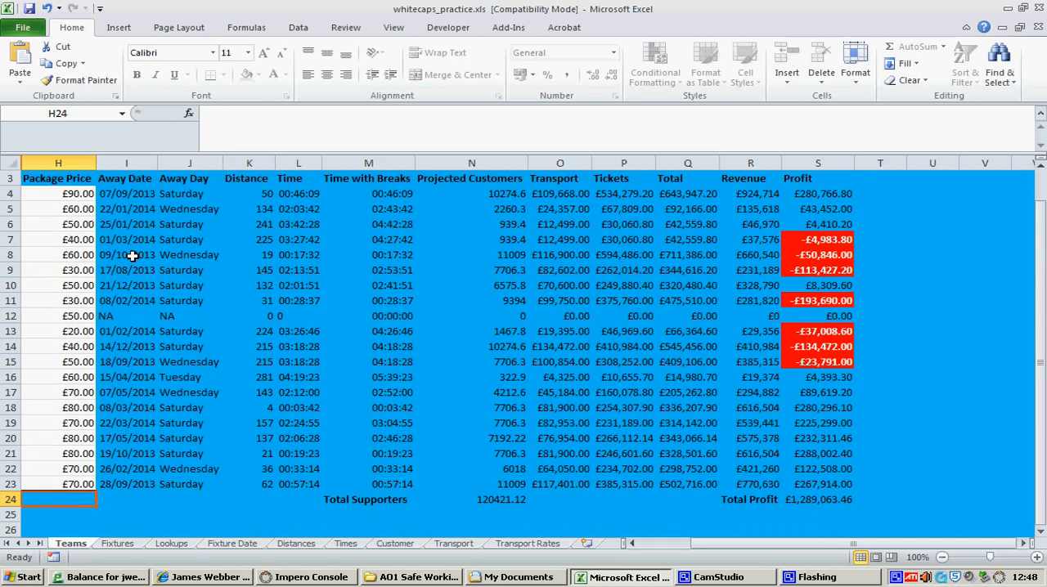
Examine the Total Profit cell on the Teams sheet and the package prices that drive it
{"action": "left_click", "coordinate": [818, 499]}
{"action": "left_click_drag", "start_coordinate": [818, 551], "coordinate": [814, 551]}
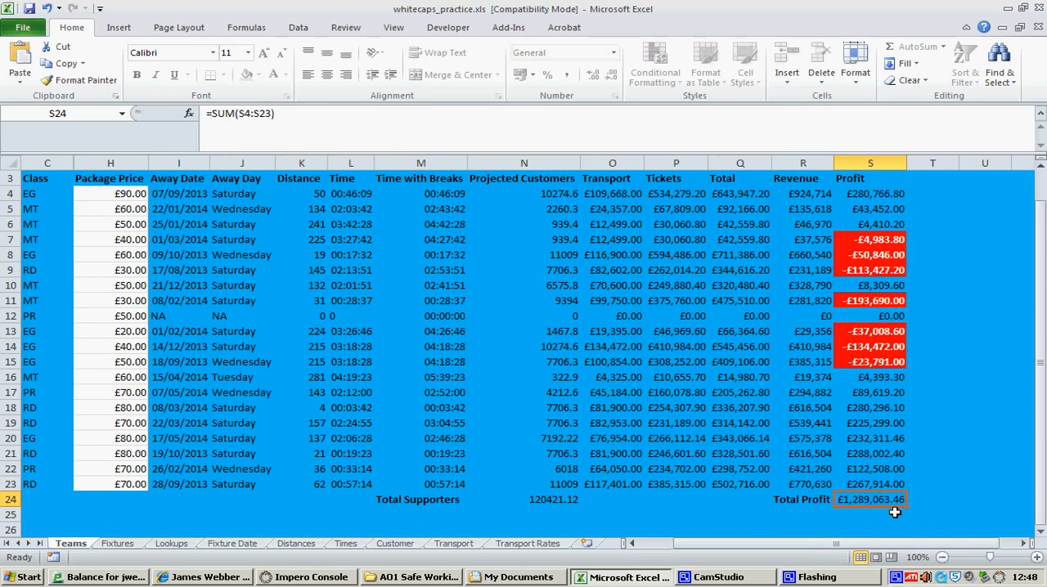
{"action": "scroll", "coordinate": [573, 460], "scroll_direction": "up", "scroll_amount": 1}
{"action": "scroll", "coordinate": [502, 461], "scroll_direction": "down", "scroll_amount": 1}
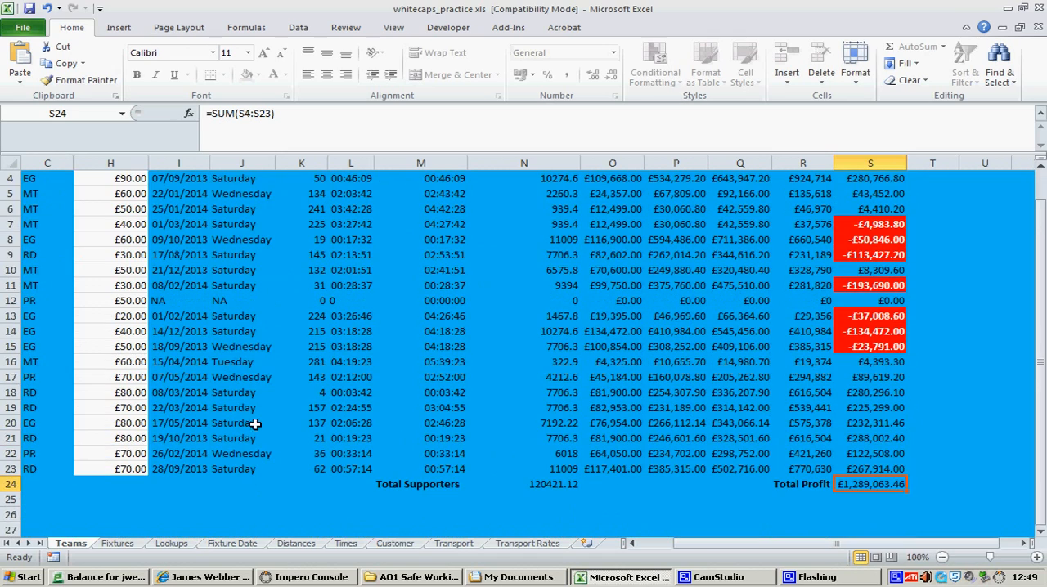
{"action": "left_click_drag", "start_coordinate": [122, 484], "coordinate": [129, 462]}
{"action": "left_click_drag", "start_coordinate": [124, 463], "coordinate": [125, 256]}
{"action": "left_click", "coordinate": [182, 346]}
Review the adjusted reduction column on the Customer sheet and the total cost of transport on the Transport sheet
{"action": "left_click", "coordinate": [402, 544]}
{"action": "scroll", "coordinate": [650, 351], "scroll_direction": "up", "scroll_amount": 1}
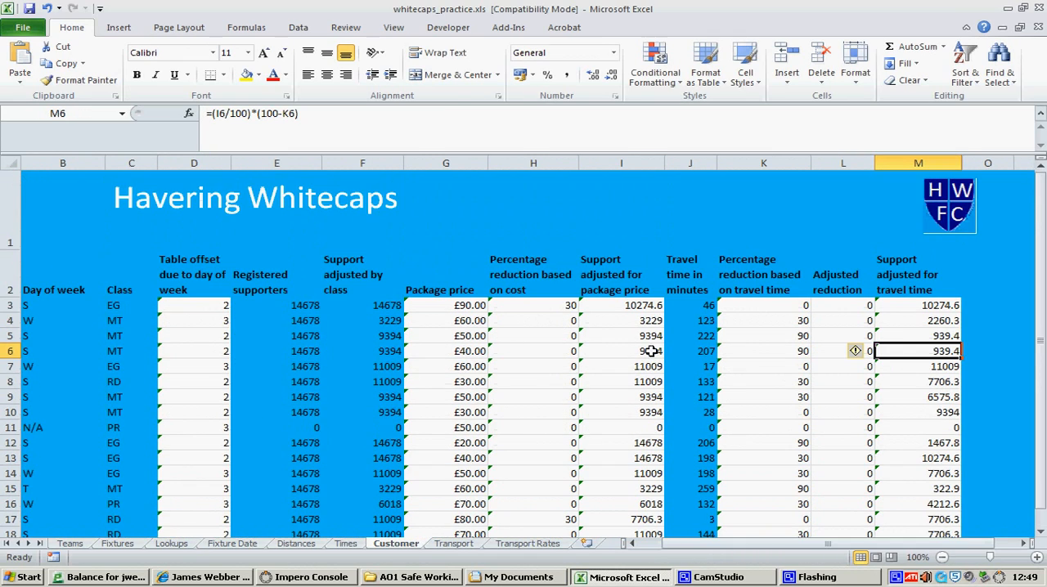
{"action": "left_click_drag", "start_coordinate": [840, 304], "coordinate": [850, 369]}
{"action": "left_click", "coordinate": [851, 368]}
{"action": "scroll", "coordinate": [444, 292], "scroll_direction": "down", "scroll_amount": 1}
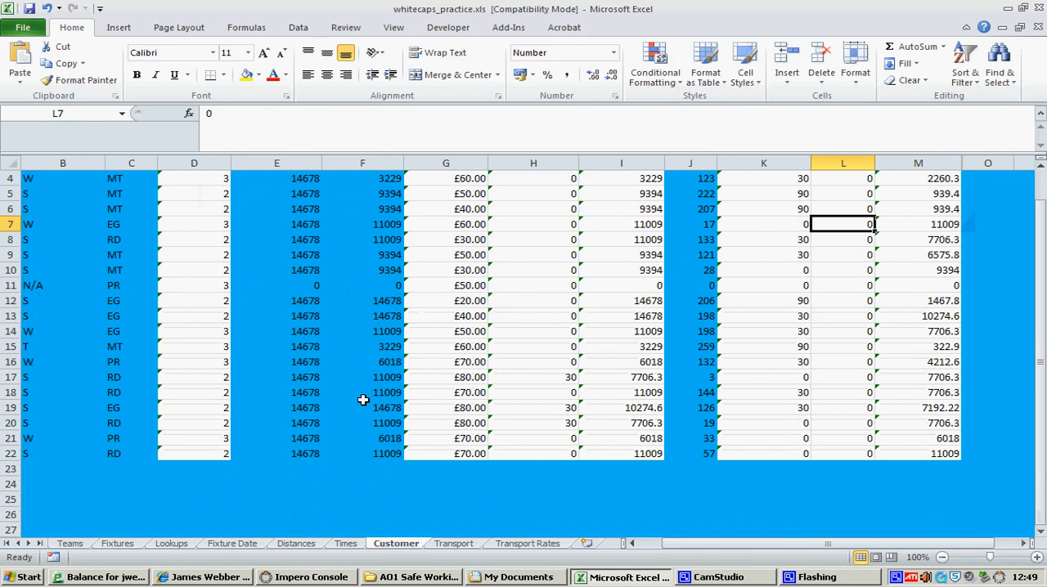
{"action": "scroll", "coordinate": [362, 399], "scroll_direction": "up", "scroll_amount": 1}
{"action": "left_click", "coordinate": [453, 544]}
{"action": "scroll", "coordinate": [579, 393], "scroll_direction": "down", "scroll_amount": 1}
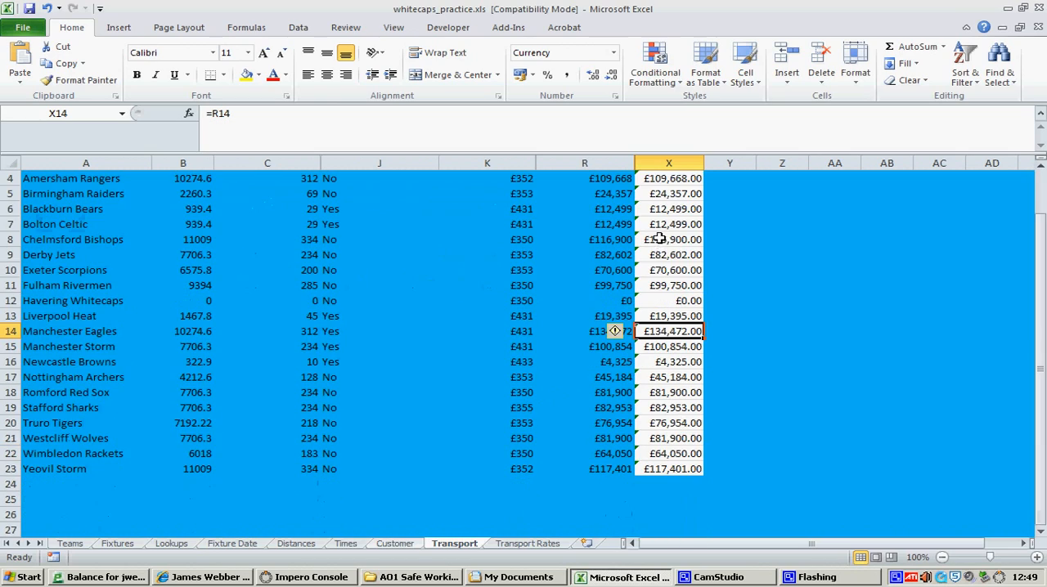
{"action": "scroll", "coordinate": [659, 239], "scroll_direction": "up", "scroll_amount": 1}
{"action": "left_click", "coordinate": [681, 302]}
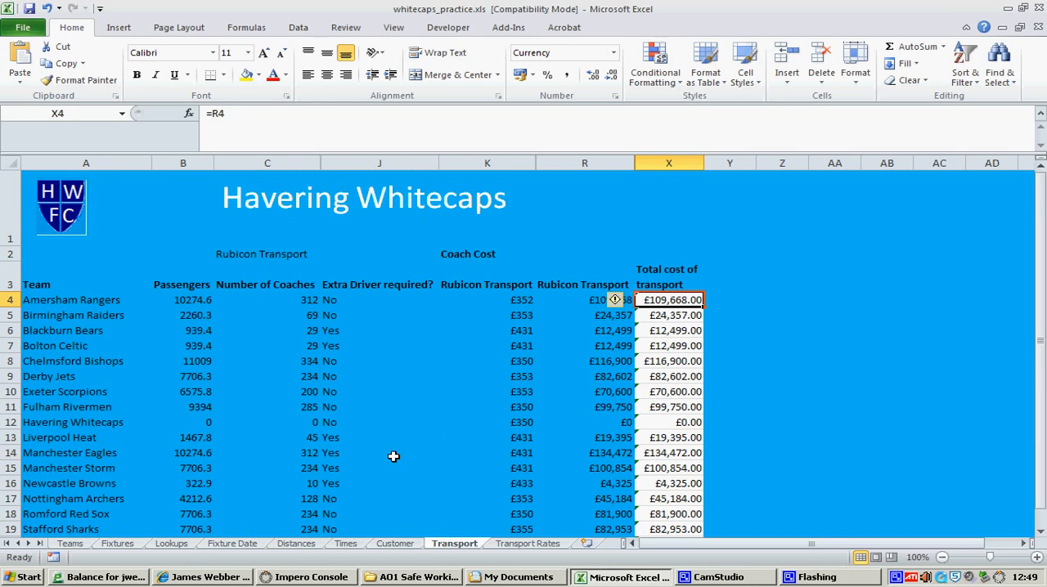
{"action": "mouse_move", "coordinate": [671, 306]}
{"action": "left_mouse_down"}
{"action": "mouse_move", "coordinate": [677, 330]}
{"action": "mouse_move", "coordinate": [671, 304]}
{"action": "left_mouse_up"}
Review the package prices on the Teams sheet, then look over the Fixtures and Lookups sheets
{"action": "left_click", "coordinate": [75, 543]}
{"action": "scroll", "coordinate": [98, 318], "scroll_direction": "up", "scroll_amount": 2}
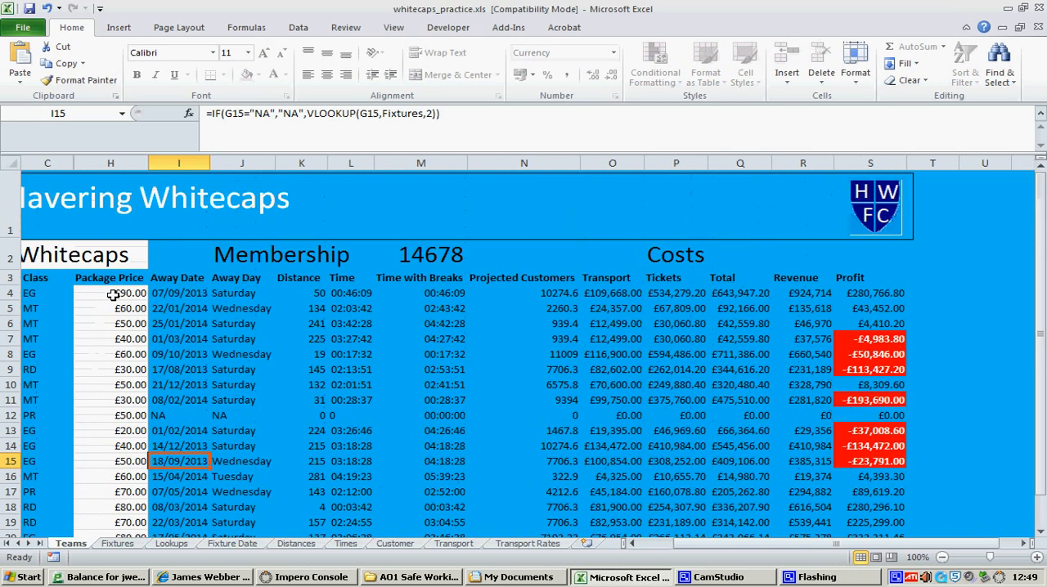
{"action": "left_click_drag", "start_coordinate": [110, 293], "coordinate": [113, 463]}
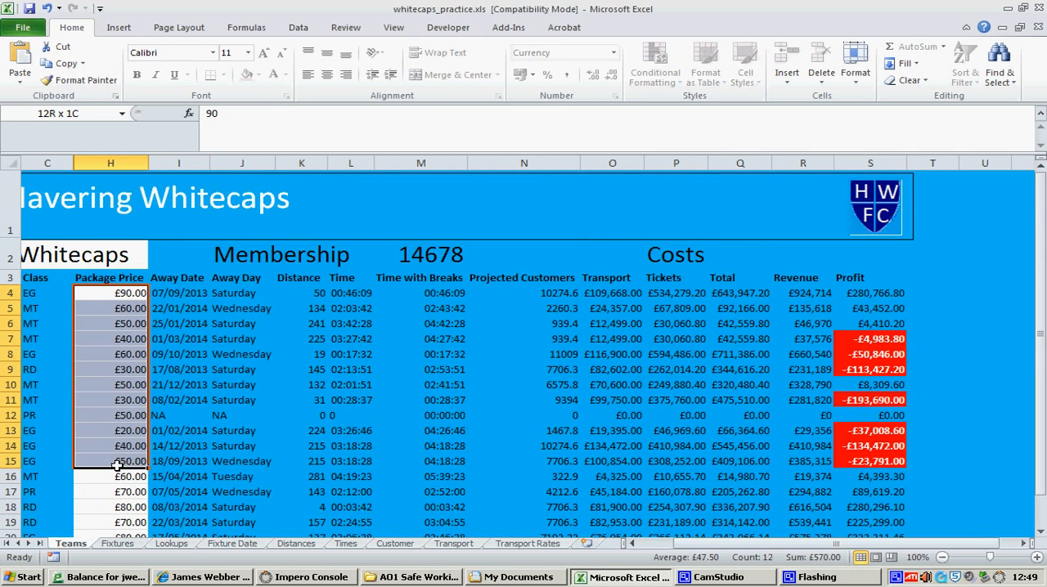
{"action": "left_click", "coordinate": [114, 461]}
{"action": "left_click", "coordinate": [119, 544]}
{"action": "scroll", "coordinate": [221, 438], "scroll_direction": "down", "scroll_amount": 2}
{"action": "scroll", "coordinate": [221, 438], "scroll_direction": "up", "scroll_amount": 2}
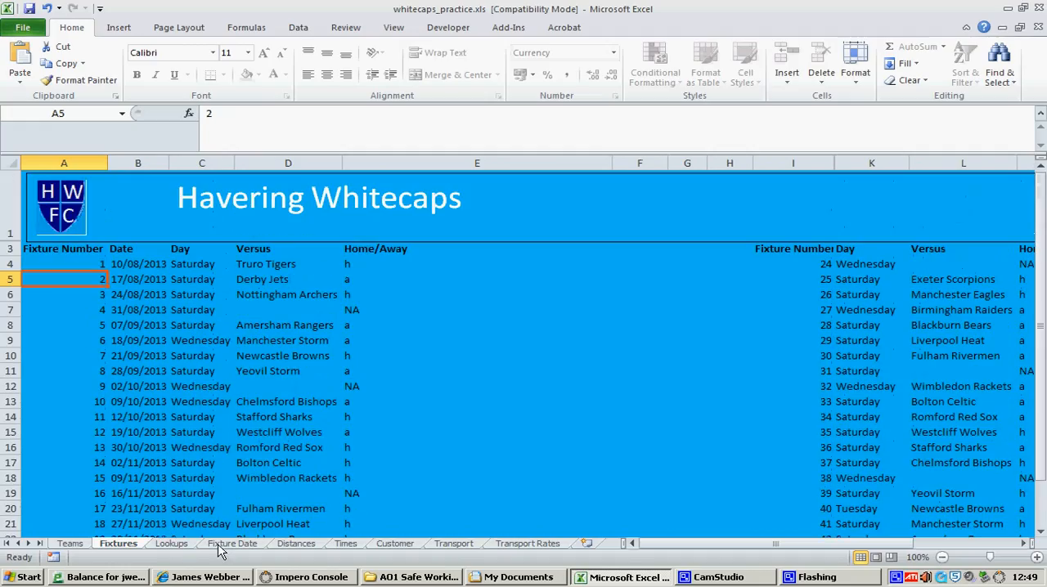
{"action": "left_click", "coordinate": [171, 544]}
{"action": "scroll", "coordinate": [342, 363], "scroll_direction": "down", "scroll_amount": 3}
{"action": "scroll", "coordinate": [342, 363], "scroll_direction": "up", "scroll_amount": 2}
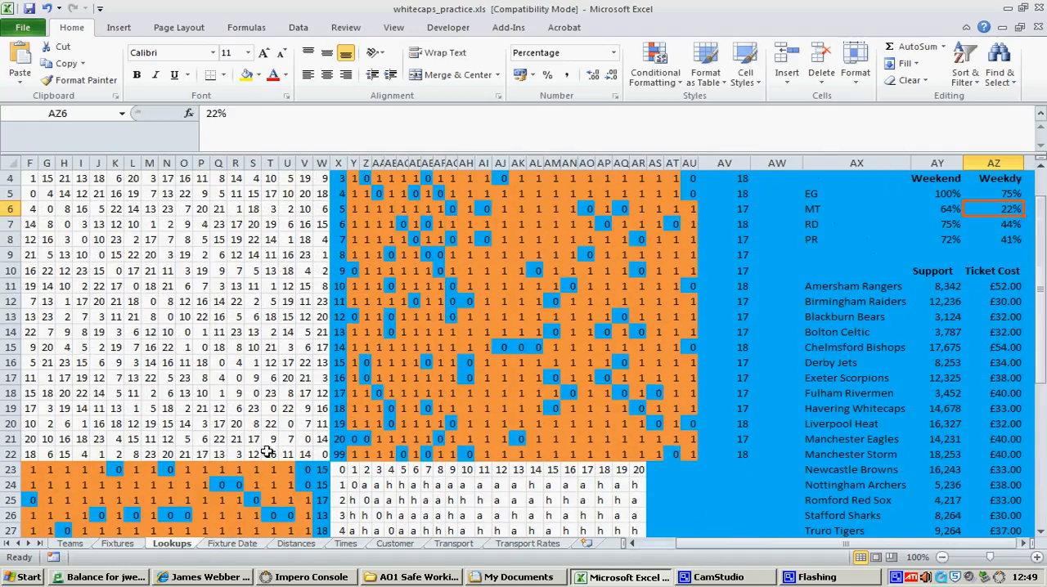
Look over the Fixture Date, Distances and Times sheets, checking the full team tables on the last two
{"action": "left_click", "coordinate": [229, 544]}
{"action": "left_click", "coordinate": [296, 544]}
{"action": "scroll", "coordinate": [343, 445], "scroll_direction": "down", "scroll_amount": 6}
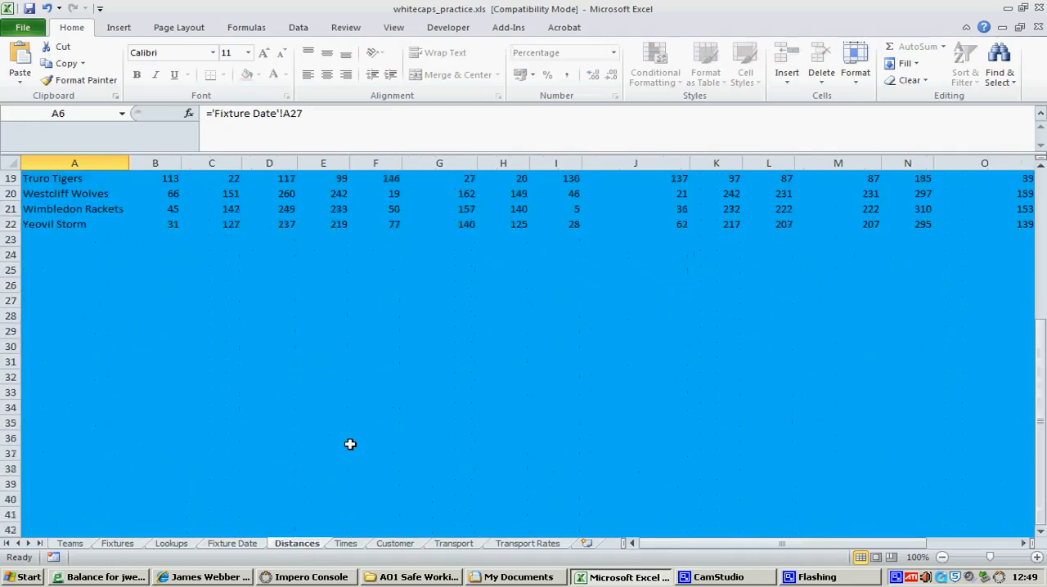
{"action": "scroll", "coordinate": [344, 446], "scroll_direction": "up", "scroll_amount": 6}
{"action": "left_click", "coordinate": [346, 544]}
{"action": "scroll", "coordinate": [377, 511], "scroll_direction": "down", "scroll_amount": 4}
{"action": "scroll", "coordinate": [393, 491], "scroll_direction": "up", "scroll_amount": 4}
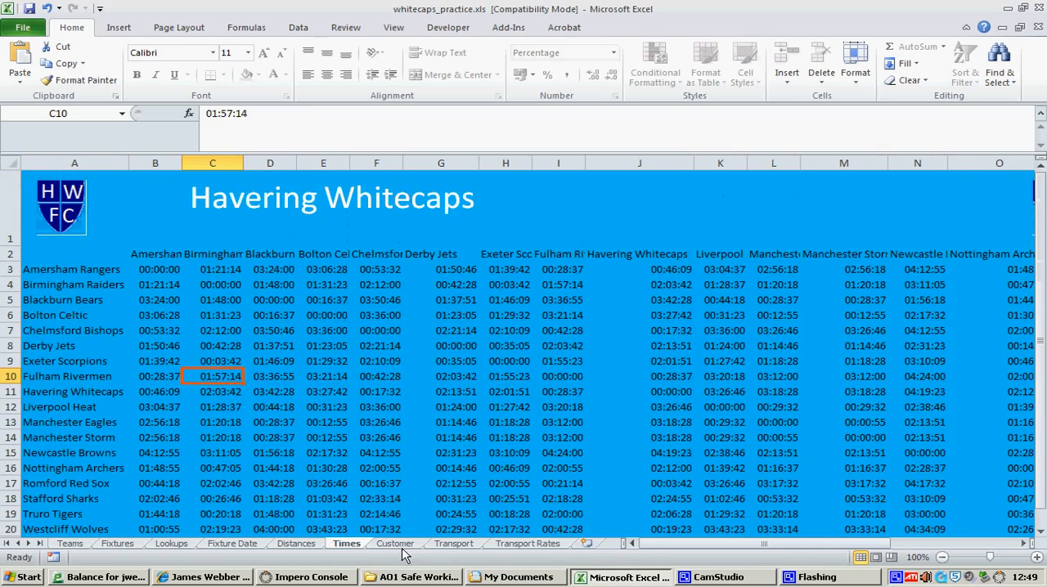
Review the Customer sheet, the Transport Rates figures and the total cost of transport column on the Transport sheet
{"action": "left_click", "coordinate": [395, 544]}
{"action": "scroll", "coordinate": [467, 431], "scroll_direction": "down", "scroll_amount": 1}
{"action": "left_click", "coordinate": [454, 544]}
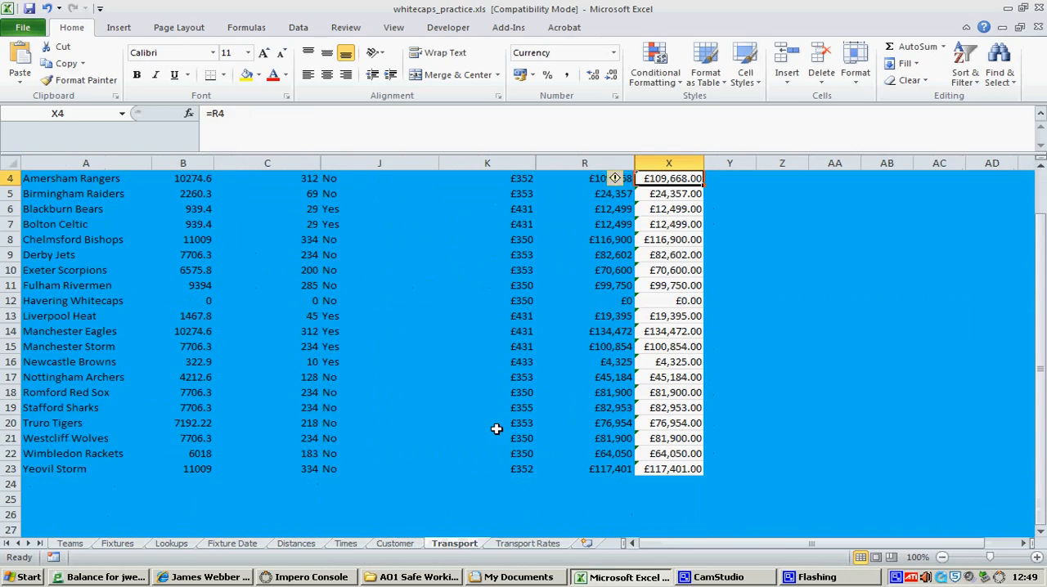
{"action": "left_click", "coordinate": [528, 544]}
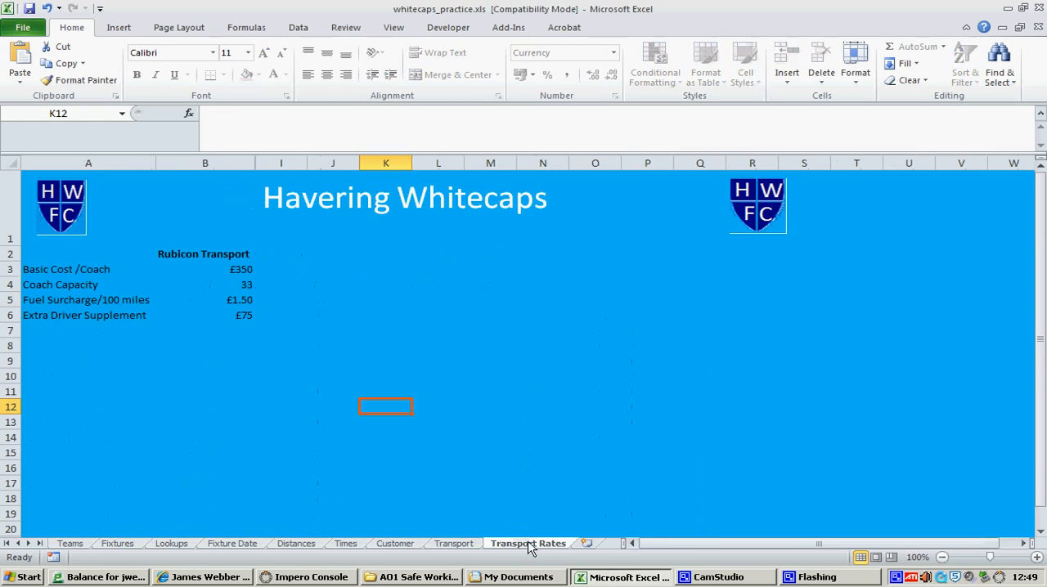
{"action": "left_click", "coordinate": [473, 545]}
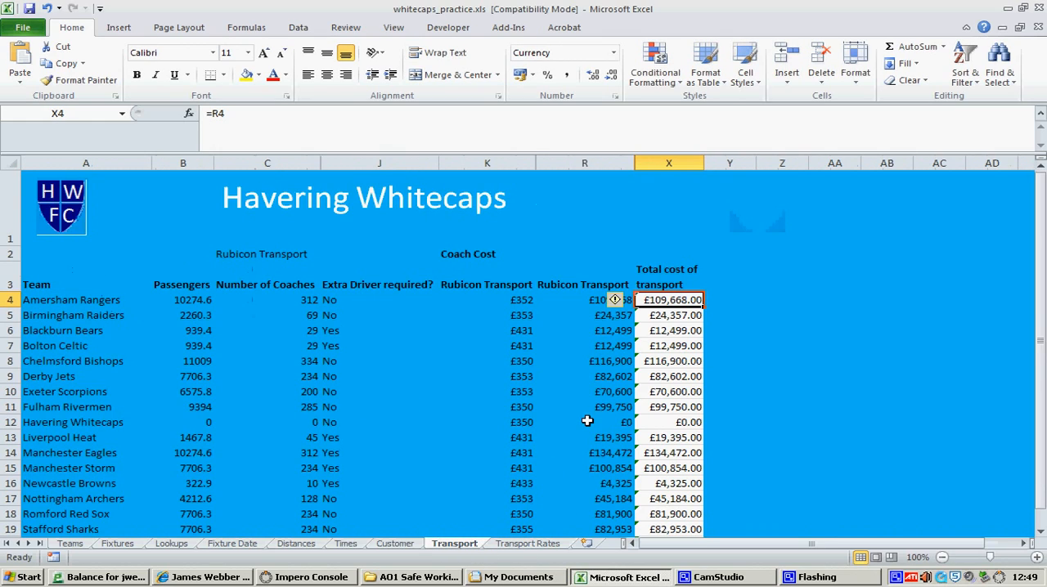
{"action": "mouse_move", "coordinate": [686, 301]}
{"action": "left_mouse_down"}
{"action": "mouse_move", "coordinate": [686, 316]}
{"action": "mouse_move", "coordinate": [686, 300]}
{"action": "left_mouse_up"}
Examine the package prices from H4 down to H9 on the Teams sheet alongside each team's profit
{"action": "left_click", "coordinate": [70, 543]}
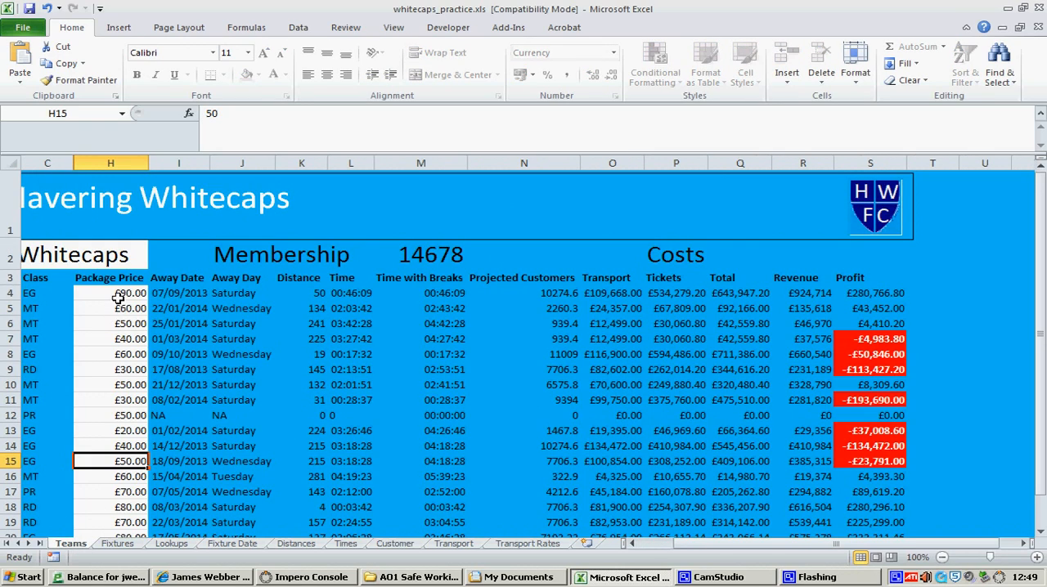
{"action": "left_click_drag", "start_coordinate": [119, 299], "coordinate": [118, 369]}
{"action": "left_click", "coordinate": [117, 369]}
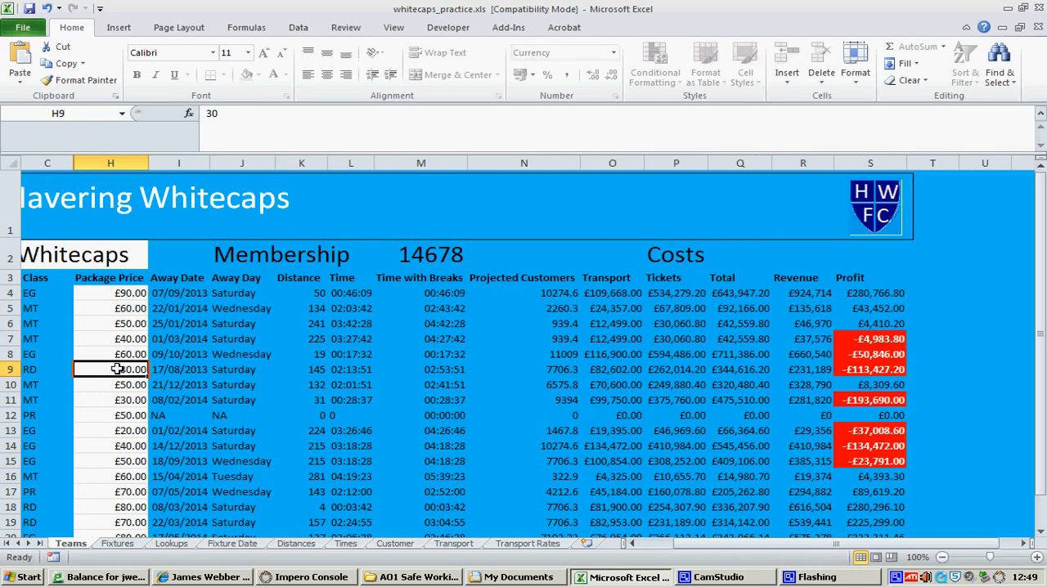
{"action": "left_click", "coordinate": [118, 298]}
{"action": "left_click", "coordinate": [632, 544]}
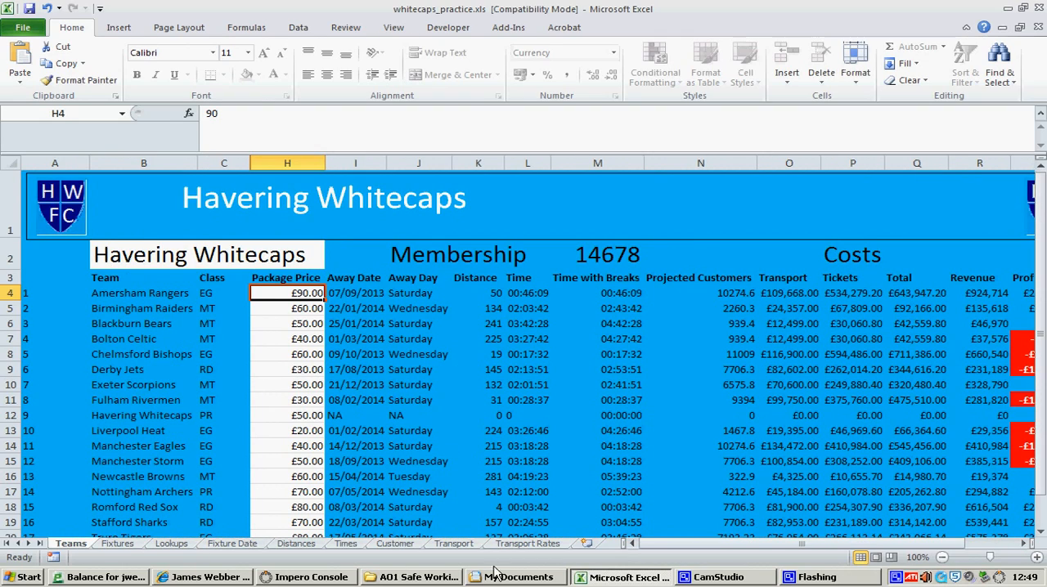
Recheck the Transport costs and the Customer support adjustments, then return to the Teams sheet
{"action": "left_click", "coordinate": [454, 544]}
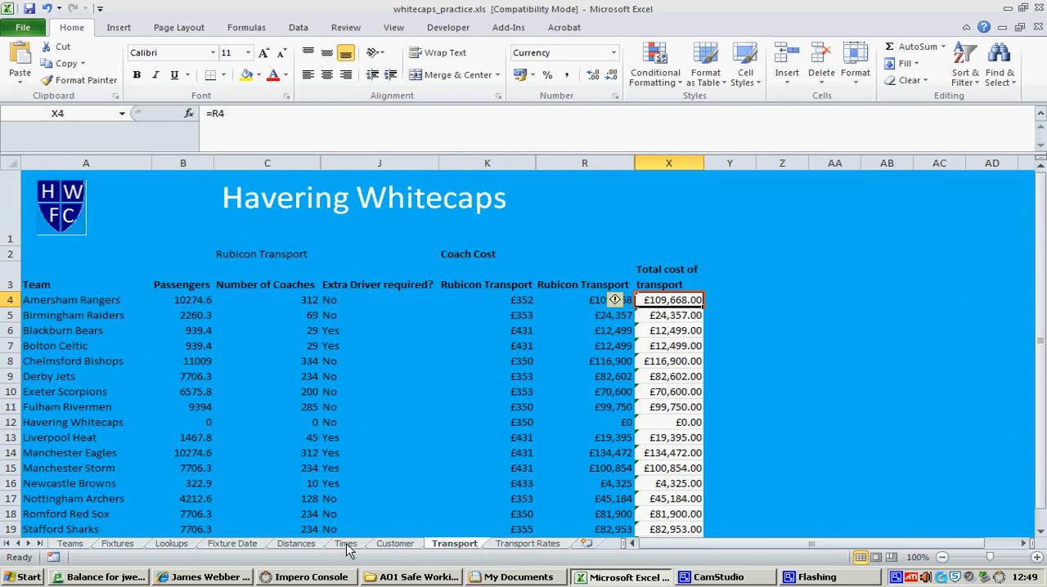
{"action": "left_click", "coordinate": [395, 544]}
{"action": "scroll", "coordinate": [509, 466], "scroll_direction": "up", "scroll_amount": 1}
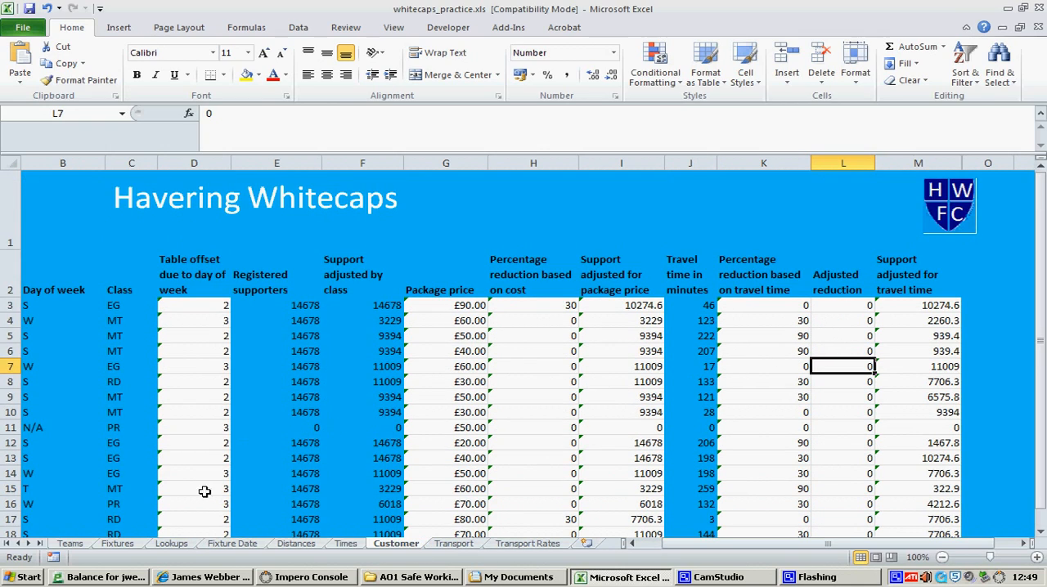
{"action": "left_click", "coordinate": [71, 544]}
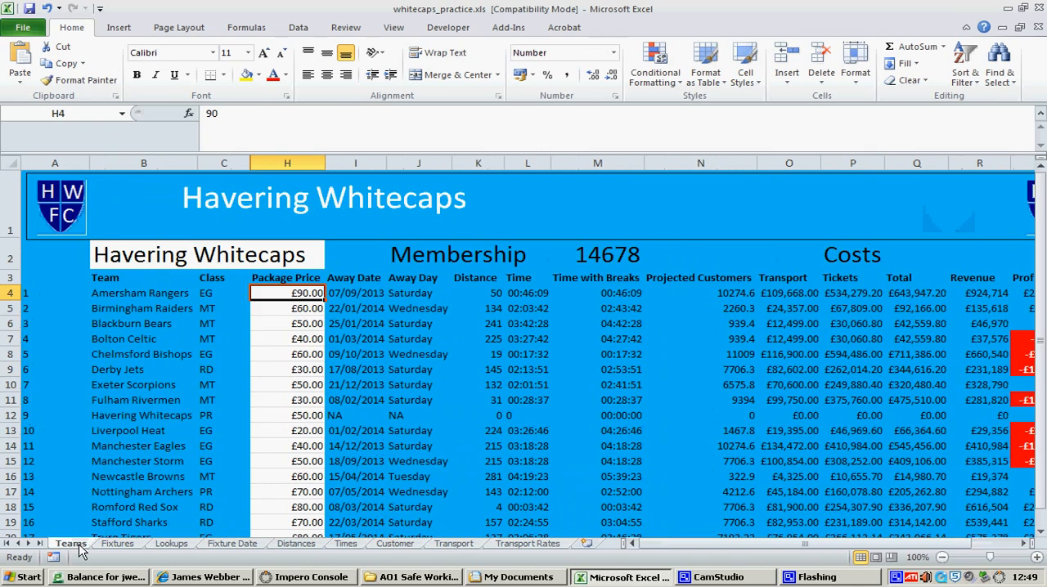
{"action": "right_click", "coordinate": [897, 579]}
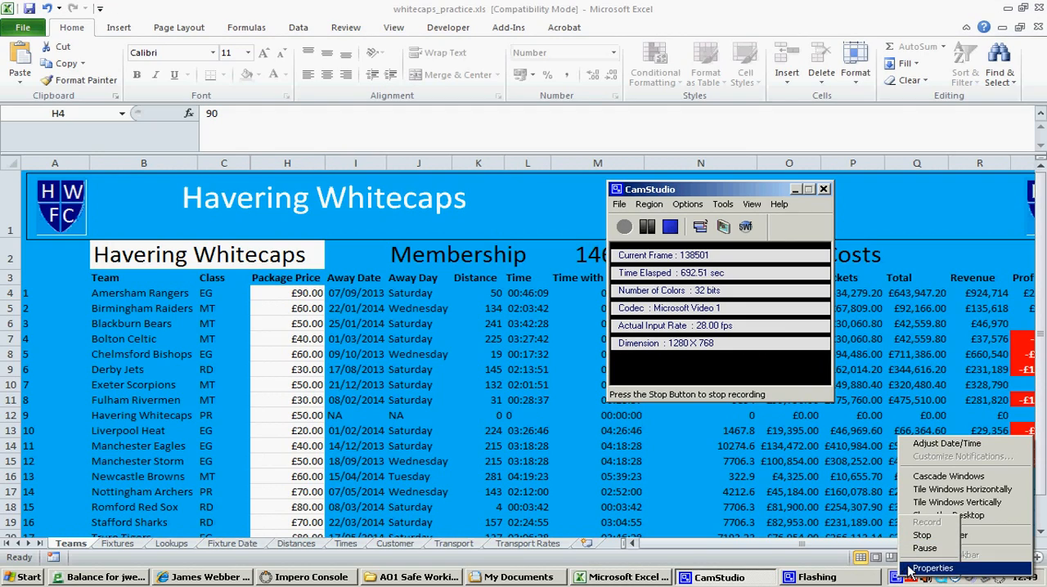